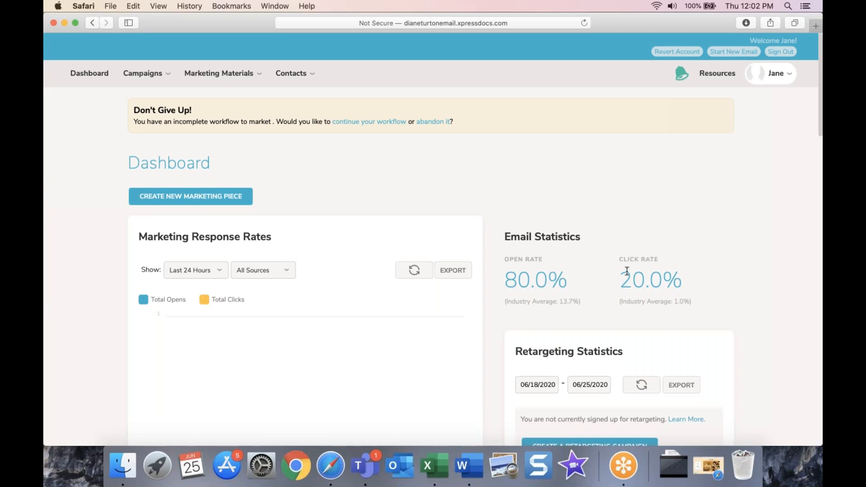
Step: Create a new marketing piece from Marketing Materials and dismiss the Missing Agent Online Links notice
{"action": "scroll", "coordinate": [597, 217], "scroll_direction": "down", "scroll_amount": 1}
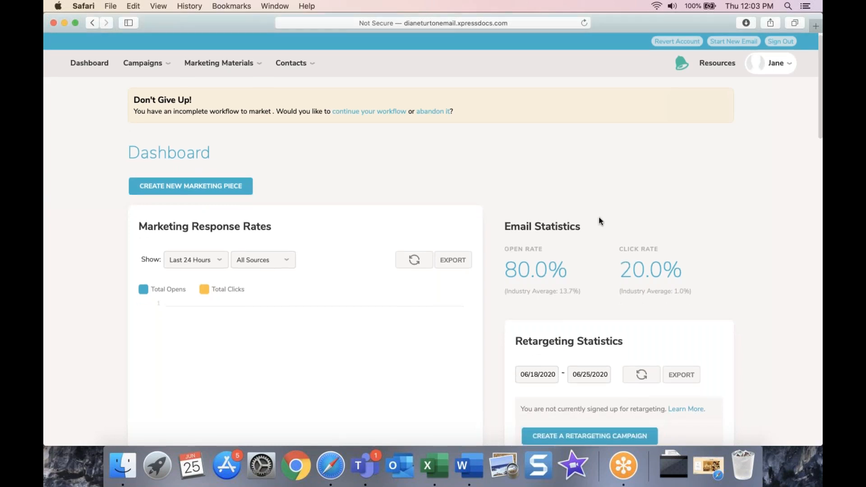
{"action": "scroll", "coordinate": [530, 225], "scroll_direction": "up", "scroll_amount": 1}
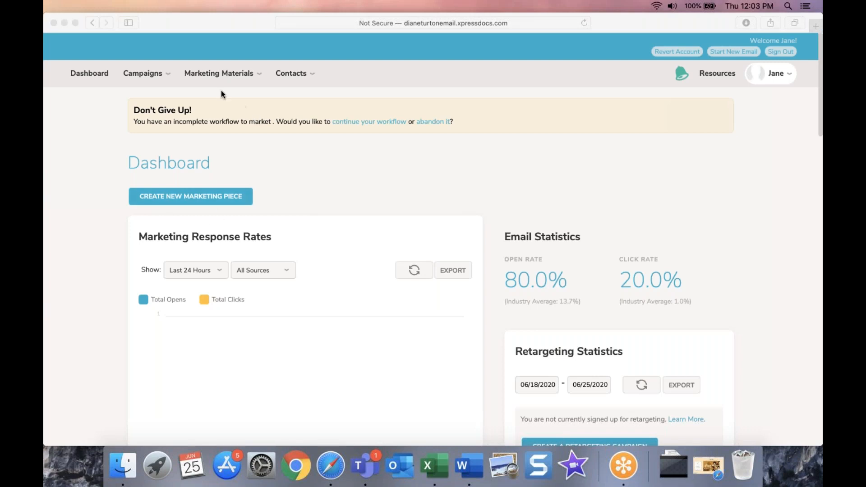
{"action": "left_click", "coordinate": [224, 74]}
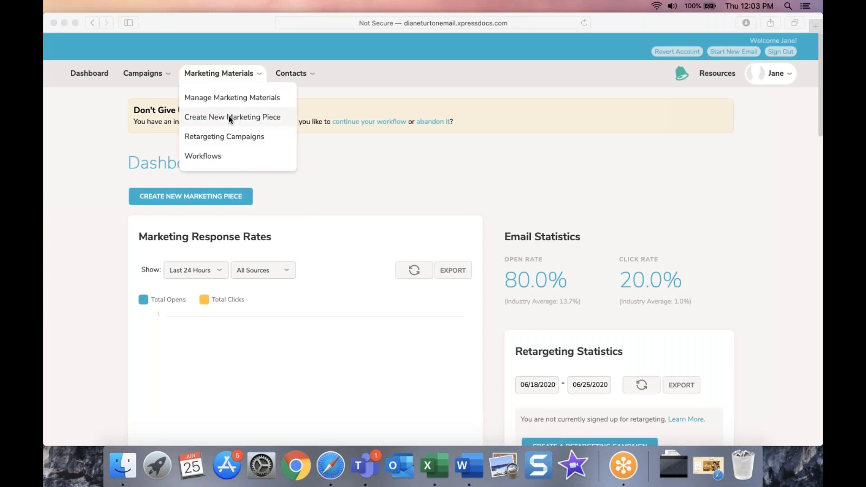
{"action": "left_click", "coordinate": [283, 131]}
{"action": "left_click", "coordinate": [232, 76]}
{"action": "left_click", "coordinate": [223, 116]}
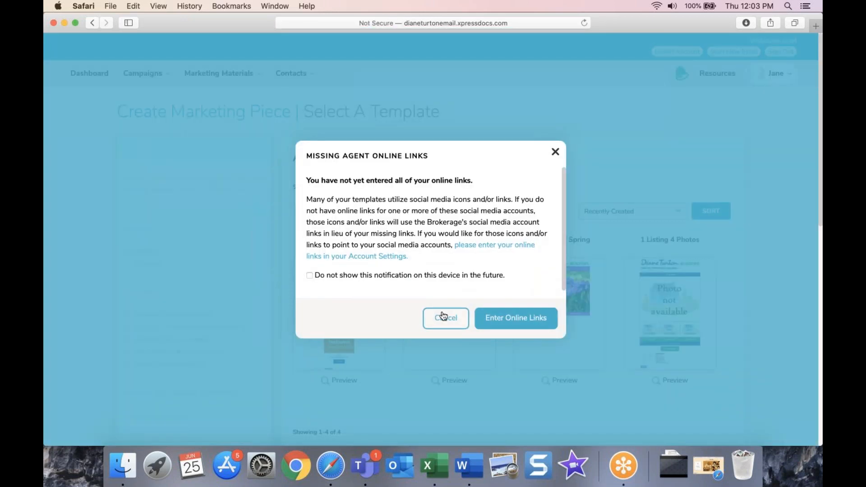
{"action": "key", "text": "Escape"}
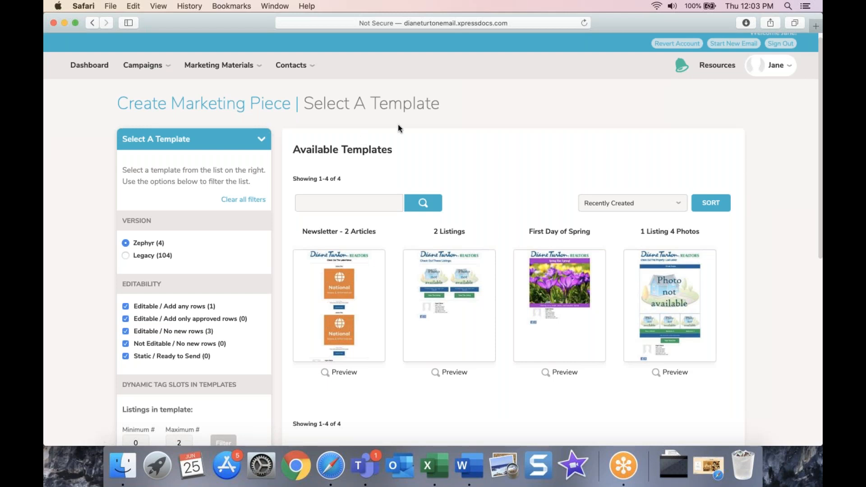
{"action": "scroll", "coordinate": [308, 247], "scroll_direction": "down", "scroll_amount": 1}
{"action": "mouse_move", "coordinate": [308, 247]}
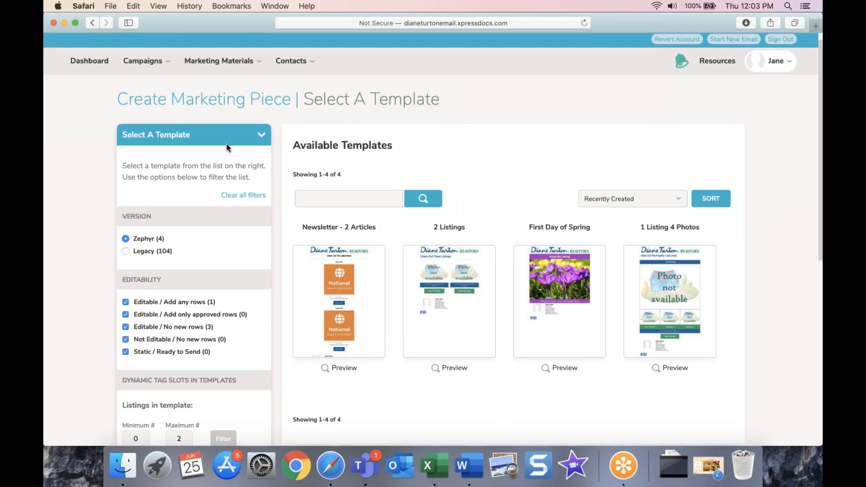
{"action": "scroll", "coordinate": [223, 149], "scroll_direction": "down", "scroll_amount": 3}
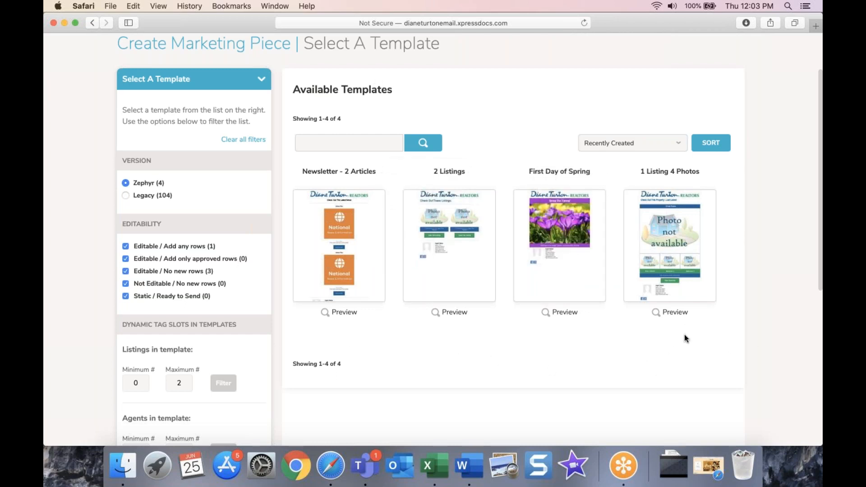
{"action": "left_click", "coordinate": [126, 196]}
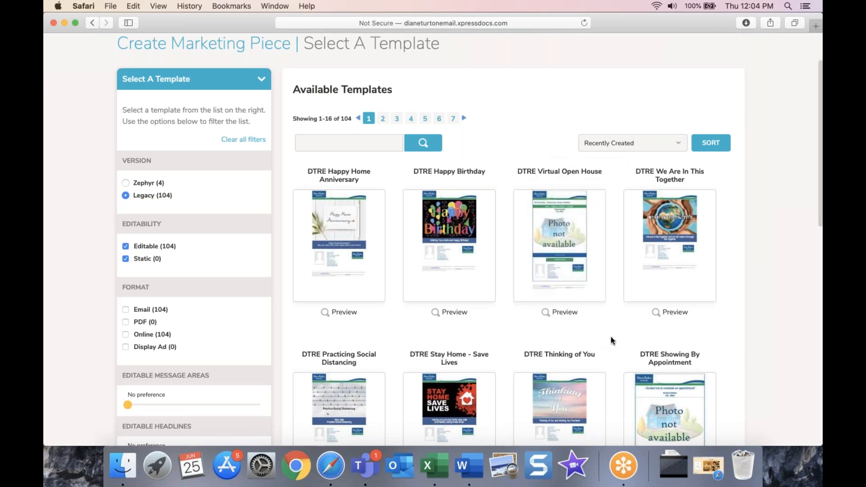
{"action": "mouse_move", "coordinate": [694, 314]}
{"action": "scroll", "coordinate": [694, 315], "scroll_direction": "down", "scroll_amount": 2}
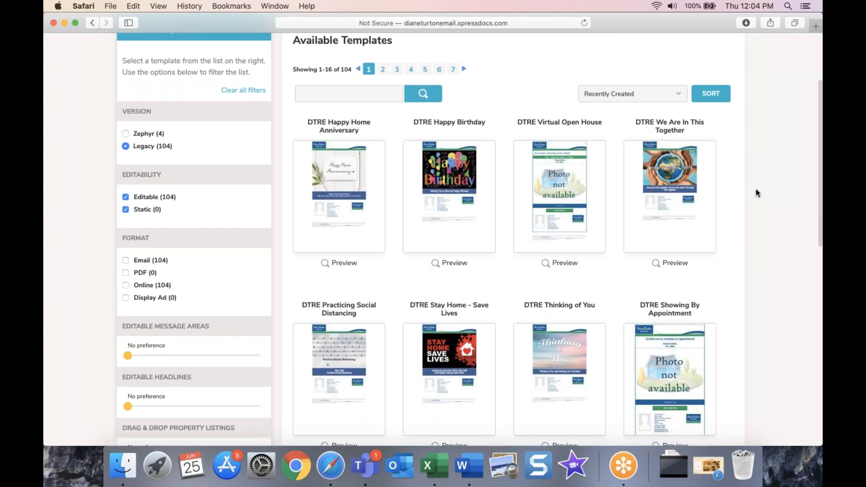
{"action": "left_click", "coordinate": [125, 134]}
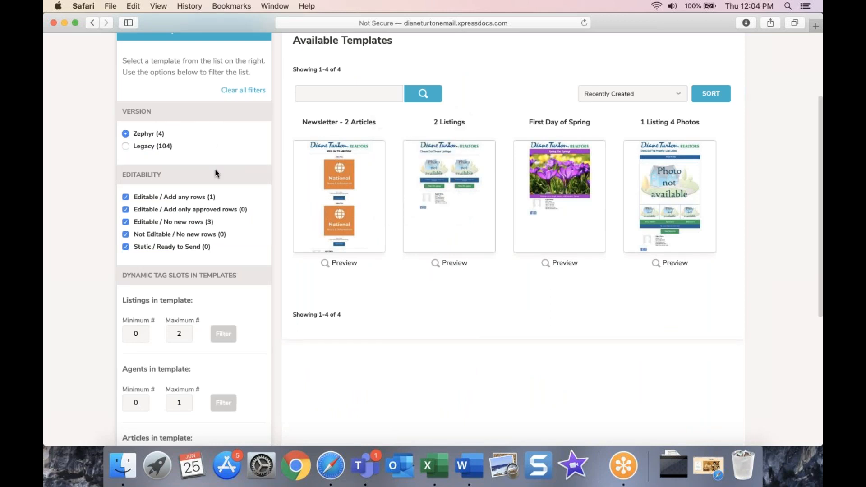
{"action": "scroll", "coordinate": [215, 169], "scroll_direction": "down", "scroll_amount": 1}
{"action": "scroll", "coordinate": [298, 226], "scroll_direction": "down", "scroll_amount": 5}
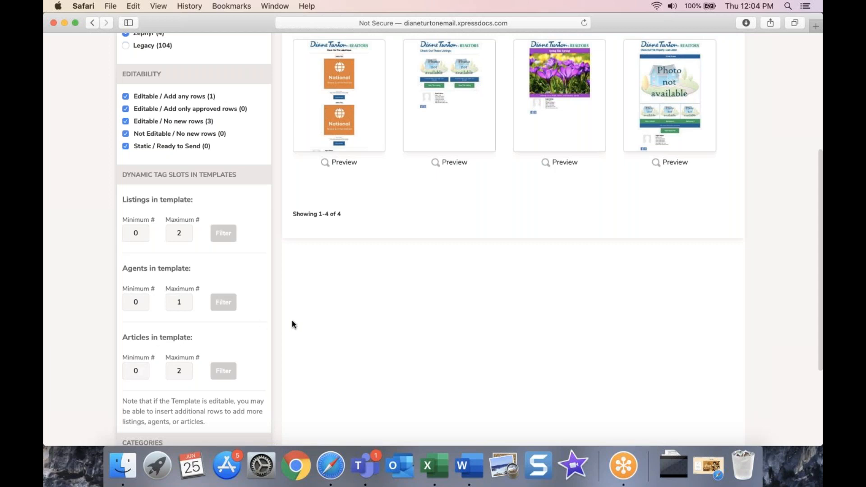
{"action": "scroll", "coordinate": [292, 326], "scroll_direction": "up", "scroll_amount": 1}
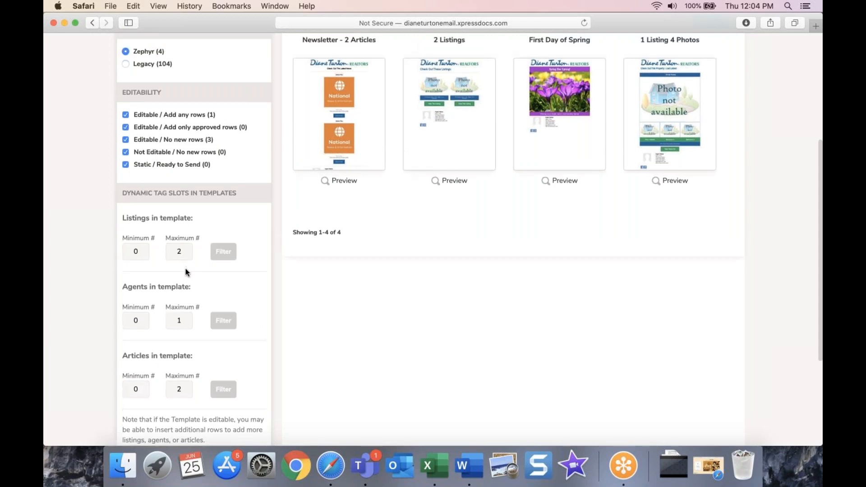
{"action": "scroll", "coordinate": [151, 223], "scroll_direction": "down", "scroll_amount": 1}
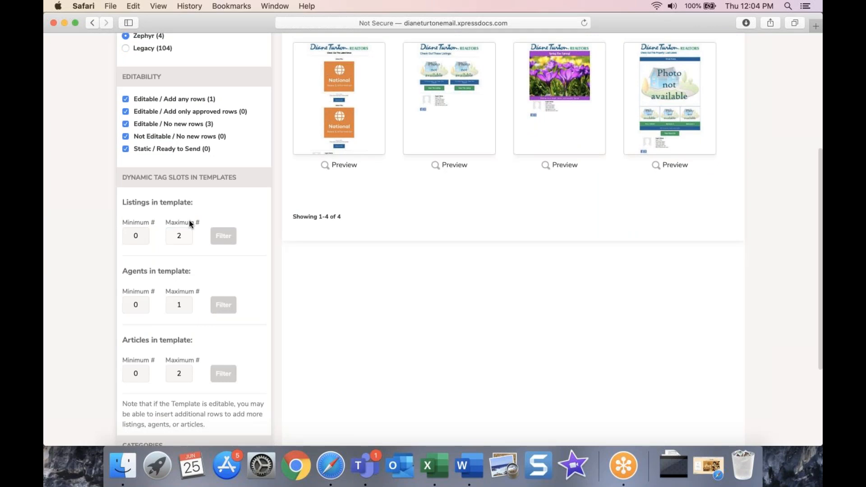
{"action": "double_click", "coordinate": [142, 235]}
{"action": "type", "text": "1"}
{"action": "double_click", "coordinate": [176, 239]}
{"action": "type", "text": "1"}
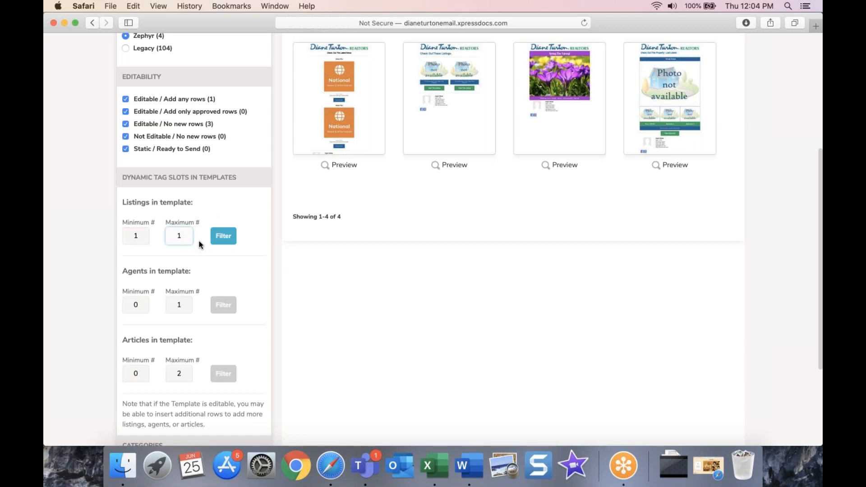
{"action": "double_click", "coordinate": [137, 235]}
{"action": "scroll", "coordinate": [239, 271], "scroll_direction": "down", "scroll_amount": 1}
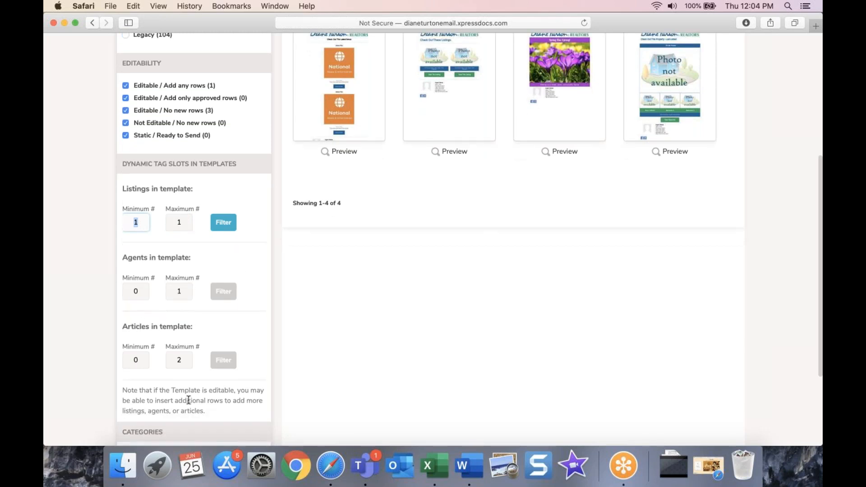
{"action": "left_click", "coordinate": [256, 352]}
{"action": "scroll", "coordinate": [267, 358], "scroll_direction": "down", "scroll_amount": 4}
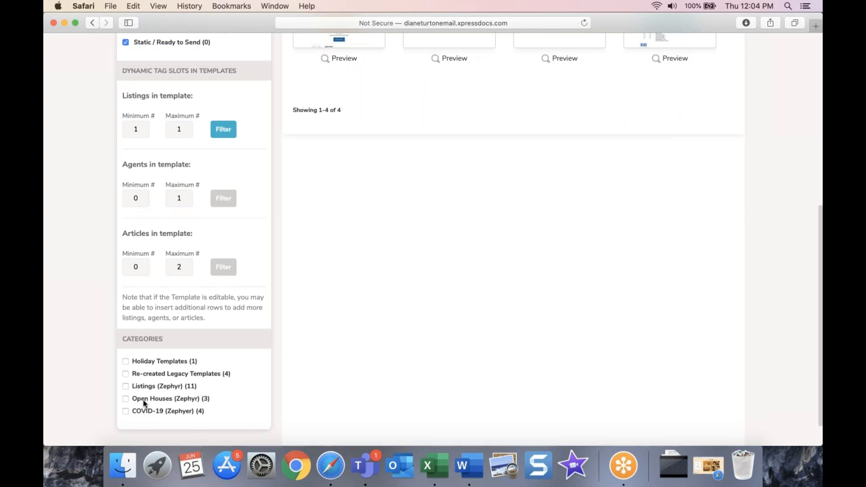
{"action": "left_click", "coordinate": [126, 362]}
{"action": "scroll", "coordinate": [446, 346], "scroll_direction": "up", "scroll_amount": 5}
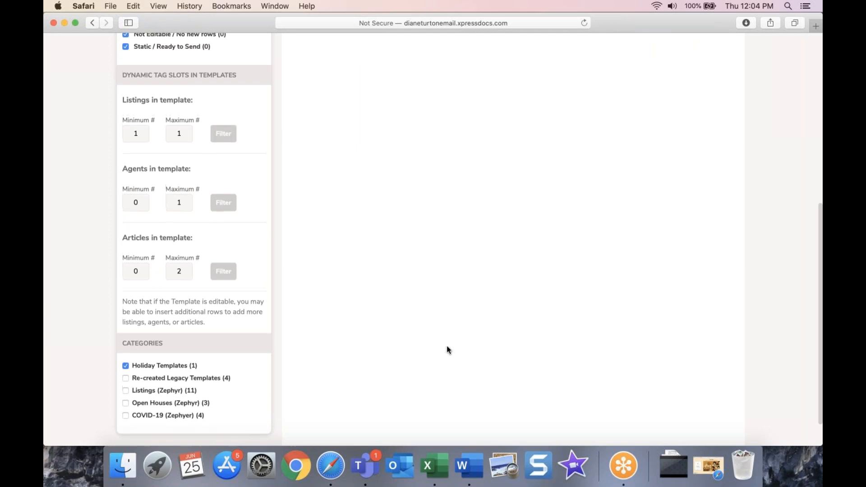
{"action": "left_click", "coordinate": [364, 81]}
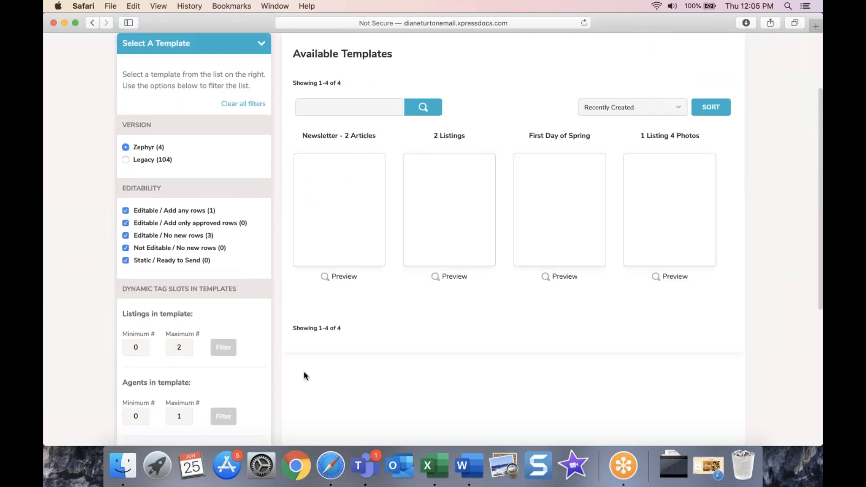
{"action": "scroll", "coordinate": [361, 378], "scroll_direction": "down", "scroll_amount": 3}
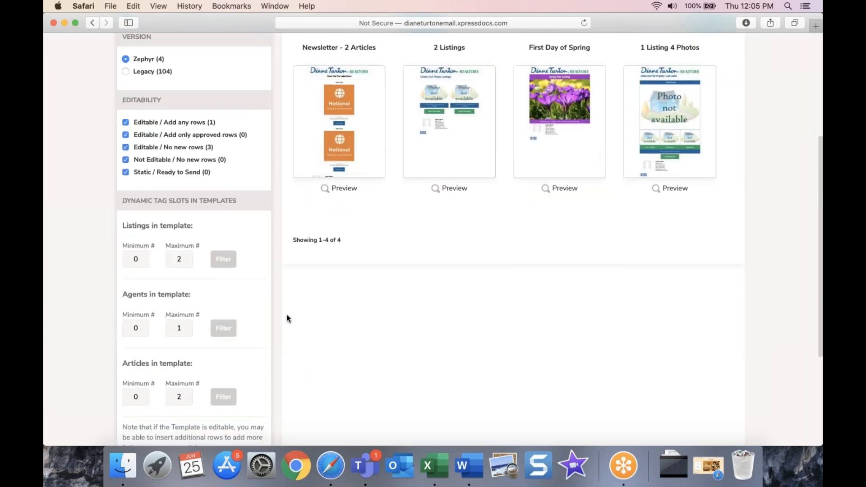
{"action": "scroll", "coordinate": [287, 318], "scroll_direction": "up", "scroll_amount": 1}
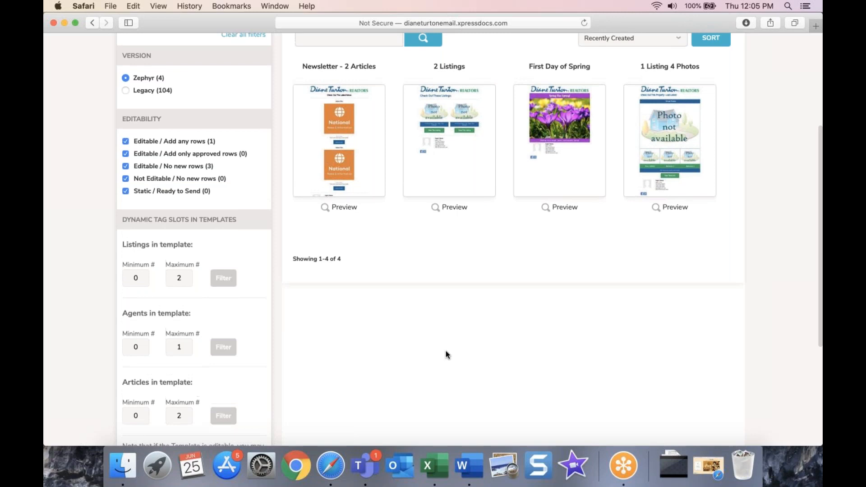
{"action": "scroll", "coordinate": [460, 339], "scroll_direction": "up", "scroll_amount": 1}
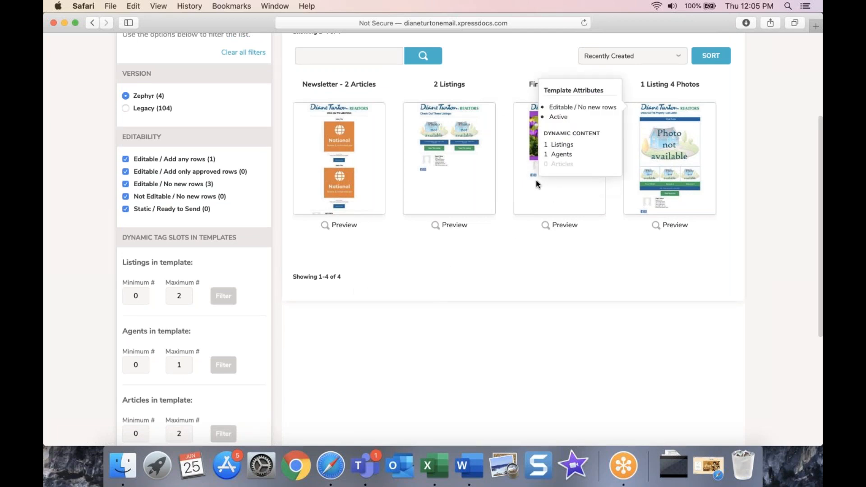
{"action": "mouse_move", "coordinate": [531, 146]}
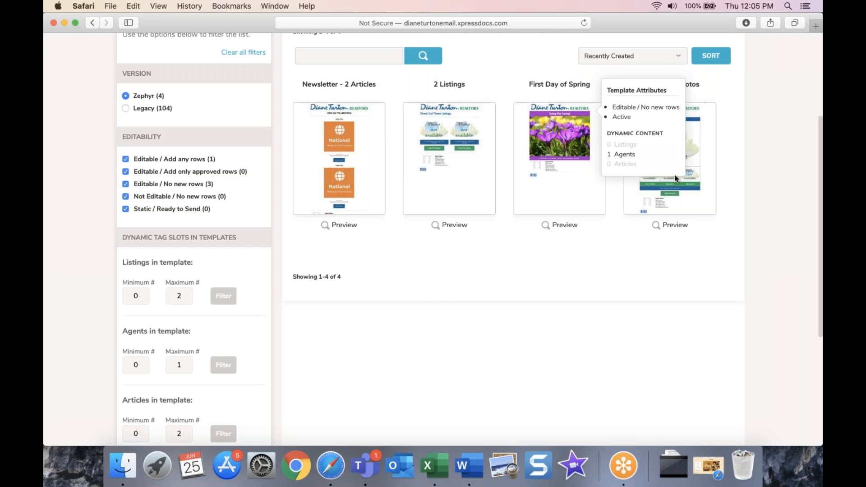
{"action": "mouse_move", "coordinate": [703, 146]}
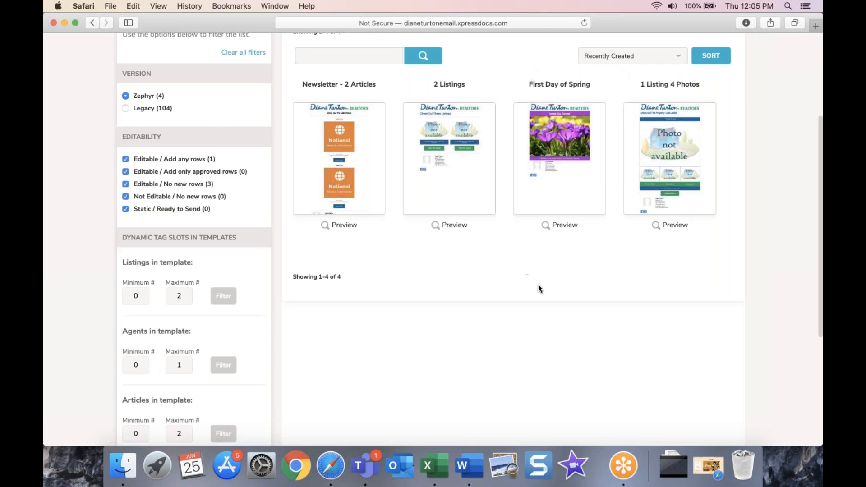
{"action": "mouse_move", "coordinate": [713, 118]}
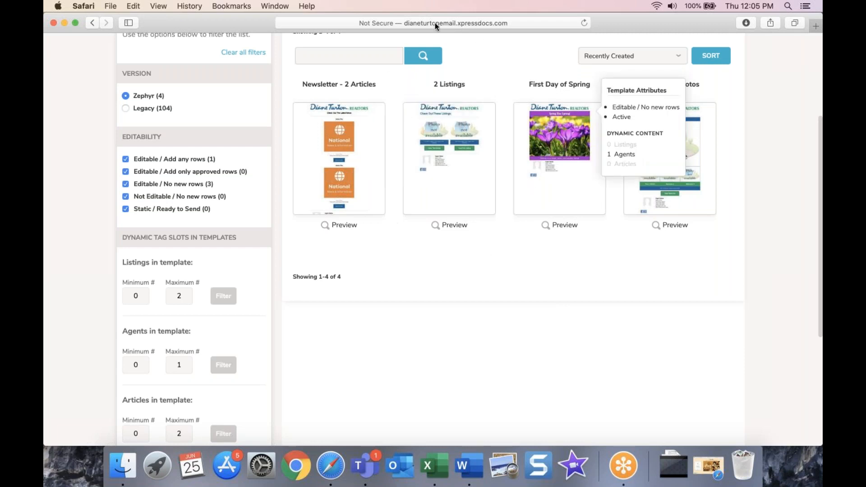
Step: Choose the 2 Listings template, keep Residential as the listing type, and search by listing ID
{"action": "left_click", "coordinate": [442, 139]}
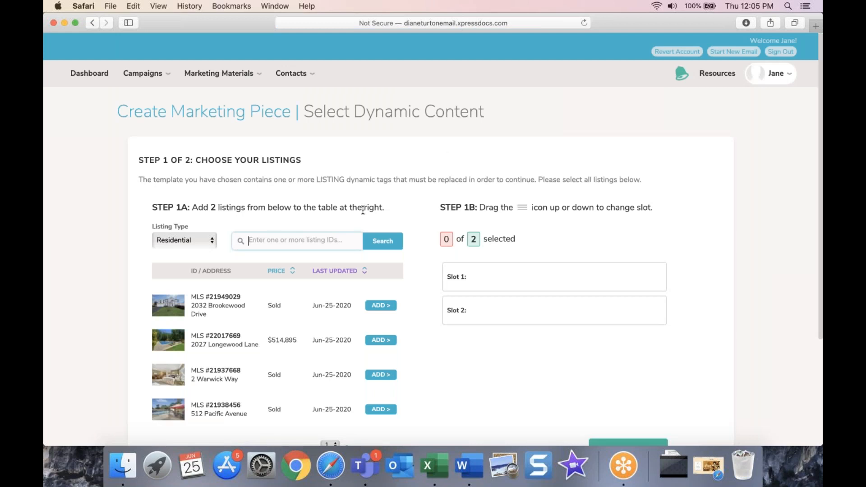
{"action": "scroll", "coordinate": [450, 293], "scroll_direction": "down", "scroll_amount": 2}
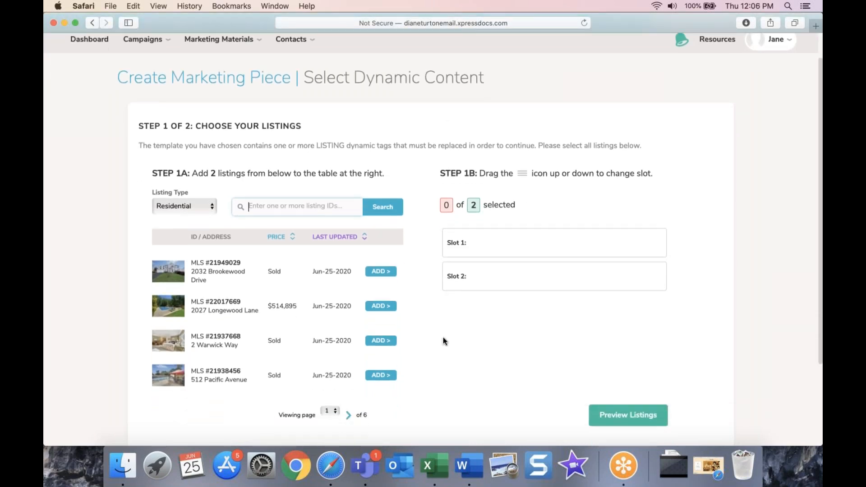
{"action": "scroll", "coordinate": [443, 338], "scroll_direction": "down", "scroll_amount": 1}
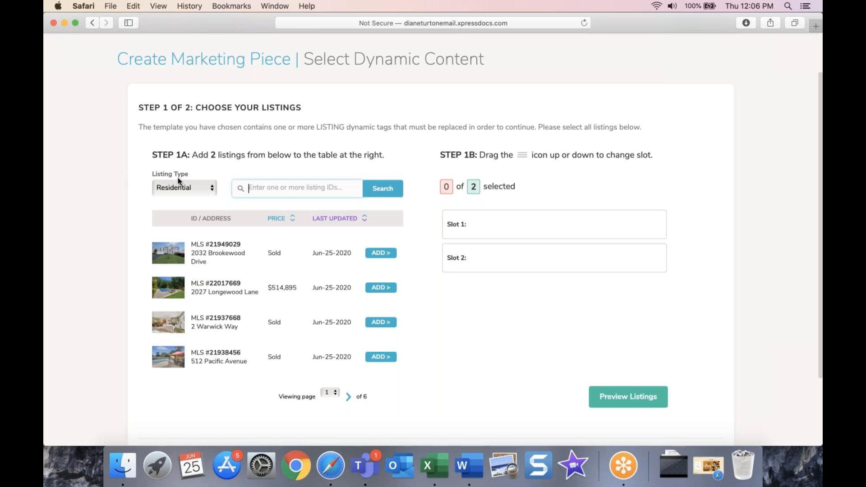
{"action": "left_click", "coordinate": [172, 188]}
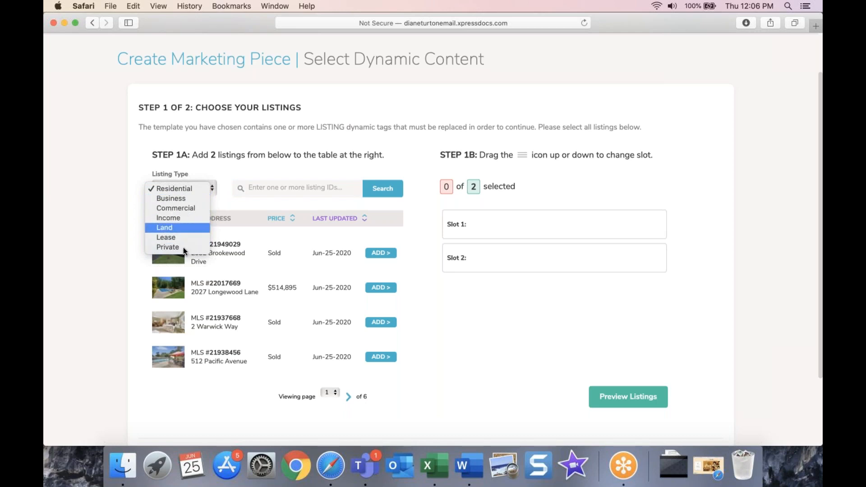
{"action": "left_click", "coordinate": [211, 162]}
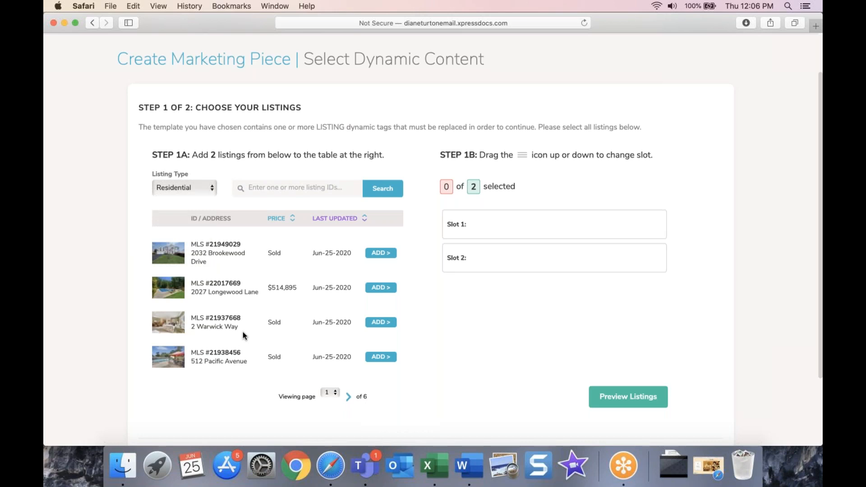
{"action": "left_click", "coordinate": [267, 187]}
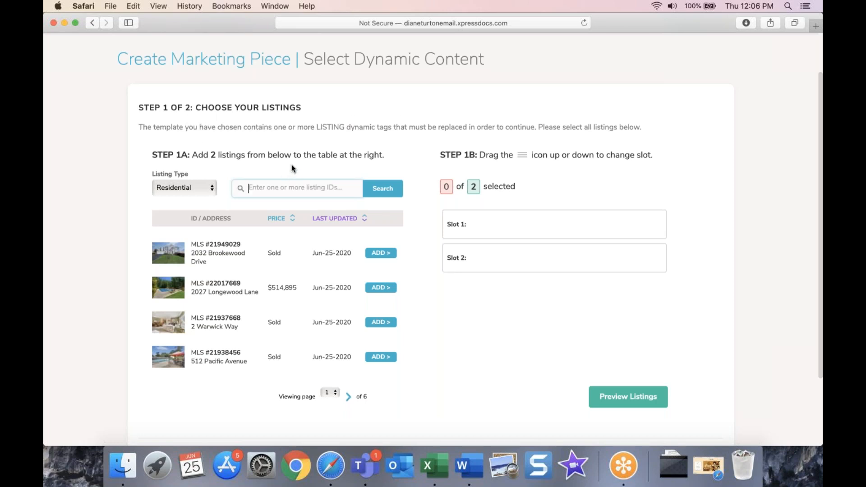
Step: Add listing #22017669 to Slot 1 and #21945773 to Slot 2
{"action": "left_click", "coordinate": [381, 288]}
{"action": "left_click", "coordinate": [349, 397]}
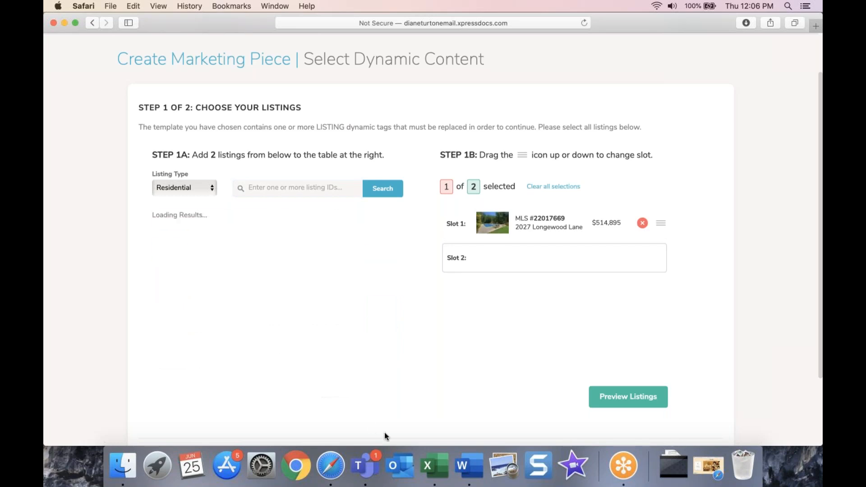
{"action": "left_click", "coordinate": [391, 257]}
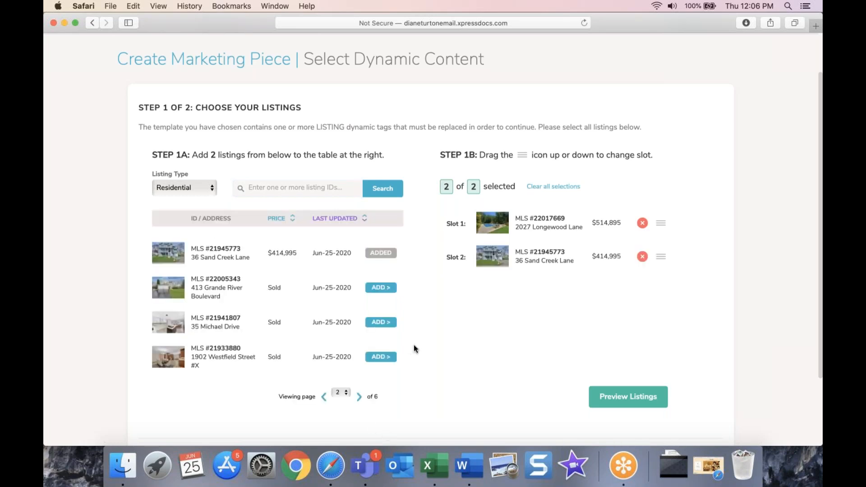
{"action": "scroll", "coordinate": [485, 355], "scroll_direction": "down", "scroll_amount": 1}
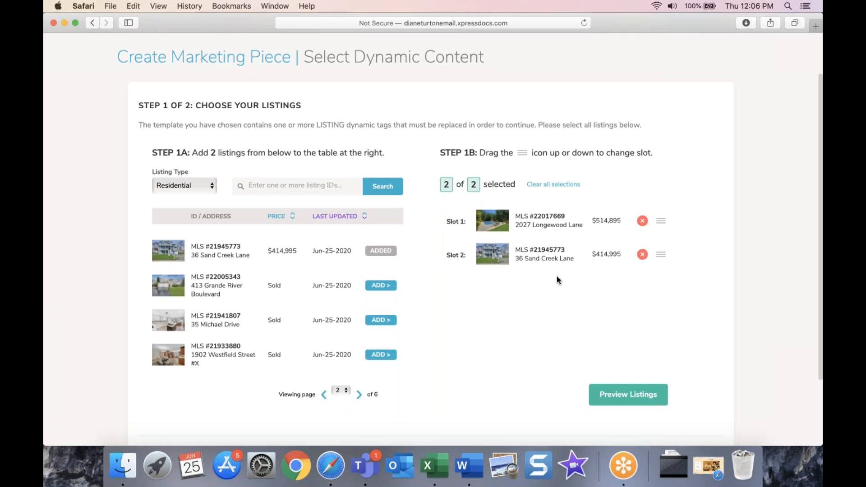
{"action": "scroll", "coordinate": [557, 276], "scroll_direction": "down", "scroll_amount": 2}
{"action": "left_click", "coordinate": [662, 357]}
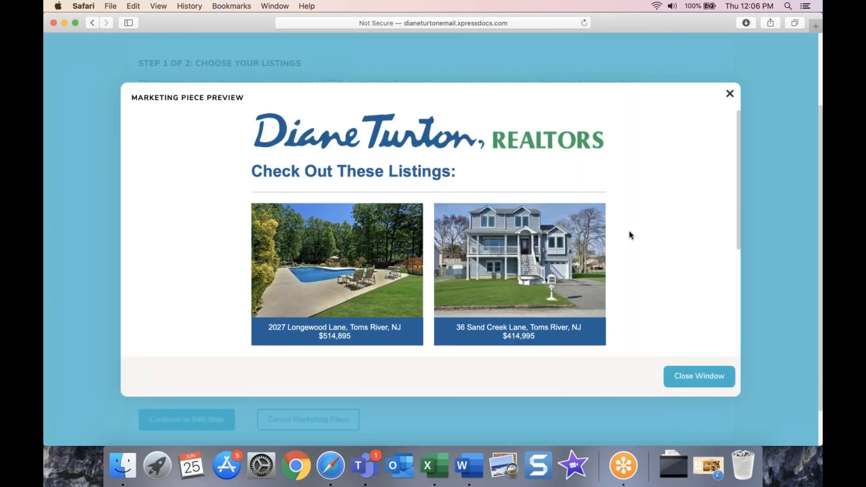
{"action": "scroll", "coordinate": [630, 235], "scroll_direction": "down", "scroll_amount": 2}
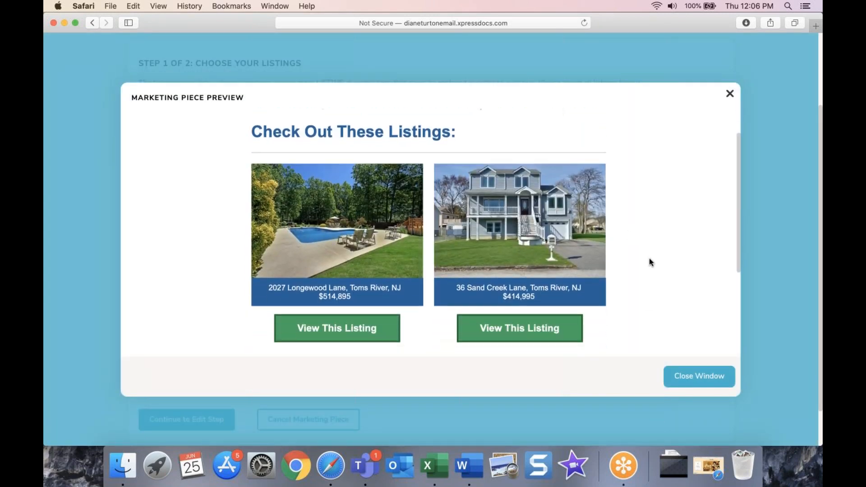
{"action": "scroll", "coordinate": [649, 258], "scroll_direction": "down", "scroll_amount": 4}
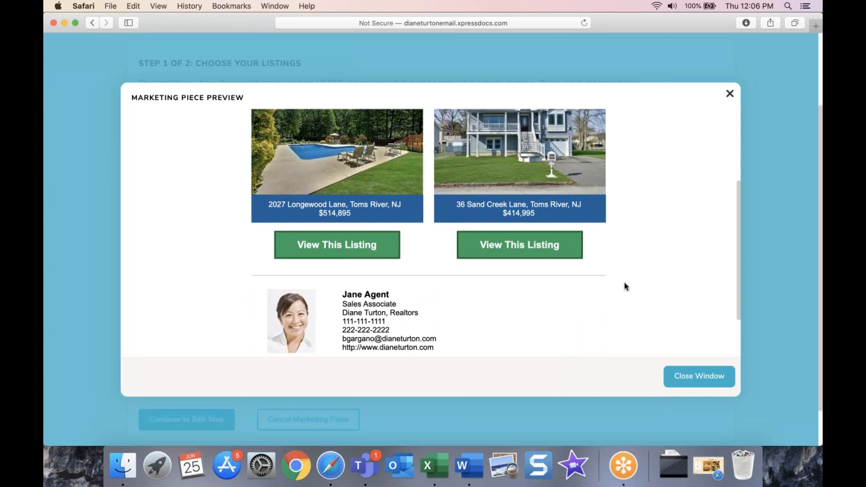
{"action": "left_click", "coordinate": [687, 380]}
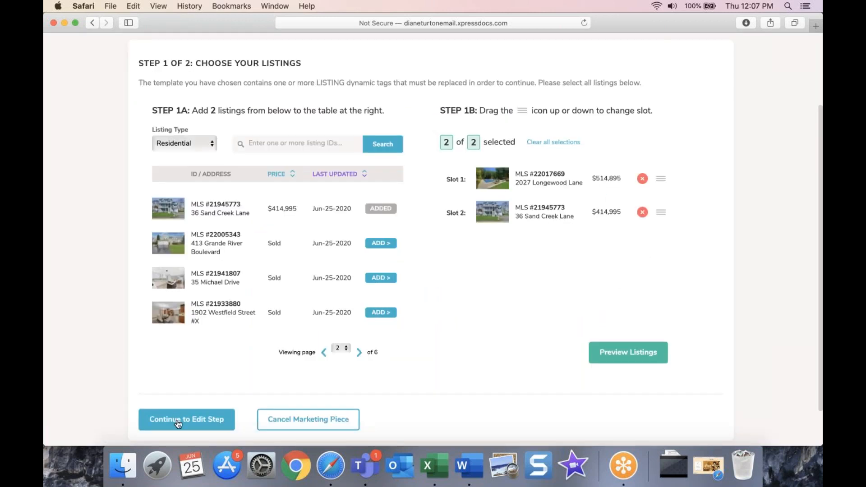
Step: Continue to Step 2 of 2 to show the 'Check Out These Listings' subject line
{"action": "left_click", "coordinate": [179, 423]}
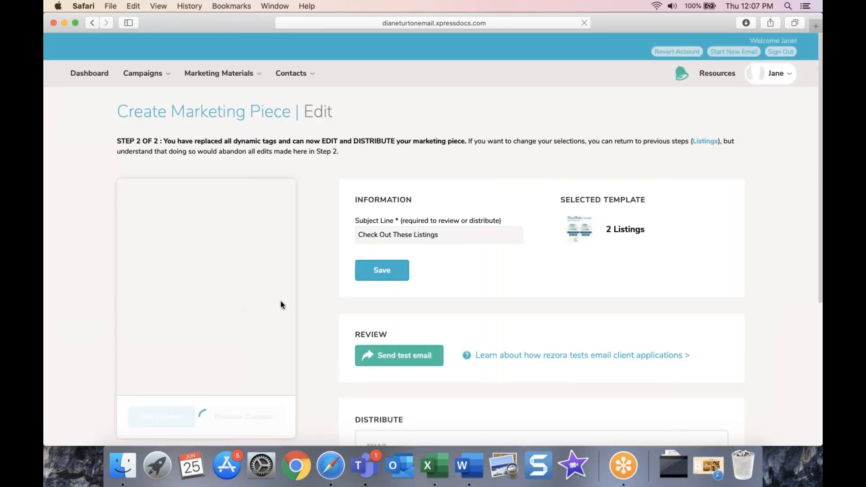
{"action": "scroll", "coordinate": [282, 304], "scroll_direction": "down", "scroll_amount": 1}
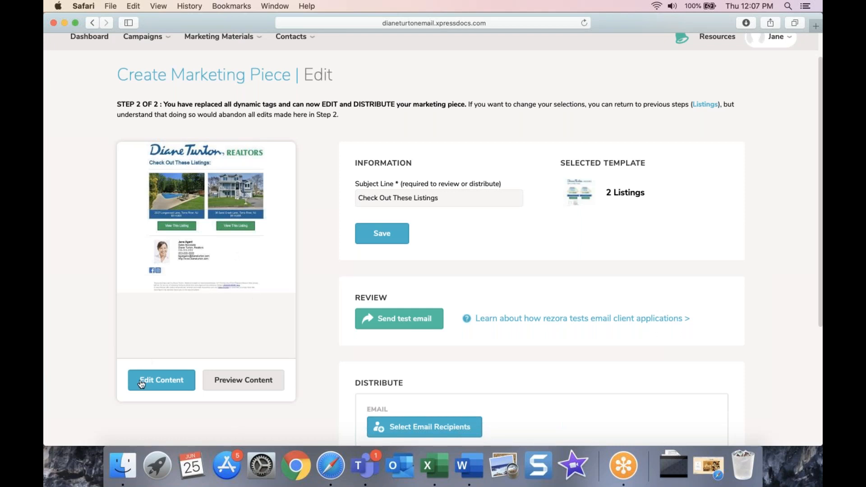
Step: Launch the Zephyr editor on the email showing the $514,895 and $414,995 listings
{"action": "left_click", "coordinate": [162, 388]}
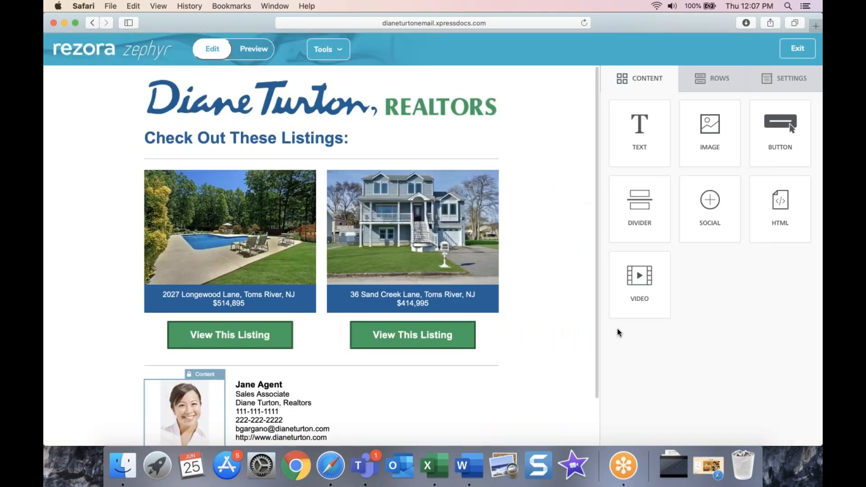
{"action": "scroll", "coordinate": [570, 321], "scroll_direction": "down", "scroll_amount": 1}
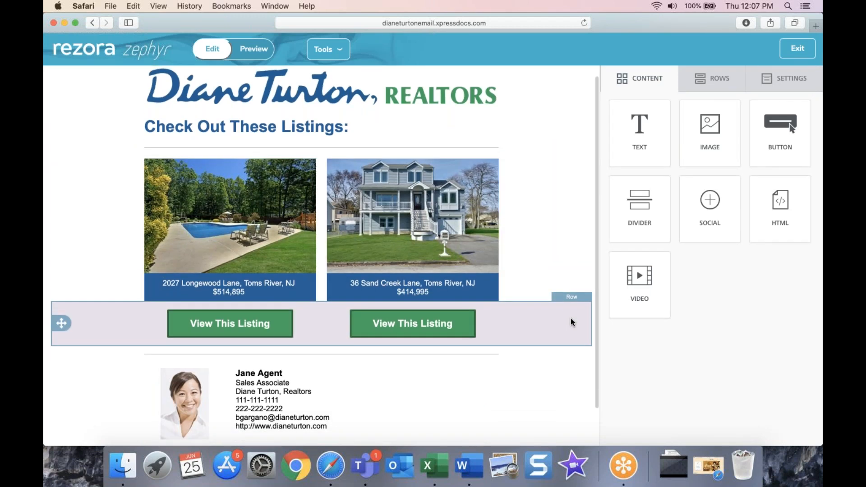
{"action": "scroll", "coordinate": [571, 322], "scroll_direction": "down", "scroll_amount": 3}
{"action": "scroll", "coordinate": [575, 315], "scroll_direction": "up", "scroll_amount": 4}
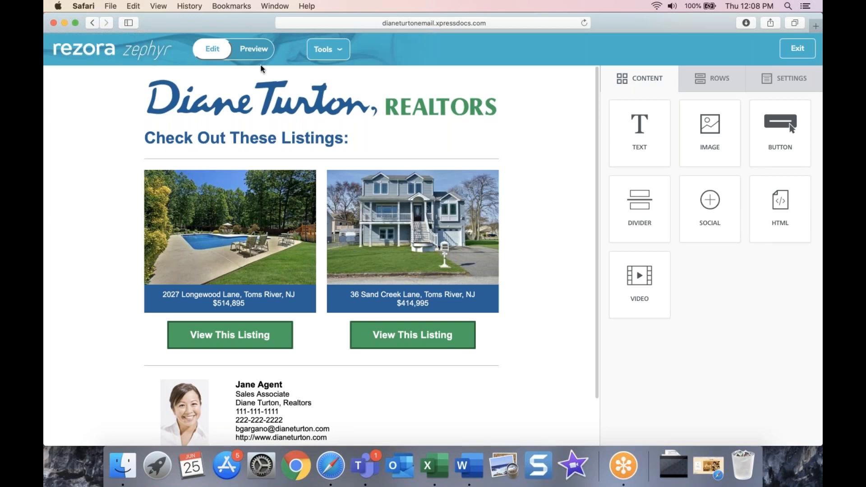
{"action": "left_click", "coordinate": [252, 53]}
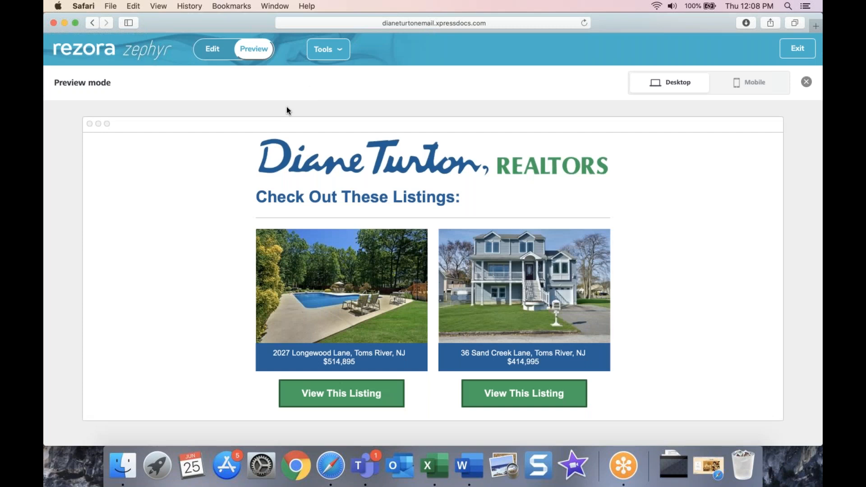
{"action": "scroll", "coordinate": [630, 285], "scroll_direction": "down", "scroll_amount": 5}
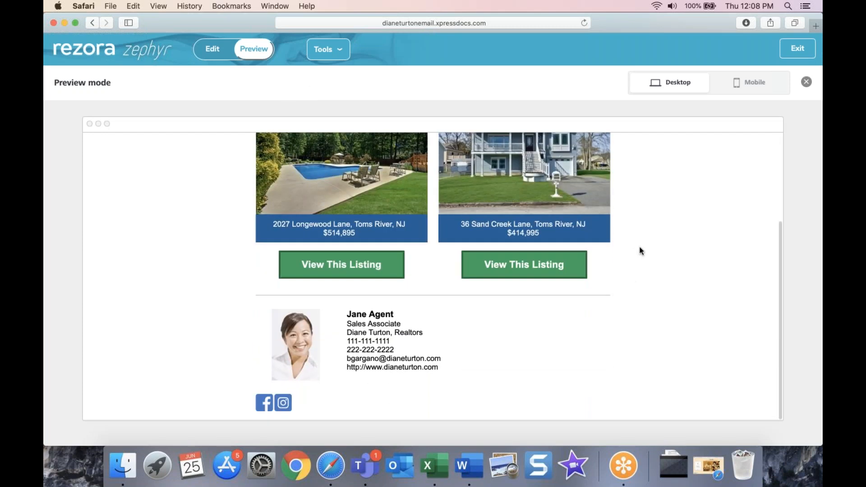
{"action": "scroll", "coordinate": [640, 250], "scroll_direction": "up", "scroll_amount": 1}
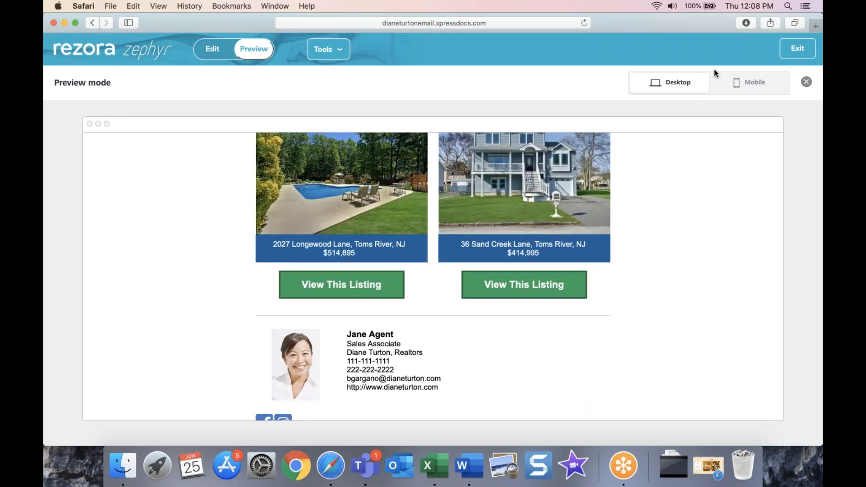
{"action": "left_click", "coordinate": [730, 81]}
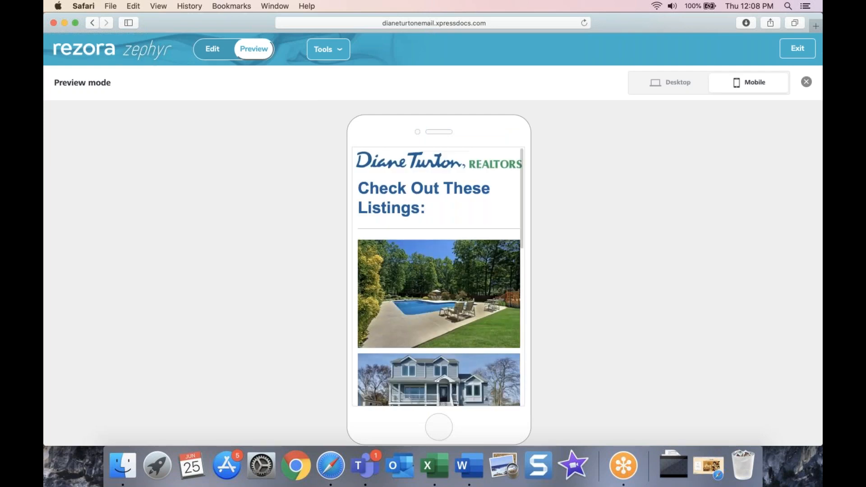
{"action": "left_click", "coordinate": [678, 83]}
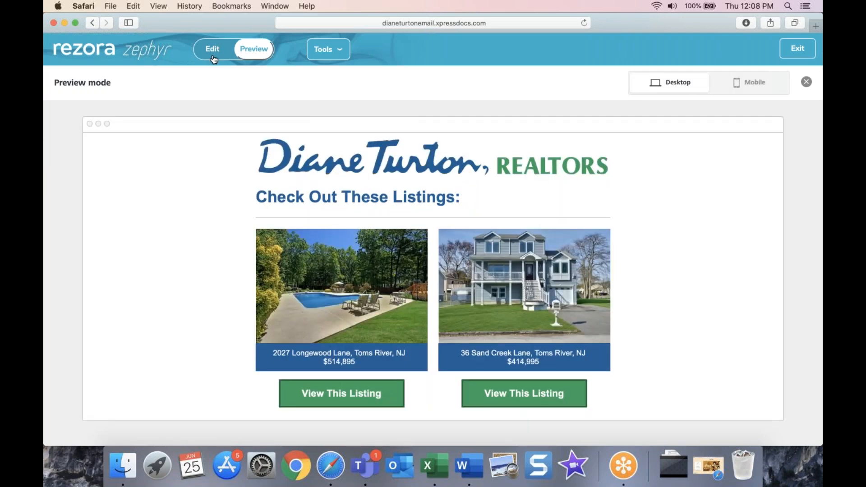
{"action": "left_click", "coordinate": [215, 49]}
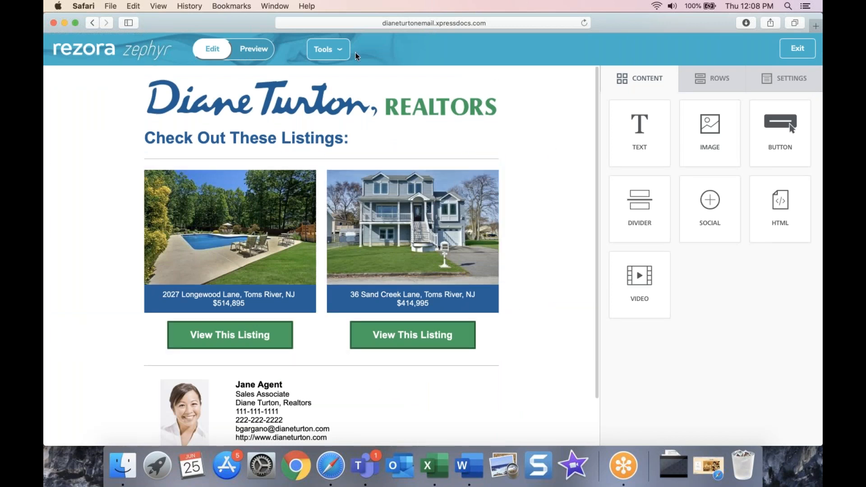
{"action": "left_click", "coordinate": [330, 50]}
{"action": "mouse_move", "coordinate": [328, 49]}
{"action": "left_click", "coordinate": [787, 81]}
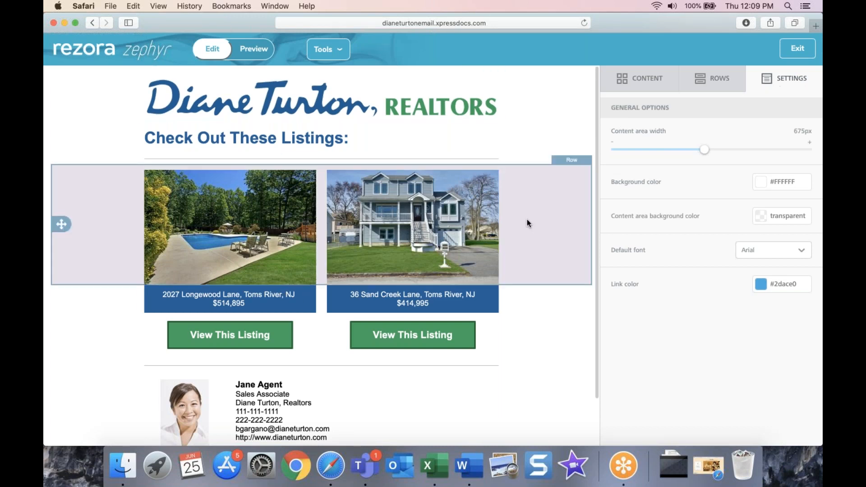
{"action": "left_click", "coordinate": [699, 90]}
{"action": "left_click", "coordinate": [644, 81]}
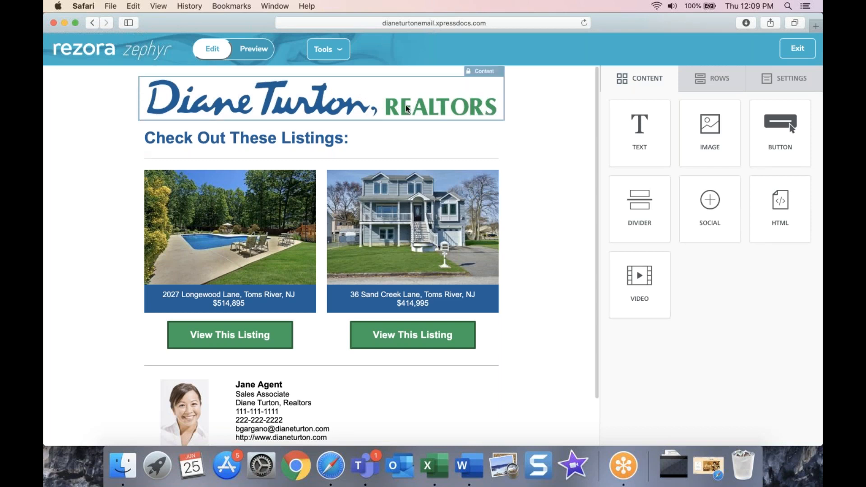
Step: Inspect the logo, button and photo rows, then show the first listing photo's Content Properties
{"action": "left_click", "coordinate": [487, 88]}
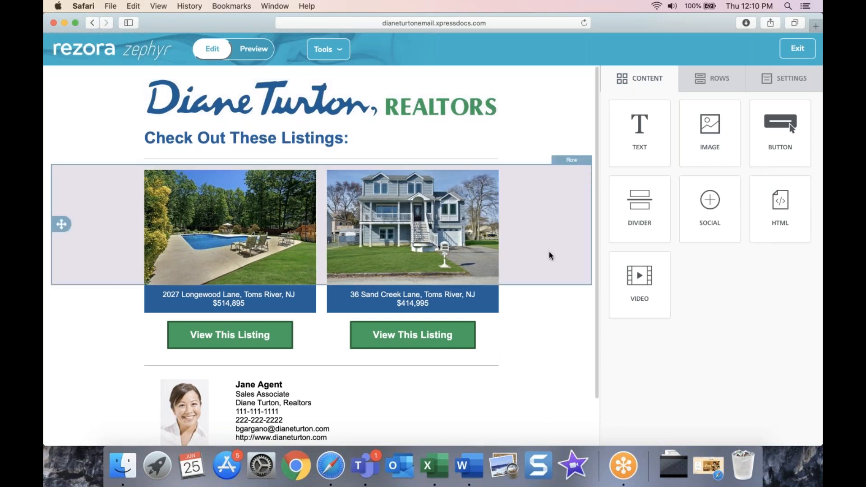
{"action": "scroll", "coordinate": [549, 254], "scroll_direction": "down", "scroll_amount": 2}
{"action": "scroll", "coordinate": [537, 180], "scroll_direction": "up", "scroll_amount": 1}
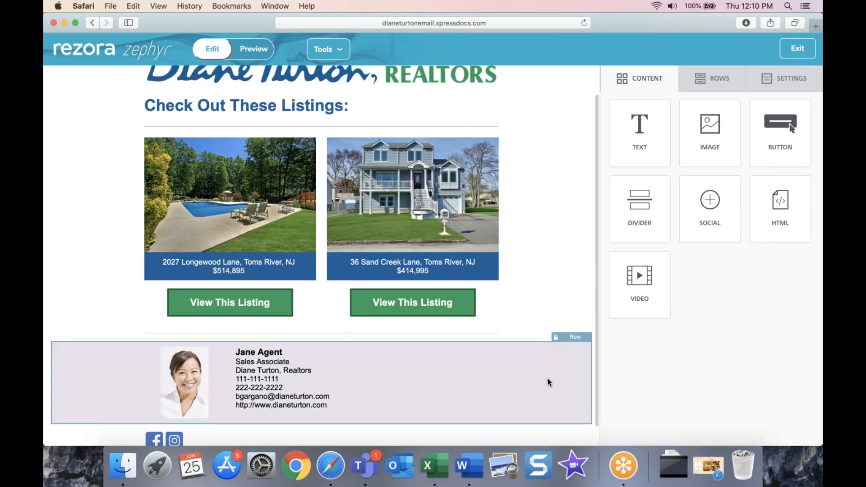
{"action": "scroll", "coordinate": [509, 364], "scroll_direction": "up", "scroll_amount": 2}
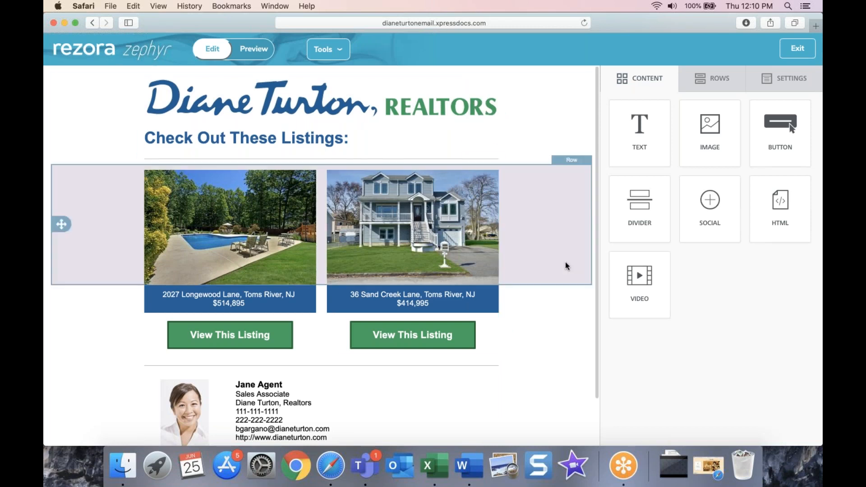
{"action": "left_click", "coordinate": [542, 352]}
{"action": "left_click", "coordinate": [537, 188]}
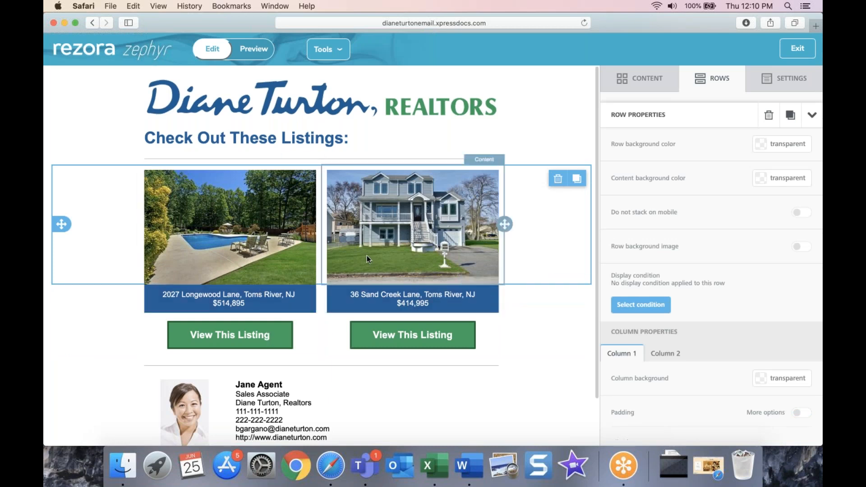
{"action": "left_click", "coordinate": [203, 239]}
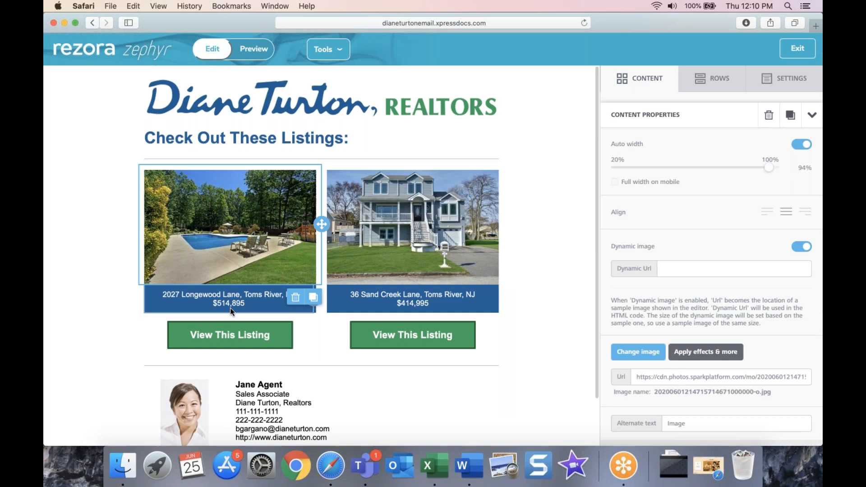
Step: Select the first listing's caption, then show Row Properties for the listing photos row
{"action": "left_click", "coordinate": [216, 301]}
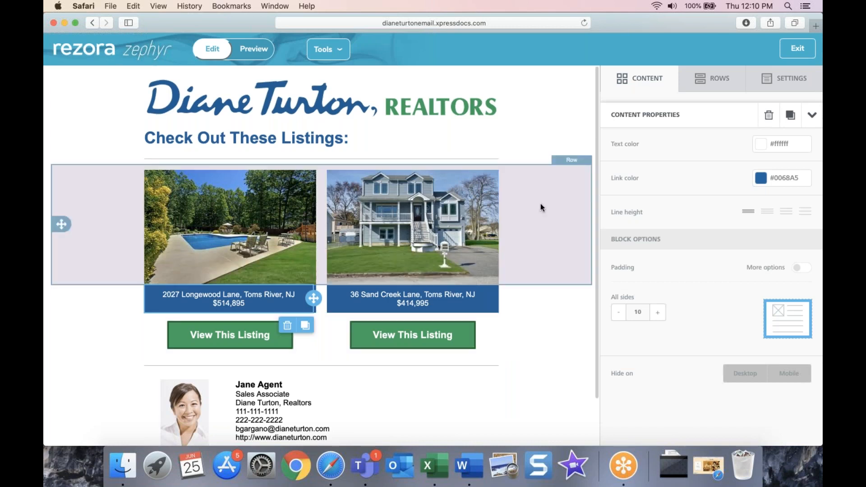
{"action": "left_click", "coordinate": [541, 204]}
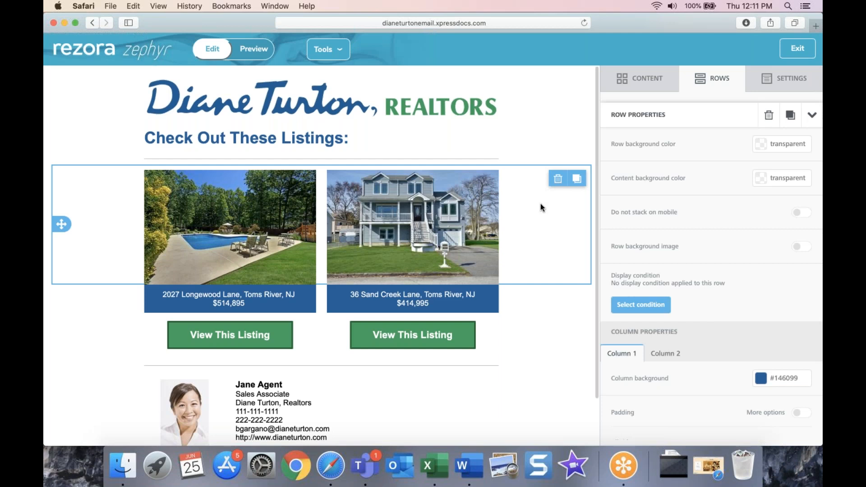
{"action": "left_click", "coordinate": [405, 304]}
{"action": "triple_click", "coordinate": [445, 303]}
{"action": "type", "text": "$300,000"}
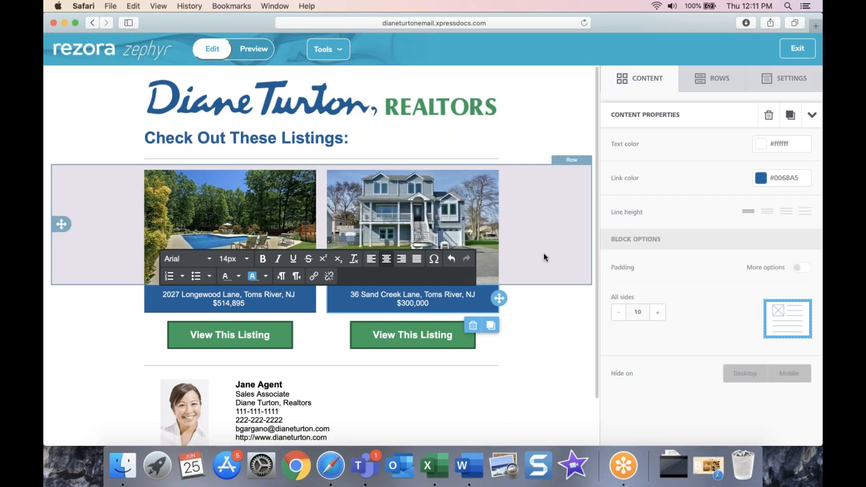
{"action": "left_click", "coordinate": [543, 256]}
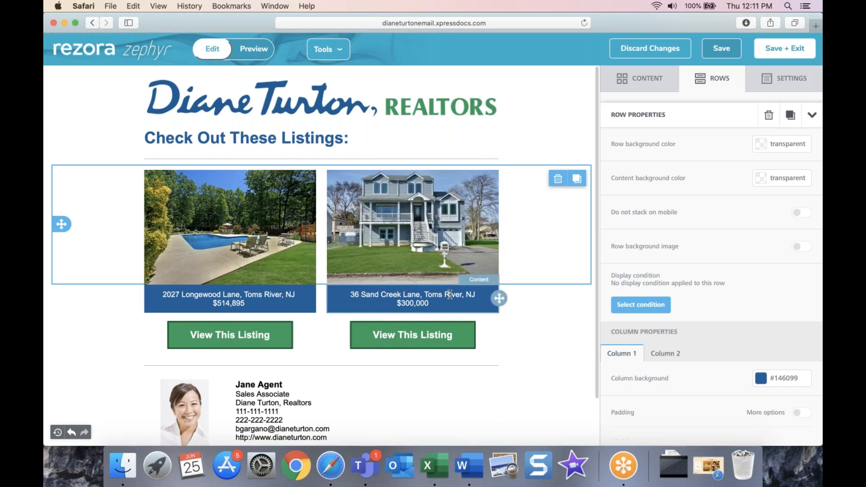
{"action": "left_click", "coordinate": [449, 295]}
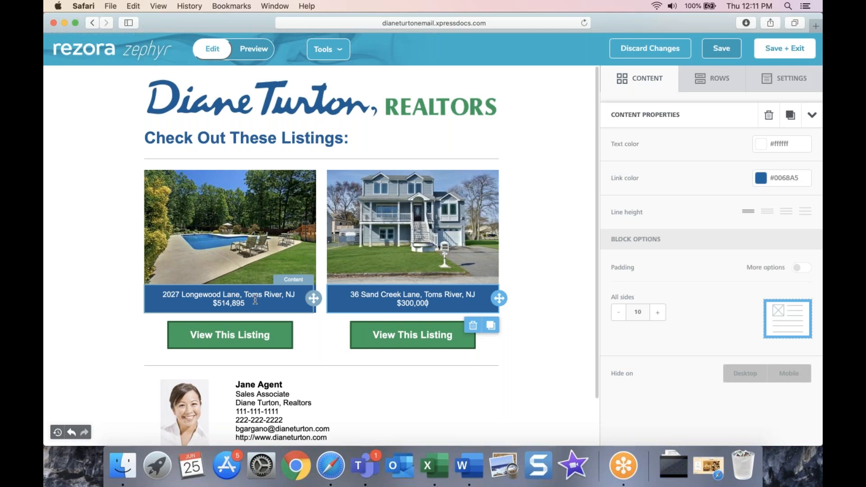
{"action": "left_click", "coordinate": [255, 301]}
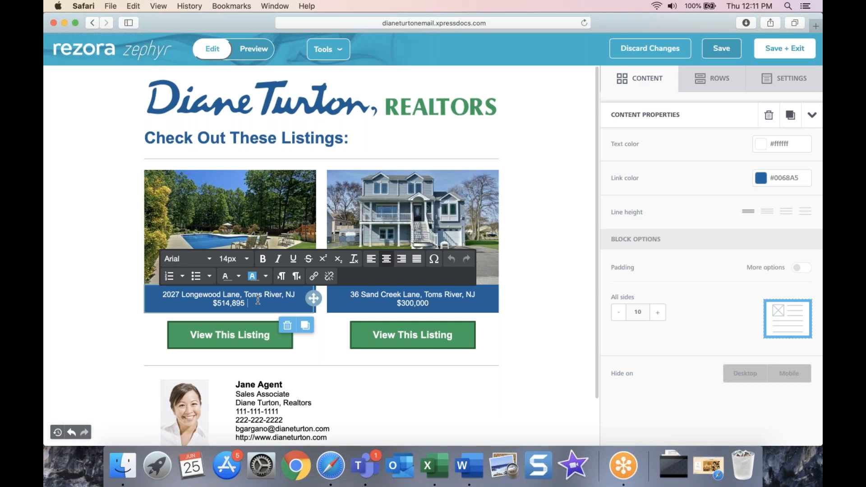
Step: Select the listing button row and the first View This Listing button
{"action": "left_click", "coordinate": [522, 330]}
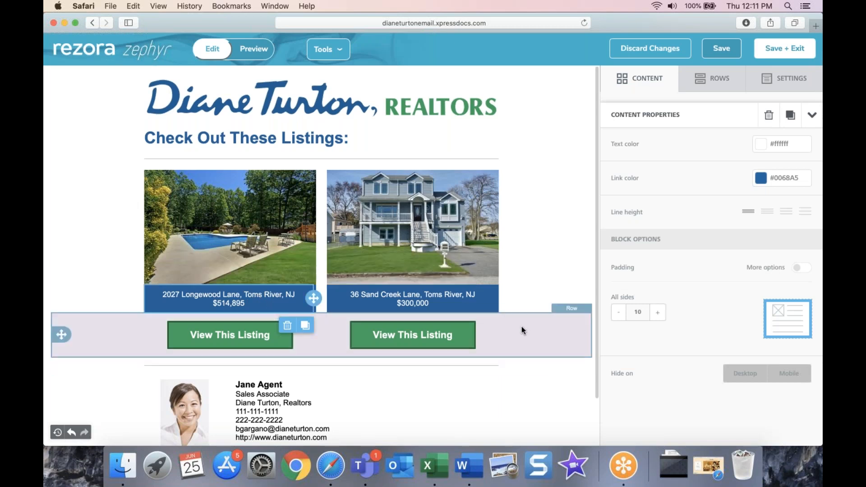
{"action": "left_click", "coordinate": [522, 331]}
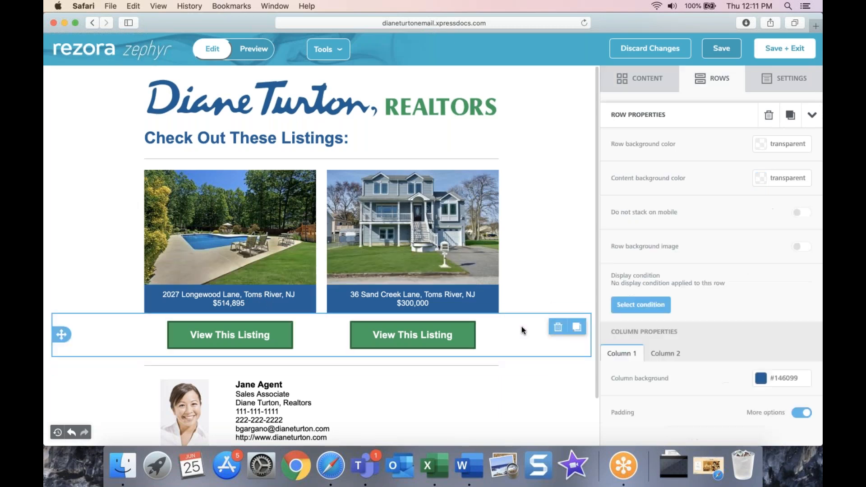
{"action": "left_click", "coordinate": [250, 340]}
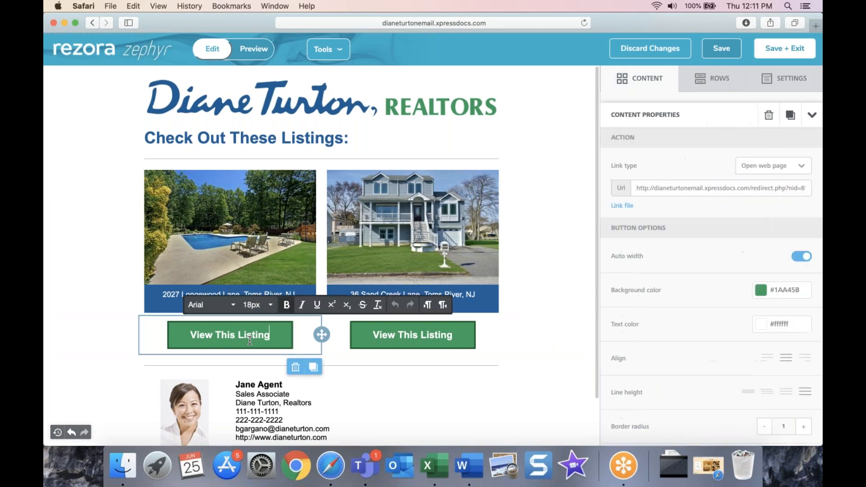
{"action": "left_click", "coordinate": [516, 342]}
{"action": "left_click", "coordinate": [516, 342]}
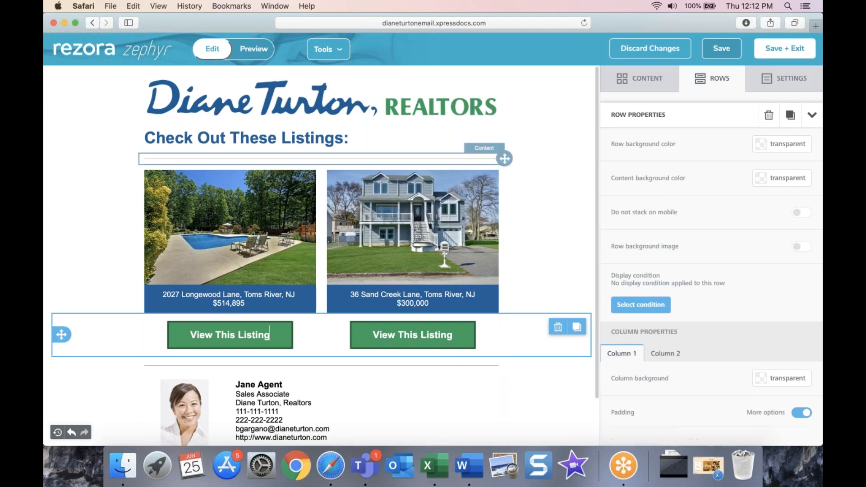
{"action": "left_click", "coordinate": [283, 337]}
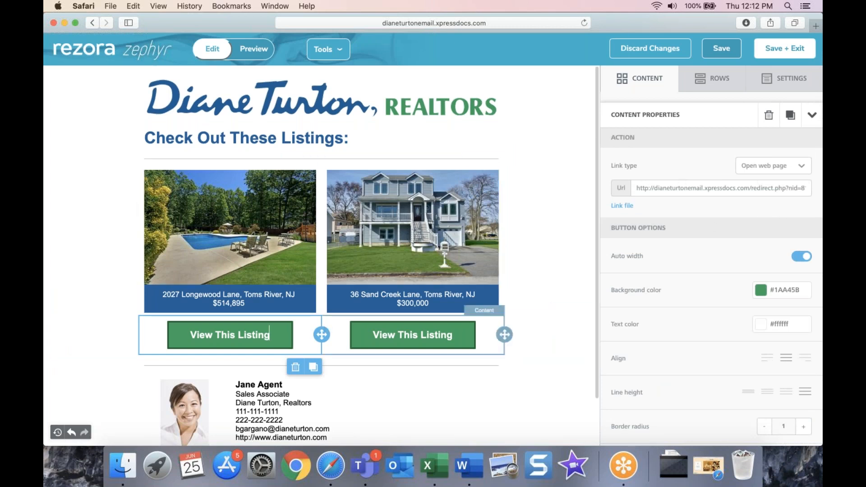
{"action": "scroll", "coordinate": [498, 354], "scroll_direction": "down", "scroll_amount": 1}
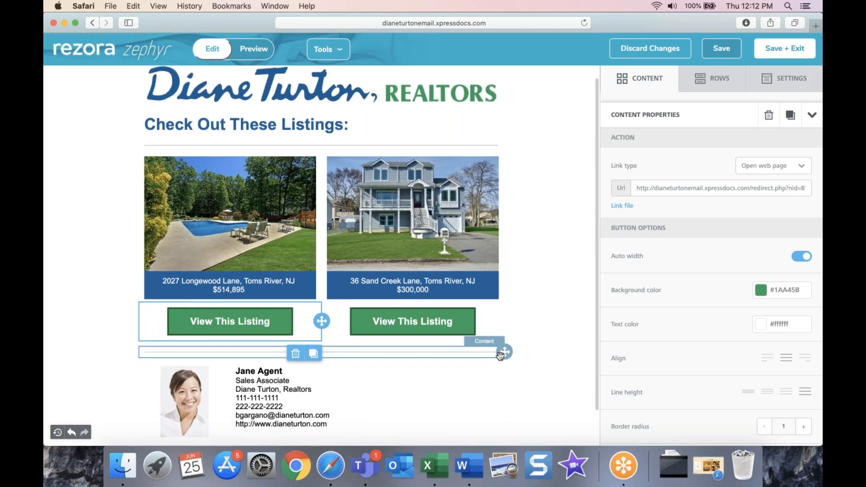
{"action": "scroll", "coordinate": [522, 268], "scroll_direction": "up", "scroll_amount": 1}
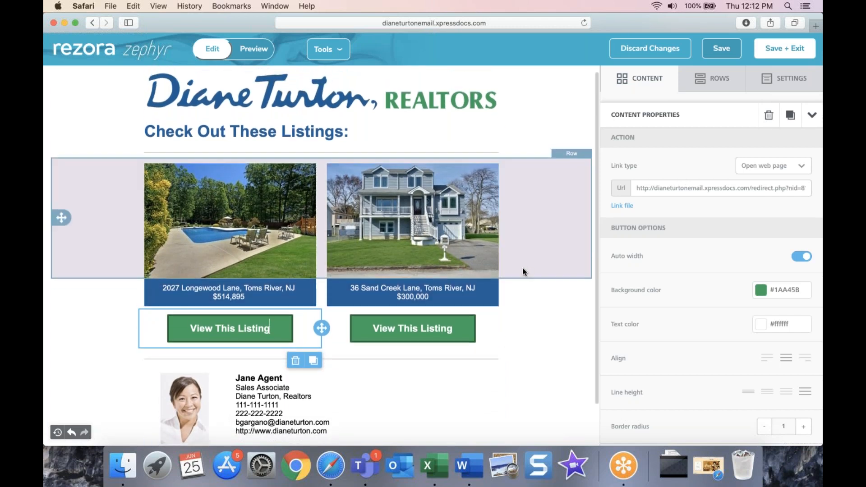
{"action": "left_click", "coordinate": [524, 331]}
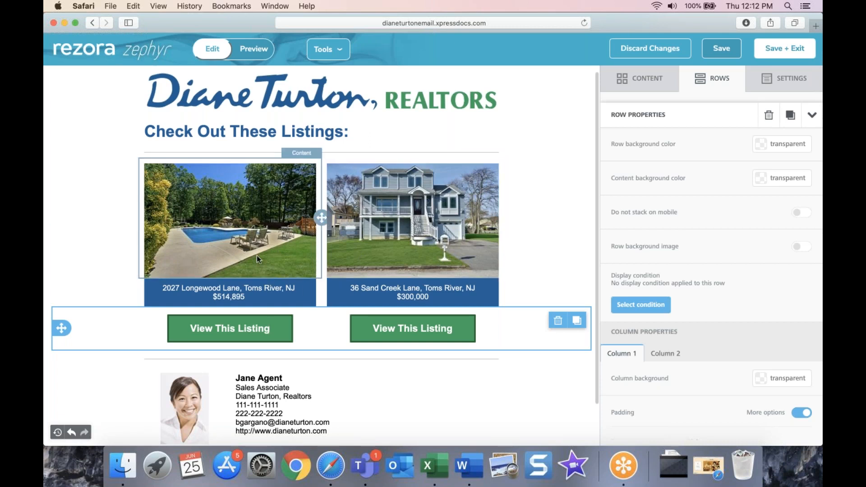
{"action": "left_click", "coordinate": [222, 227]}
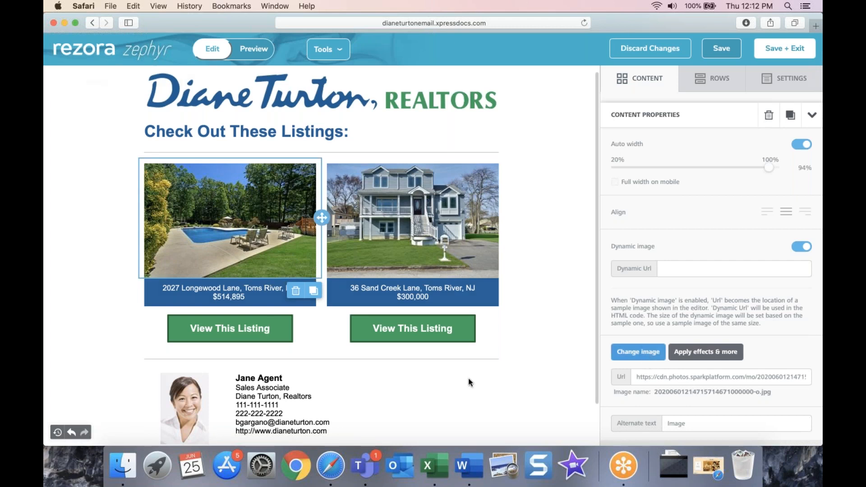
{"action": "left_click", "coordinate": [646, 356]}
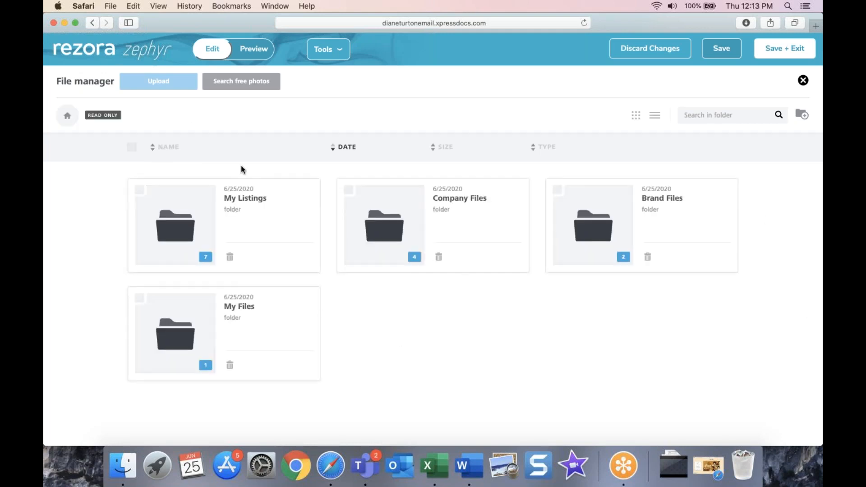
{"action": "left_click", "coordinate": [232, 264]}
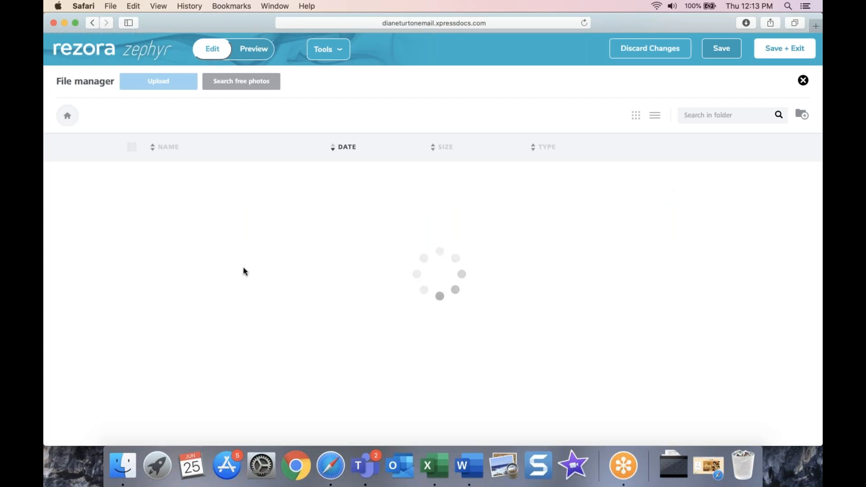
{"action": "left_click", "coordinate": [804, 80]}
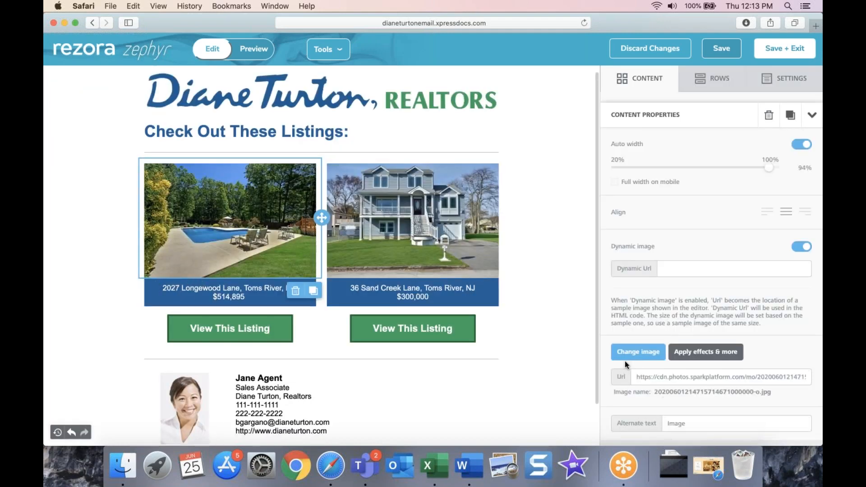
{"action": "left_click", "coordinate": [637, 353]}
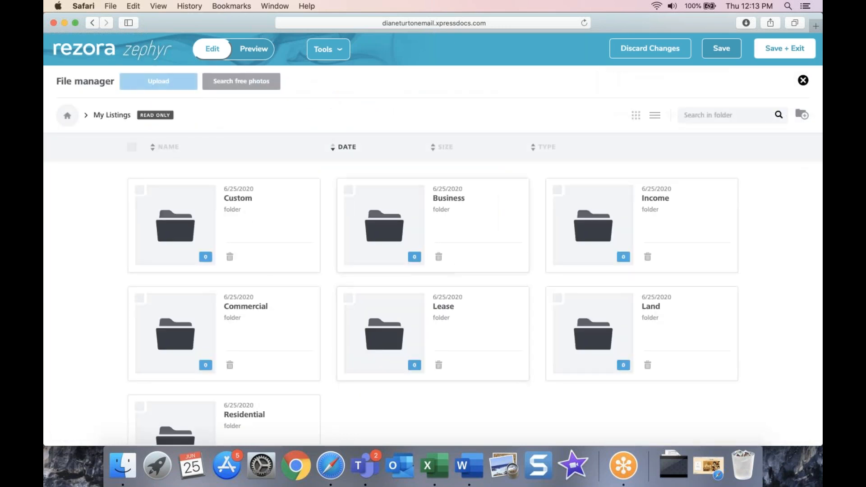
{"action": "scroll", "coordinate": [309, 346], "scroll_direction": "down", "scroll_amount": 1}
{"action": "scroll", "coordinate": [308, 346], "scroll_direction": "down", "scroll_amount": 1}
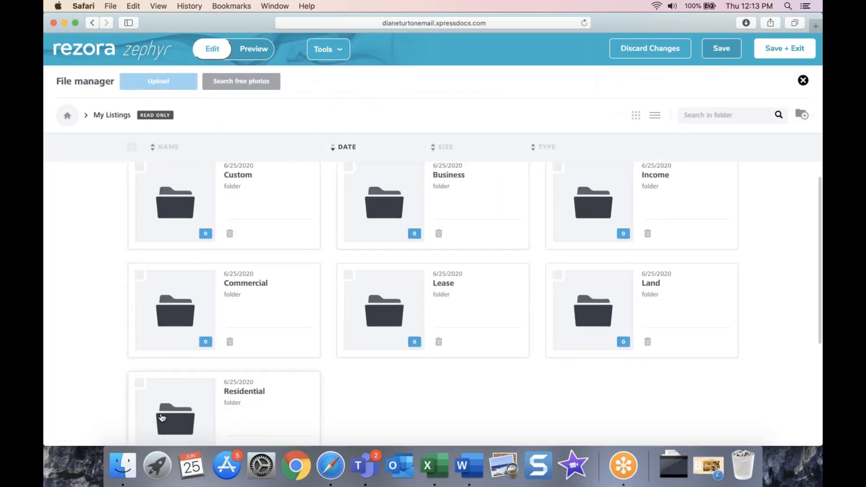
{"action": "left_click", "coordinate": [162, 418]}
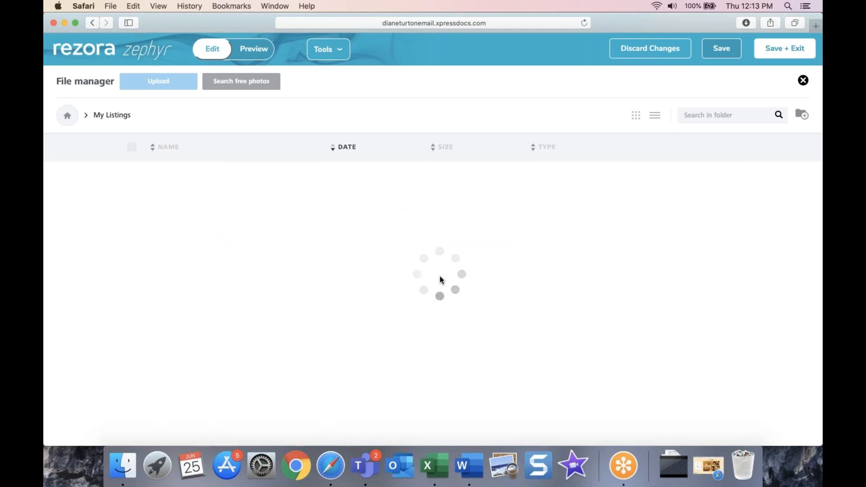
{"action": "scroll", "coordinate": [524, 329], "scroll_direction": "down", "scroll_amount": 1}
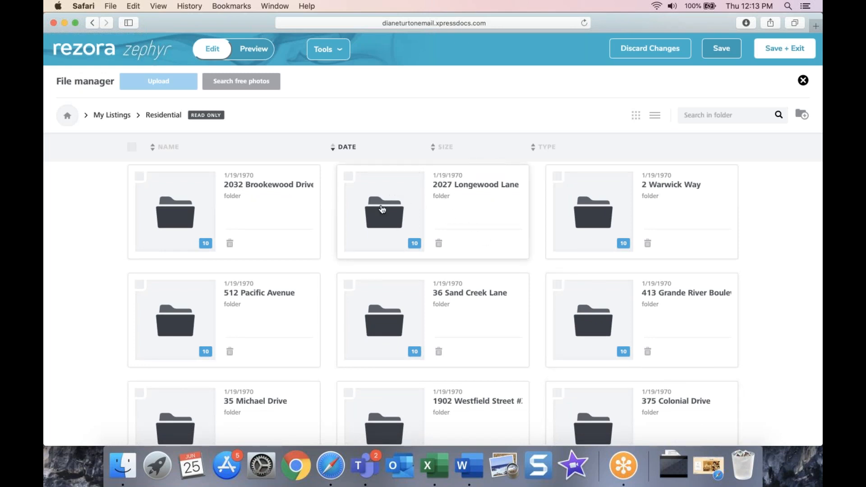
{"action": "left_click", "coordinate": [385, 223]}
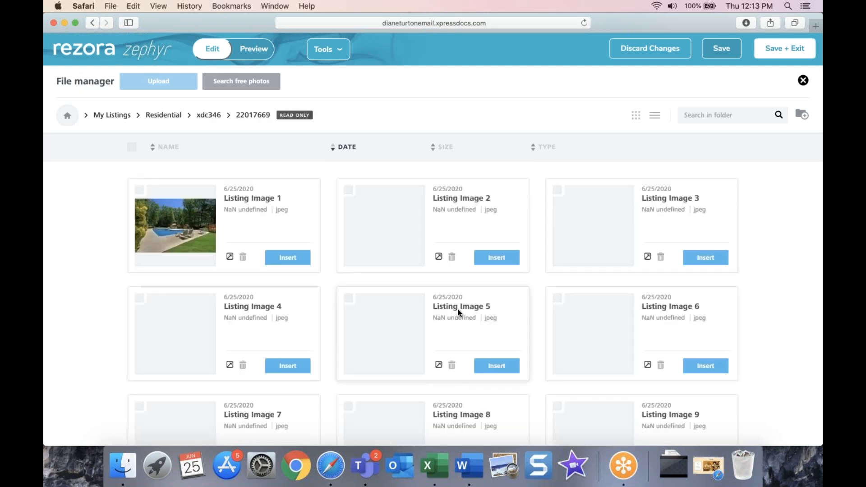
{"action": "scroll", "coordinate": [460, 363], "scroll_direction": "down", "scroll_amount": 1}
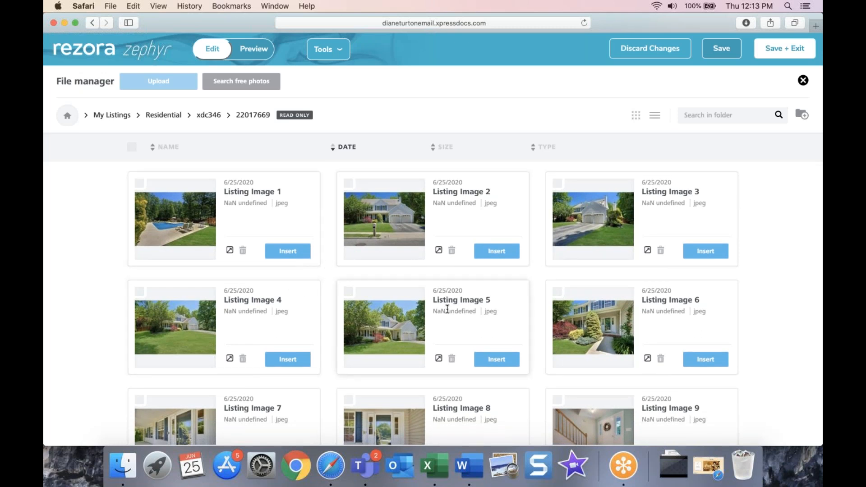
{"action": "left_click", "coordinate": [496, 252]}
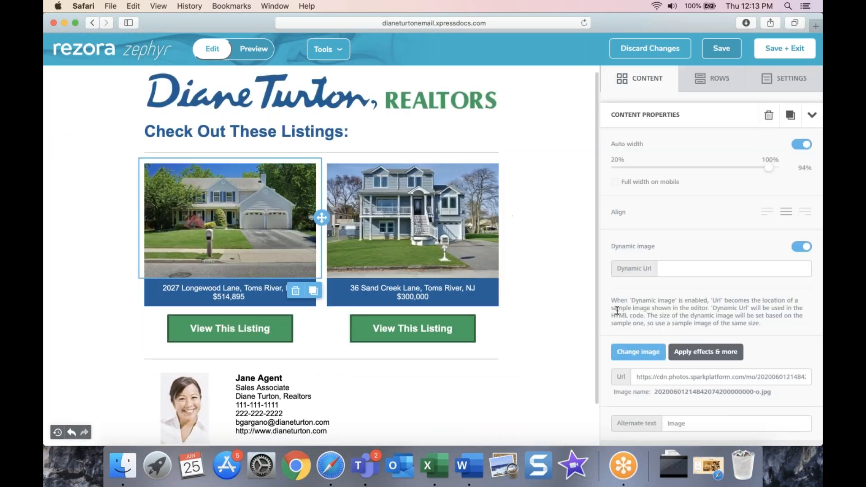
Step: Review the locked listing photo and listing button rows
{"action": "left_click", "coordinate": [541, 392]}
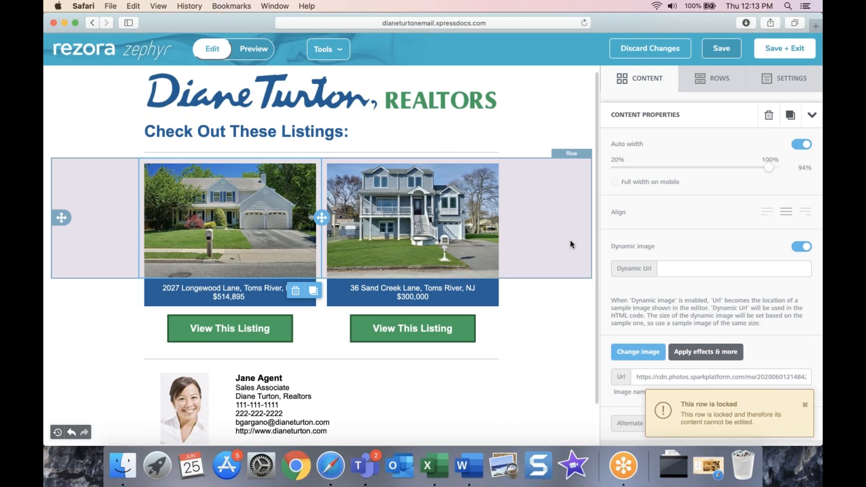
{"action": "left_click", "coordinate": [571, 244]}
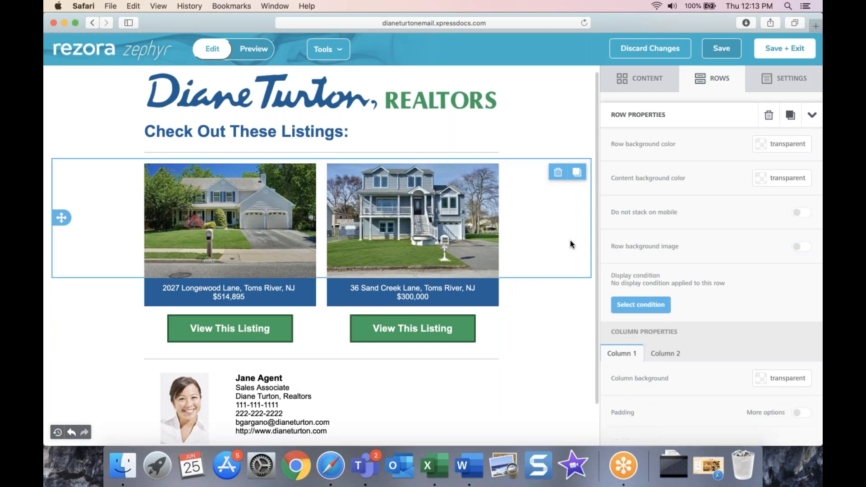
{"action": "left_click", "coordinate": [543, 310]}
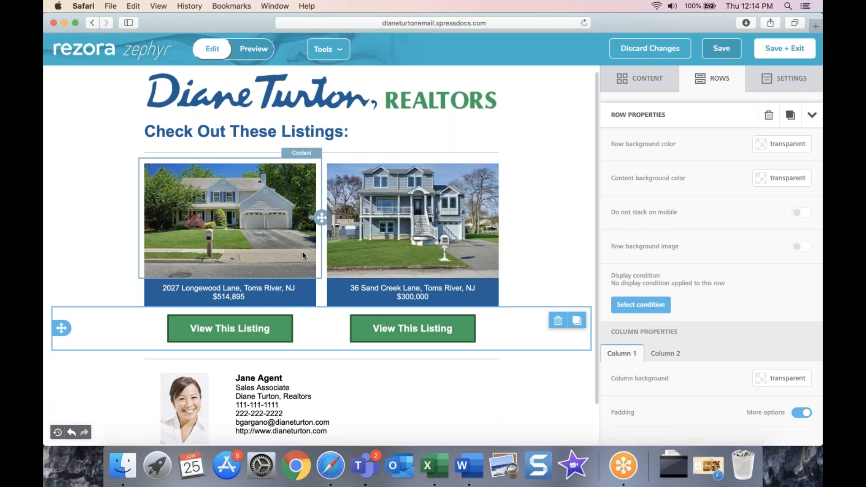
{"action": "scroll", "coordinate": [302, 252], "scroll_direction": "down", "scroll_amount": 1}
{"action": "scroll", "coordinate": [302, 251], "scroll_direction": "down", "scroll_amount": 4}
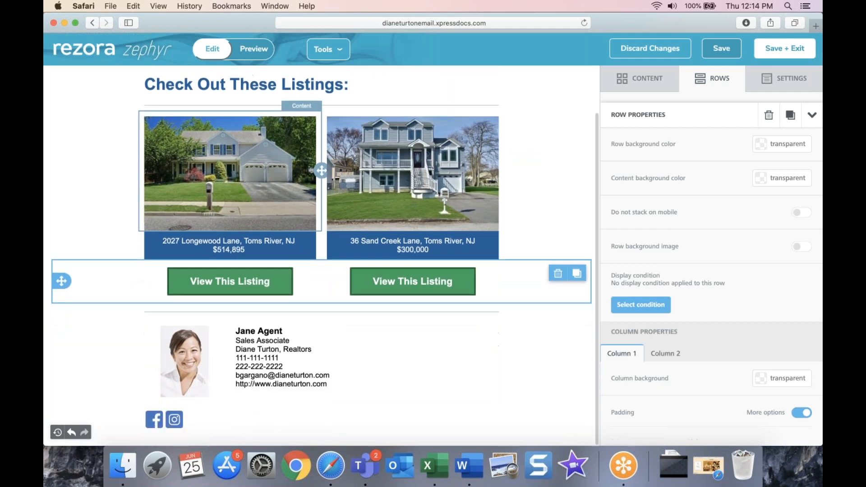
{"action": "scroll", "coordinate": [242, 210], "scroll_direction": "up", "scroll_amount": 4}
{"action": "scroll", "coordinate": [243, 210], "scroll_direction": "up", "scroll_amount": 2}
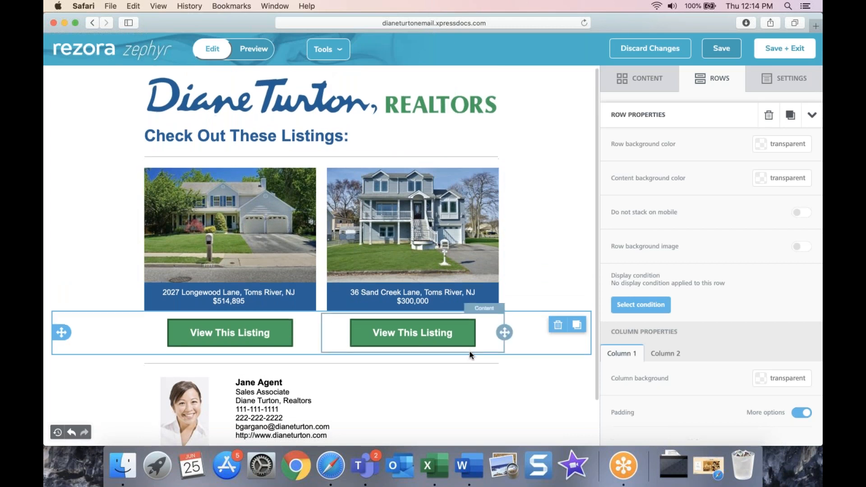
{"action": "scroll", "coordinate": [496, 359], "scroll_direction": "down", "scroll_amount": 5}
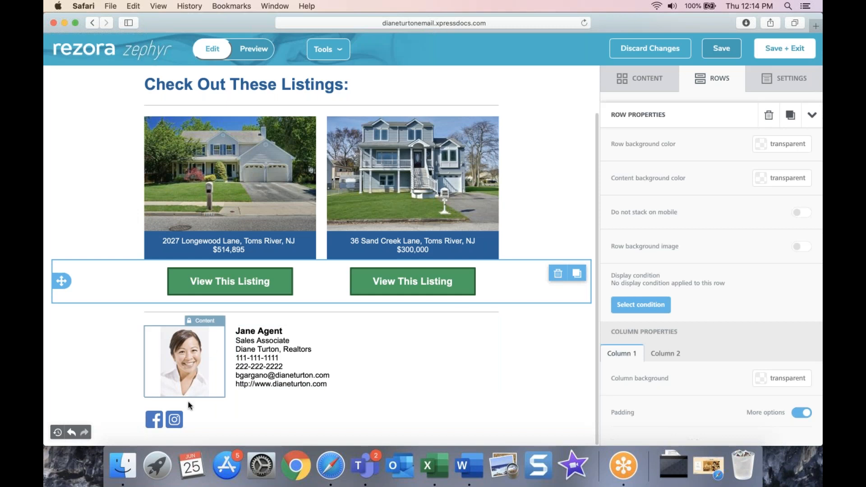
Step: Check the locked agent contact block, then Save + Exit the Zephyr editor
{"action": "left_click", "coordinate": [226, 431]}
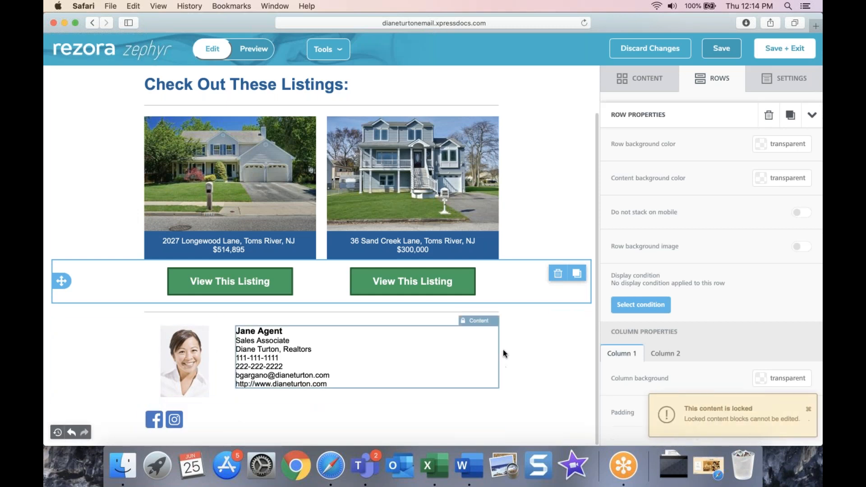
{"action": "left_click", "coordinate": [494, 225]}
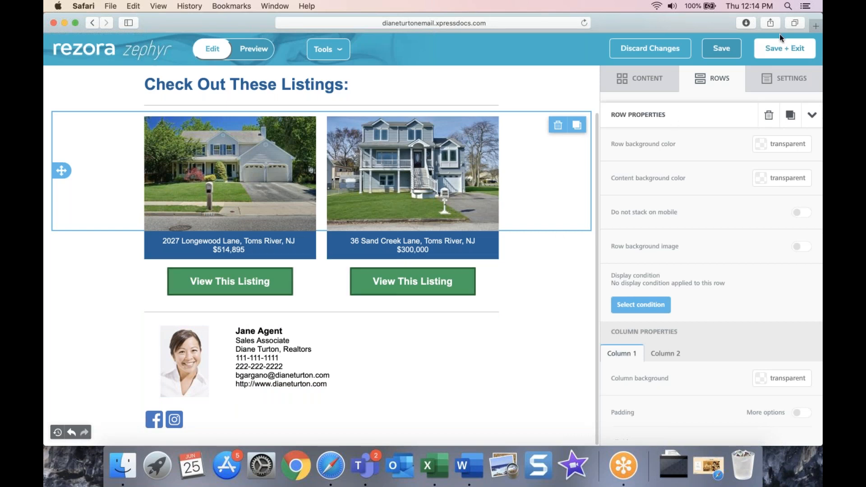
{"action": "left_click", "coordinate": [783, 45]}
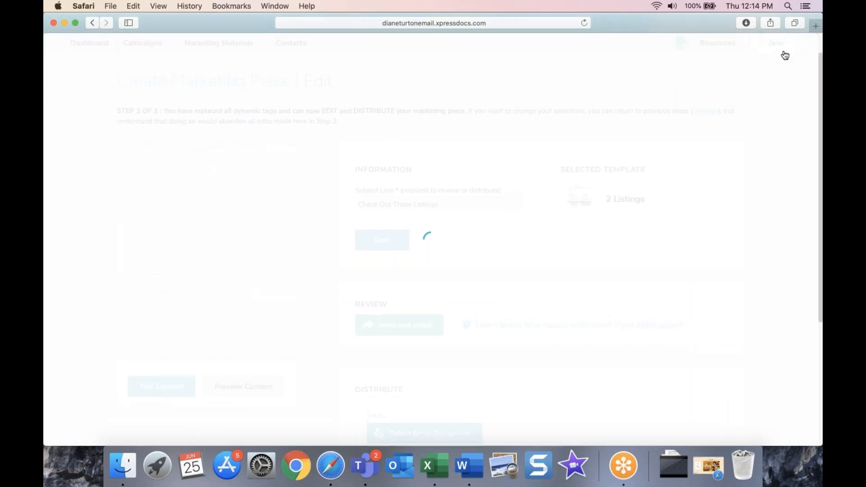
Step: Open the My Account profile and scroll through its contact details
{"action": "mouse_move", "coordinate": [785, 55]}
{"action": "left_click", "coordinate": [704, 66]}
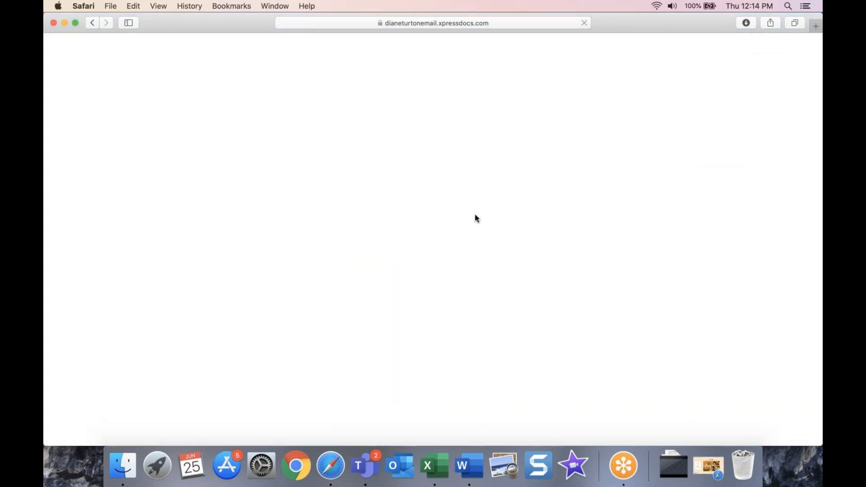
{"action": "scroll", "coordinate": [420, 271], "scroll_direction": "down", "scroll_amount": 5}
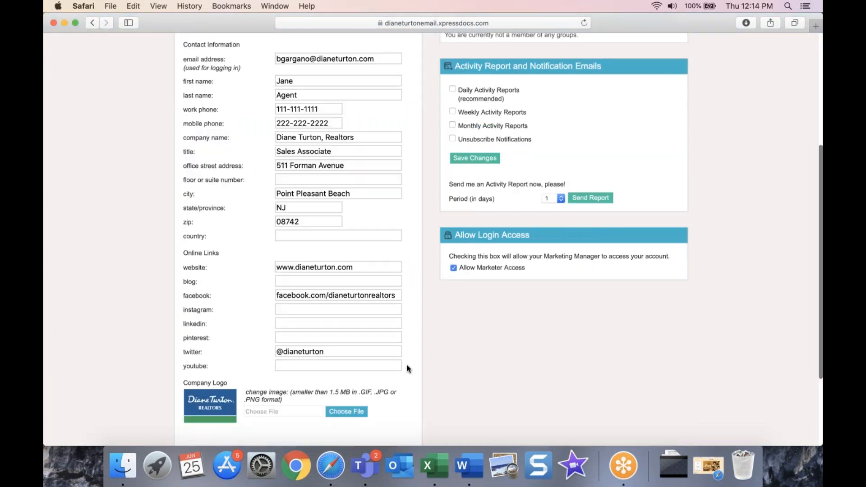
{"action": "scroll", "coordinate": [278, 202], "scroll_direction": "up", "scroll_amount": 2}
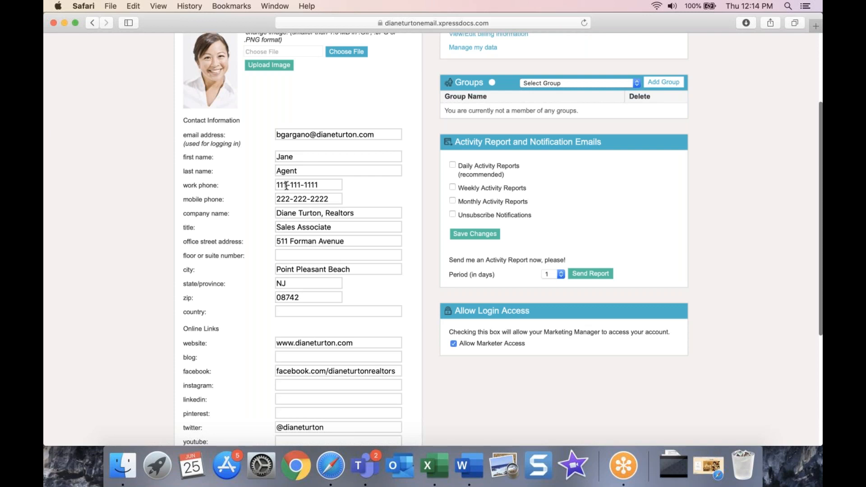
{"action": "scroll", "coordinate": [363, 152], "scroll_direction": "down", "scroll_amount": 1}
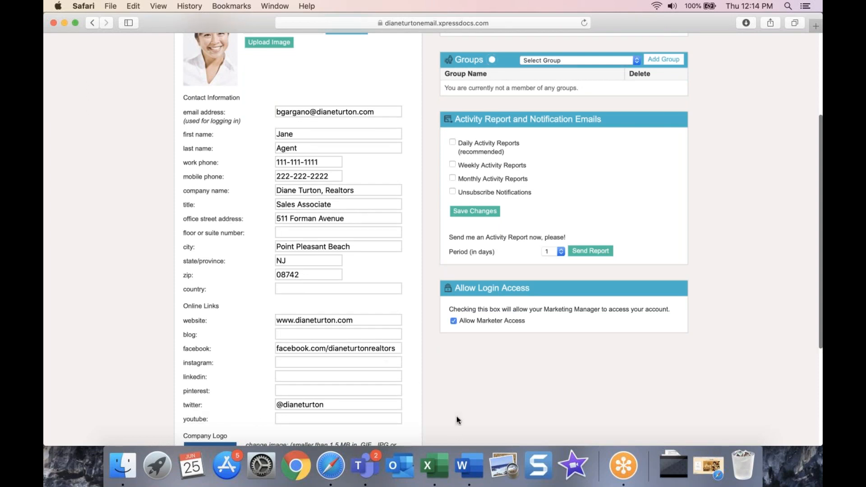
{"action": "scroll", "coordinate": [403, 376], "scroll_direction": "down", "scroll_amount": 2}
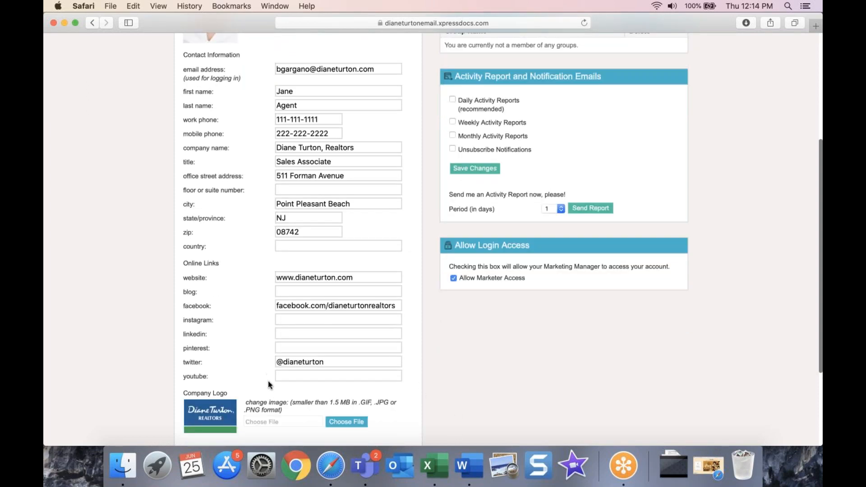
Step: Click into the empty YouTube link field, review the rest of the profile, and show Marketing Materials
{"action": "left_click", "coordinate": [301, 376]}
{"action": "scroll", "coordinate": [473, 400], "scroll_direction": "up", "scroll_amount": 8}
{"action": "scroll", "coordinate": [459, 391], "scroll_direction": "down", "scroll_amount": 1}
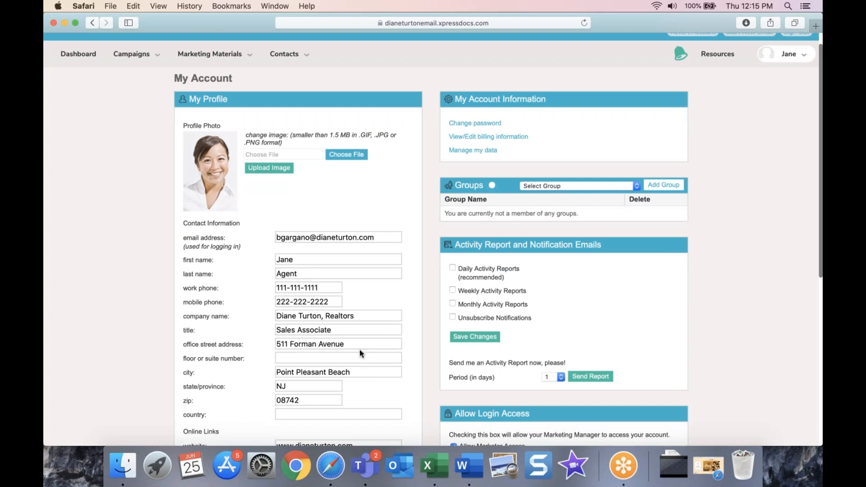
{"action": "scroll", "coordinate": [367, 404], "scroll_direction": "down", "scroll_amount": 1}
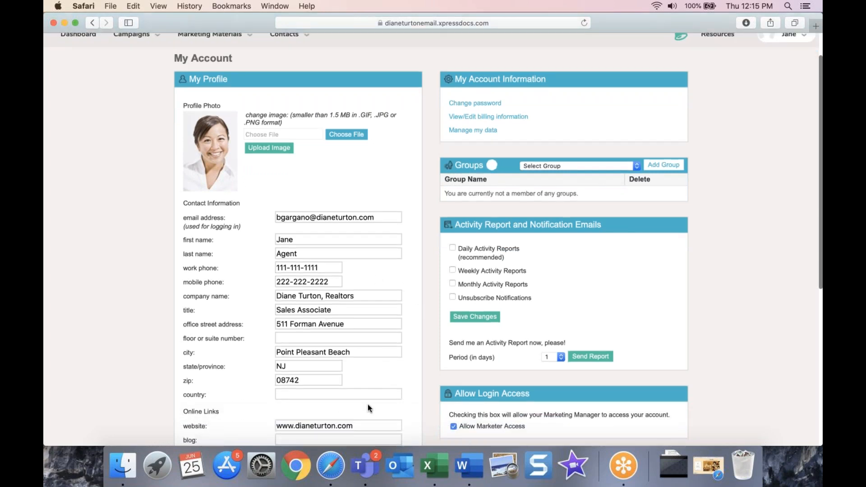
{"action": "scroll", "coordinate": [367, 404], "scroll_direction": "down", "scroll_amount": 1}
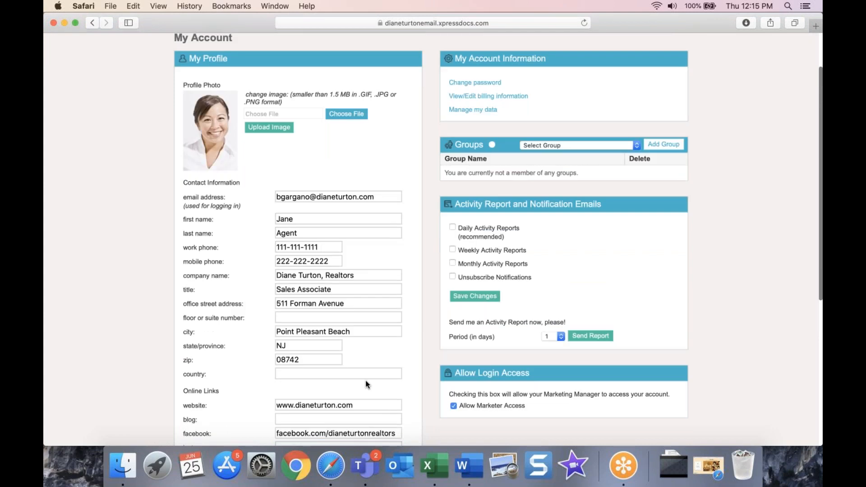
{"action": "scroll", "coordinate": [366, 382], "scroll_direction": "down", "scroll_amount": 1}
{"action": "scroll", "coordinate": [370, 411], "scroll_direction": "down", "scroll_amount": 1}
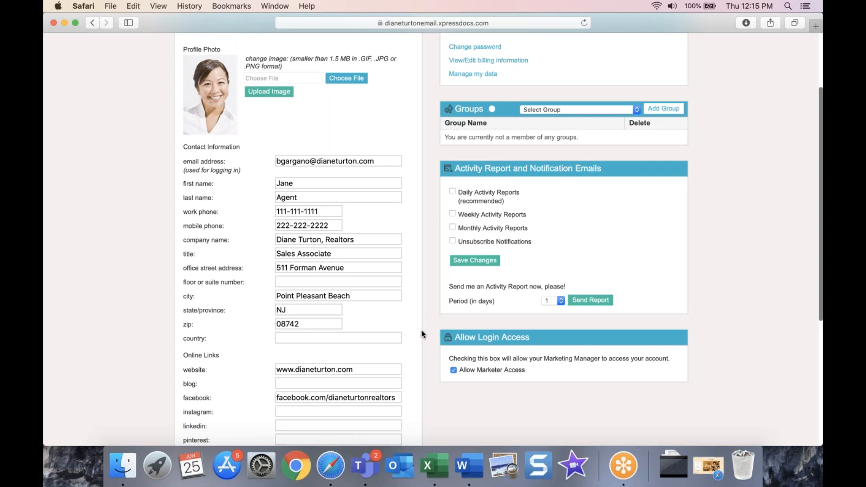
{"action": "scroll", "coordinate": [403, 201], "scroll_direction": "up", "scroll_amount": 5}
{"action": "left_click", "coordinate": [194, 81]}
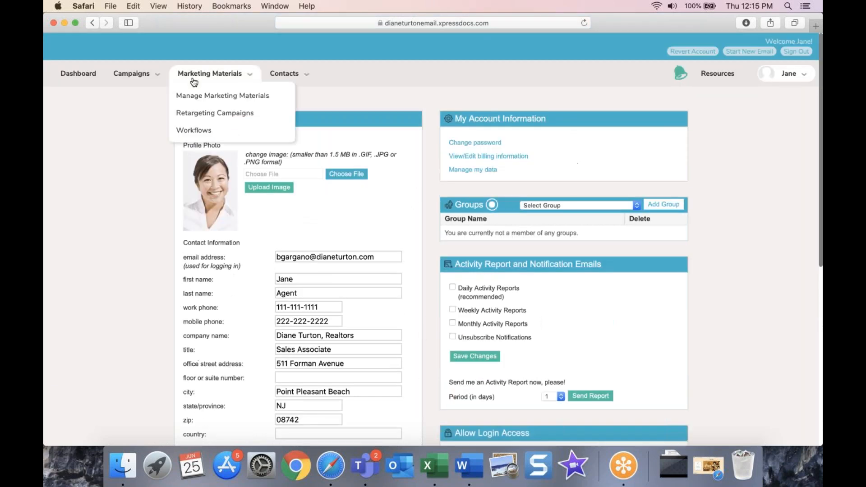
{"action": "left_click", "coordinate": [202, 95]}
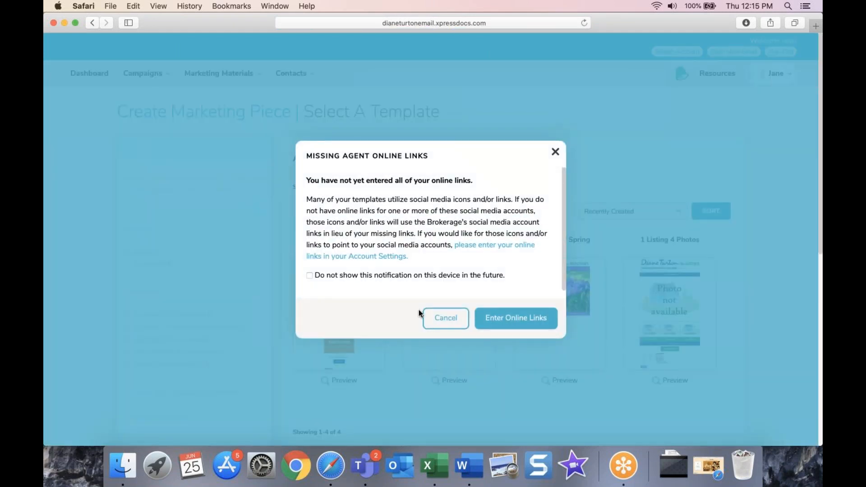
{"action": "left_click", "coordinate": [451, 319]}
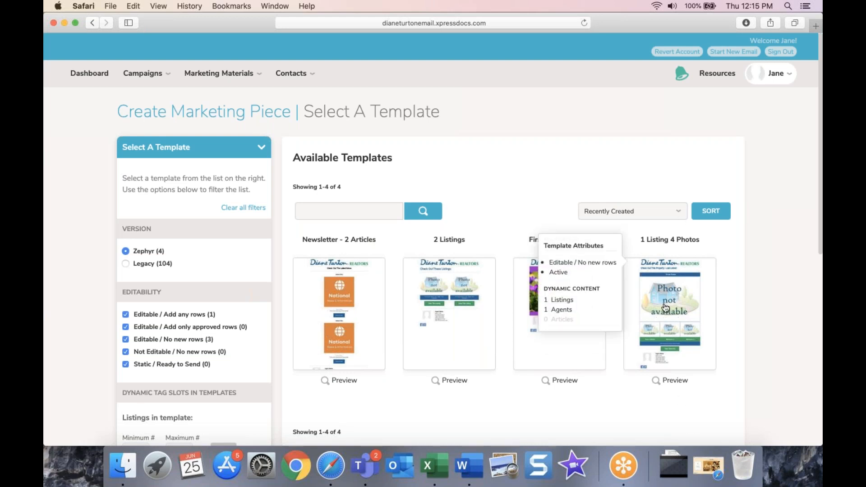
{"action": "left_click", "coordinate": [512, 341]}
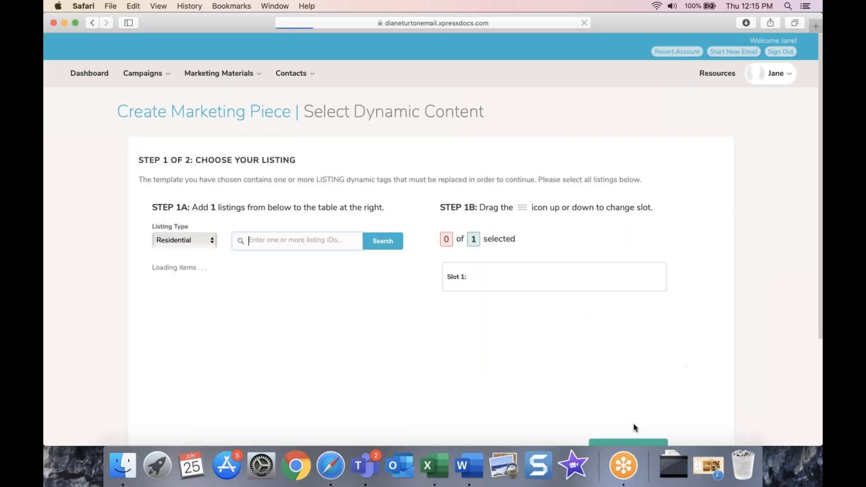
{"action": "scroll", "coordinate": [466, 367], "scroll_direction": "down", "scroll_amount": 1}
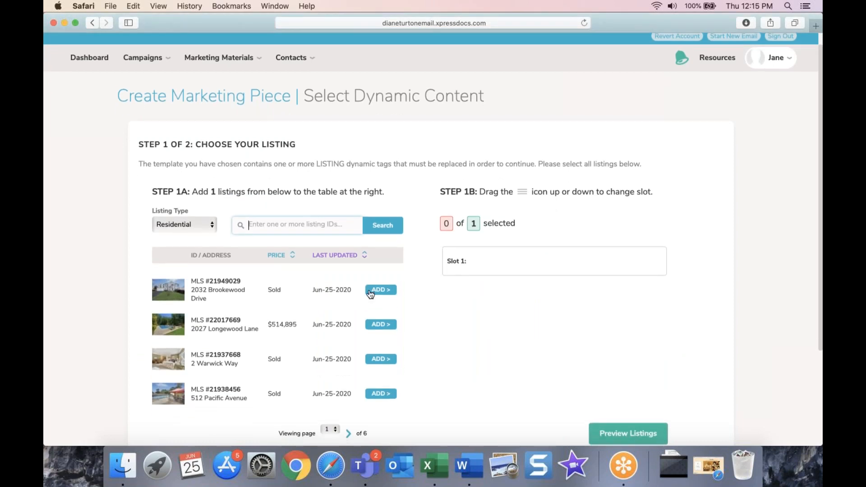
{"action": "left_click", "coordinate": [377, 324]}
{"action": "scroll", "coordinate": [518, 412], "scroll_direction": "down", "scroll_amount": 2}
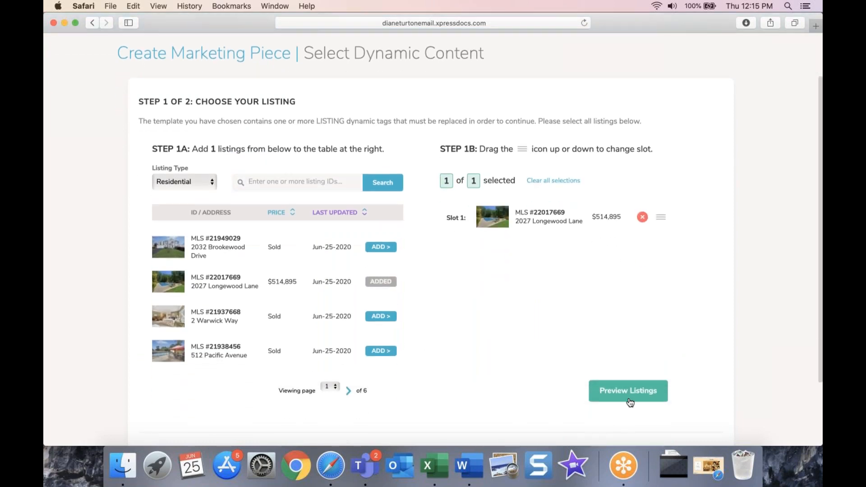
{"action": "scroll", "coordinate": [682, 304], "scroll_direction": "down", "scroll_amount": 4}
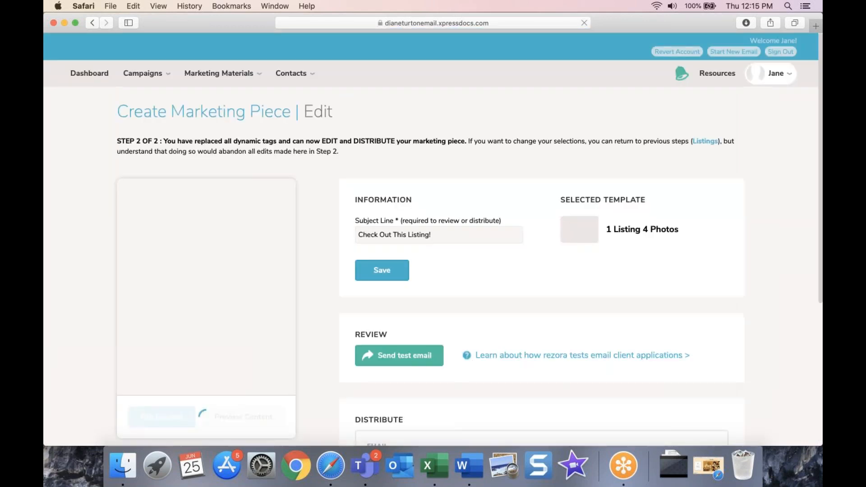
{"action": "scroll", "coordinate": [260, 370], "scroll_direction": "down", "scroll_amount": 2}
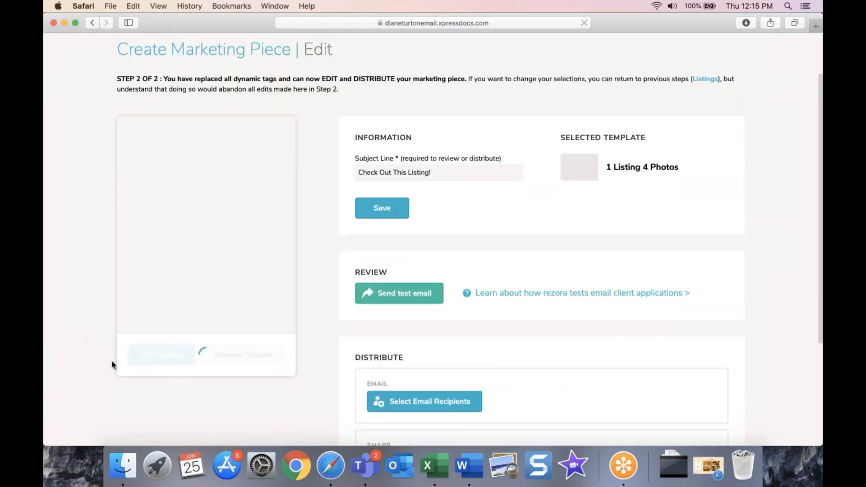
Step: Open the listing email in the Zephyr content editor and select the third thumbnail photo
{"action": "left_click", "coordinate": [156, 358]}
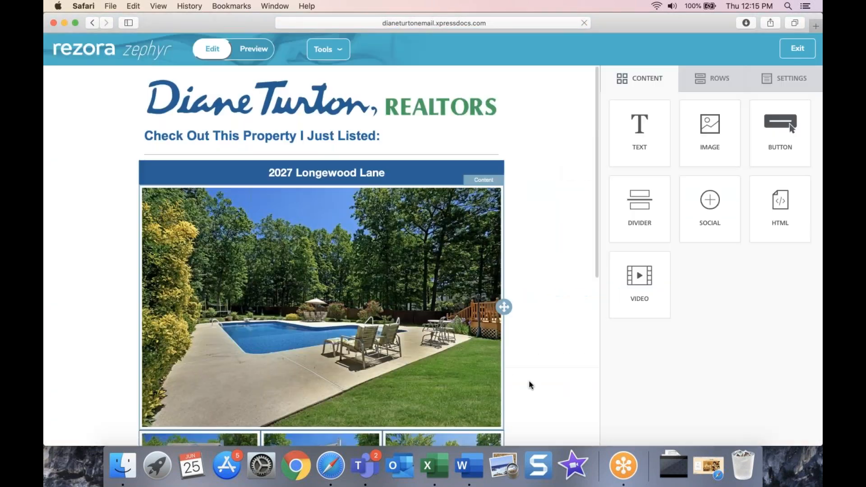
{"action": "scroll", "coordinate": [564, 394], "scroll_direction": "down", "scroll_amount": 4}
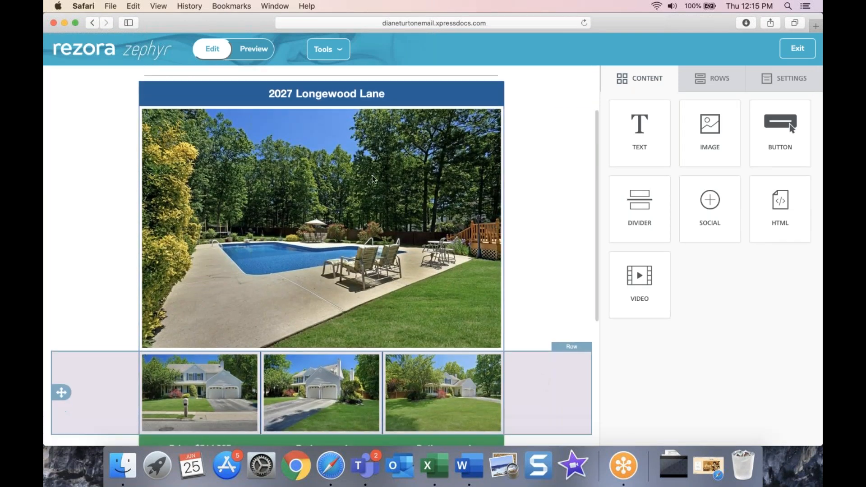
{"action": "scroll", "coordinate": [447, 337], "scroll_direction": "down", "scroll_amount": 3}
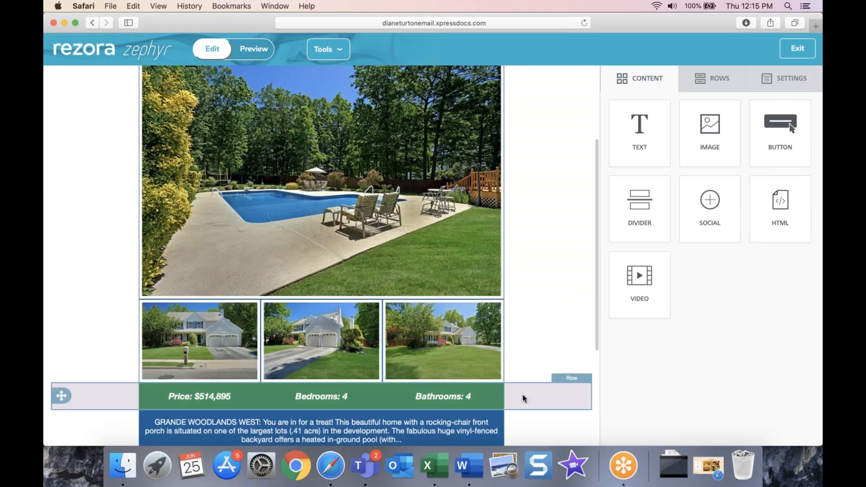
{"action": "scroll", "coordinate": [524, 399], "scroll_direction": "down", "scroll_amount": 3}
{"action": "left_click", "coordinate": [422, 273]}
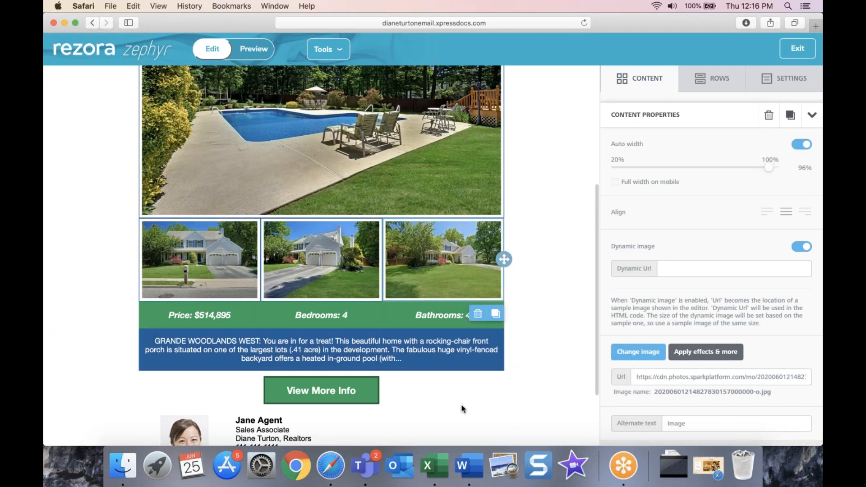
Step: Replace the cut-off '(with...' text with a period so the description ends 'in-ground pool.'
{"action": "scroll", "coordinate": [451, 419], "scroll_direction": "down", "scroll_amount": 1}
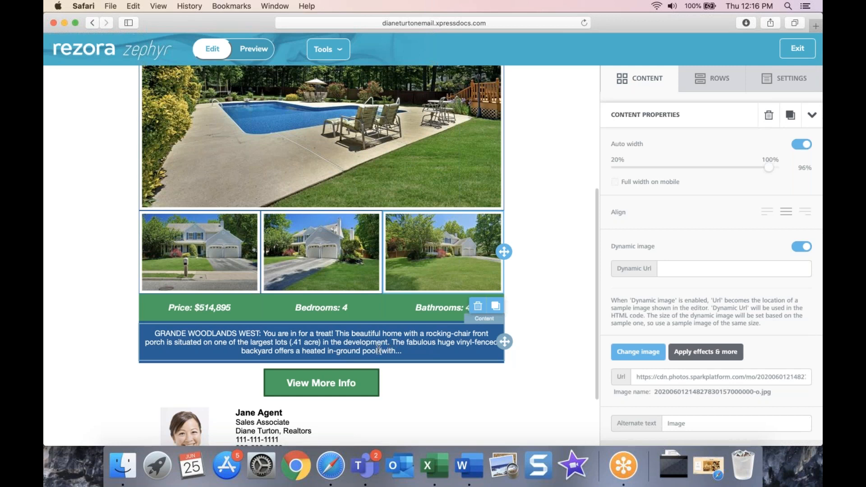
{"action": "left_click_drag", "start_coordinate": [379, 351], "coordinate": [403, 351]}
{"action": "type", "text": "."}
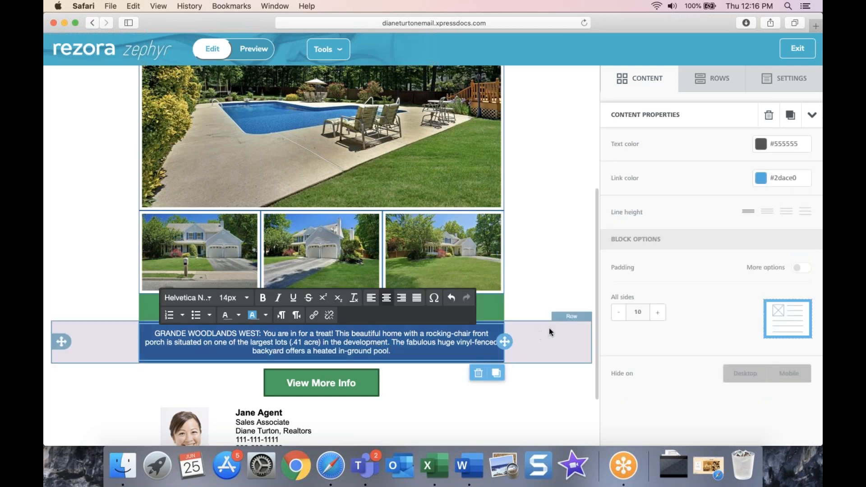
{"action": "left_click", "coordinate": [549, 329]}
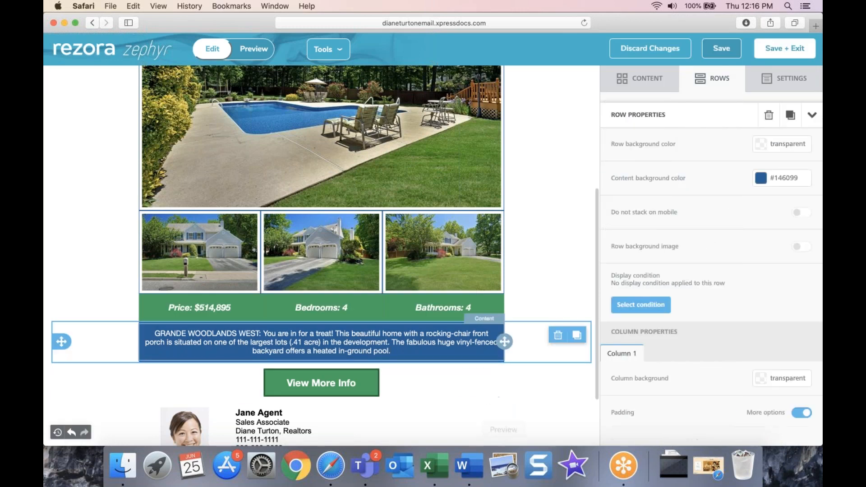
{"action": "scroll", "coordinate": [492, 359], "scroll_direction": "up", "scroll_amount": 5}
{"action": "scroll", "coordinate": [492, 361], "scroll_direction": "up", "scroll_amount": 2}
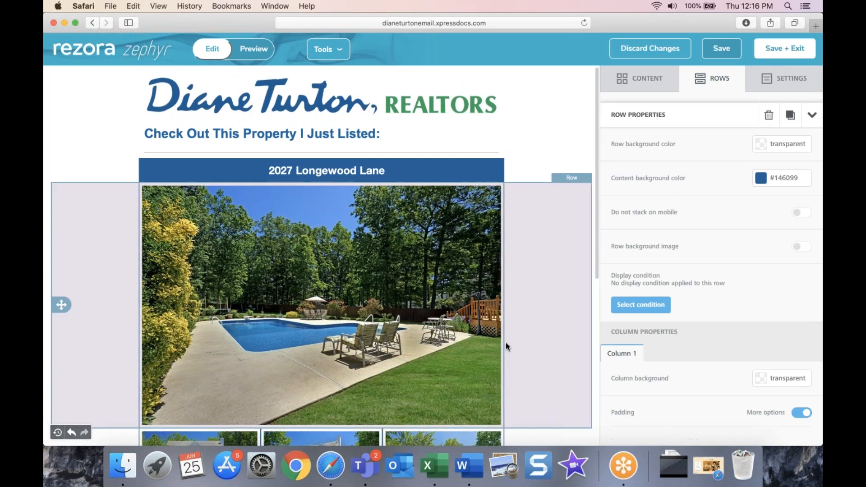
{"action": "scroll", "coordinate": [506, 346], "scroll_direction": "down", "scroll_amount": 3}
{"action": "scroll", "coordinate": [462, 330], "scroll_direction": "down", "scroll_amount": 5}
{"action": "scroll", "coordinate": [462, 330], "scroll_direction": "up", "scroll_amount": 7}
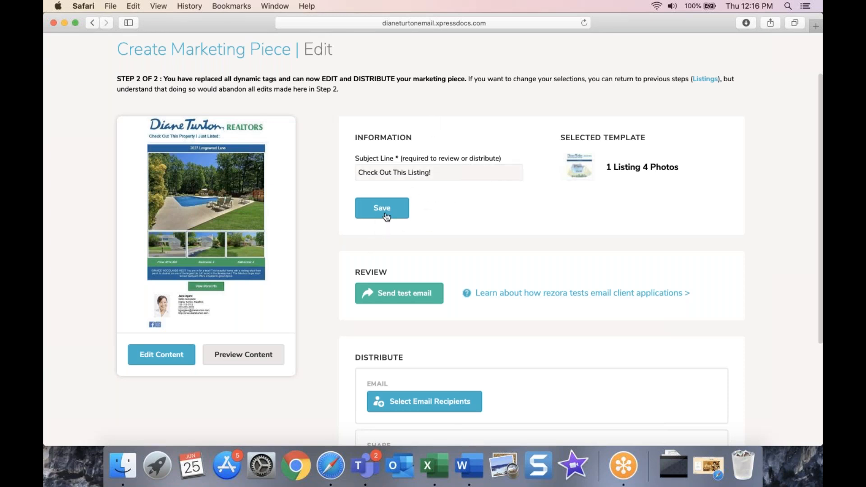
Step: Scroll down to the Distribute section and go to Select Email Recipients
{"action": "scroll", "coordinate": [560, 376], "scroll_direction": "down", "scroll_amount": 5}
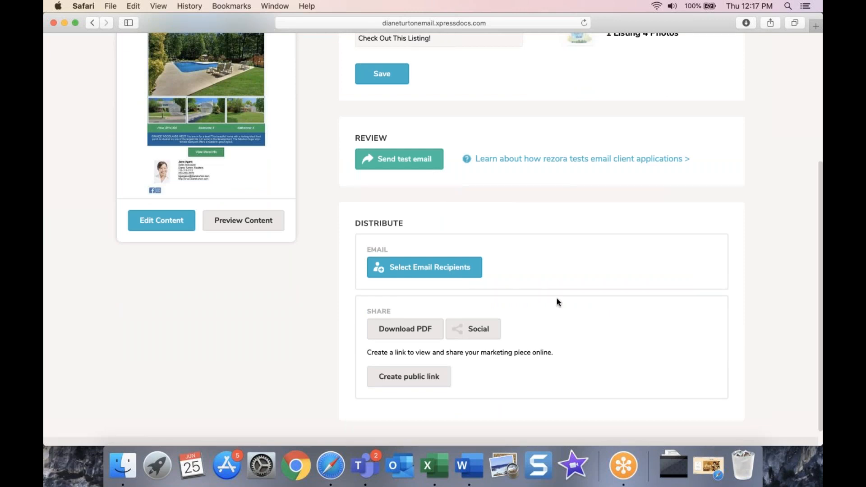
{"action": "scroll", "coordinate": [576, 320], "scroll_direction": "down", "scroll_amount": 1}
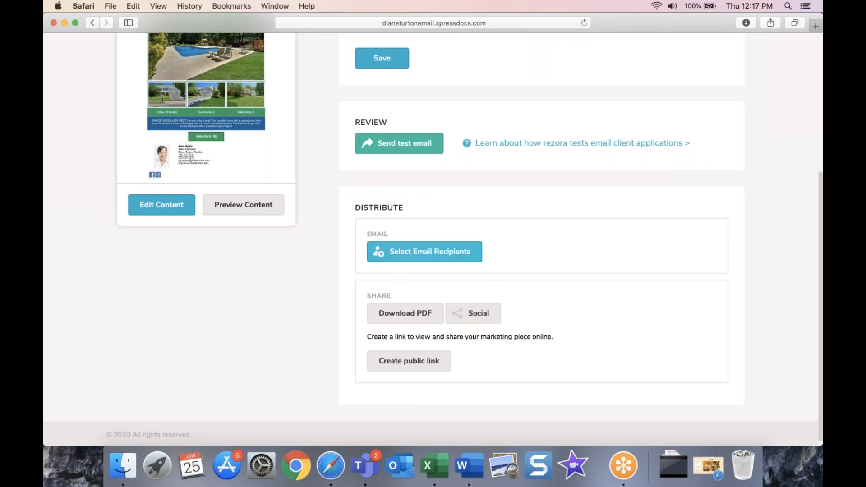
{"action": "left_click", "coordinate": [435, 257]}
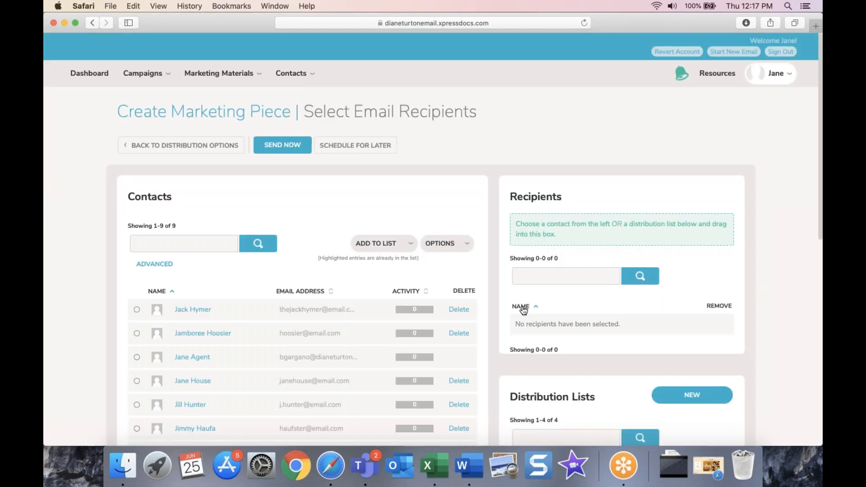
{"action": "scroll", "coordinate": [433, 229], "scroll_direction": "down", "scroll_amount": 1}
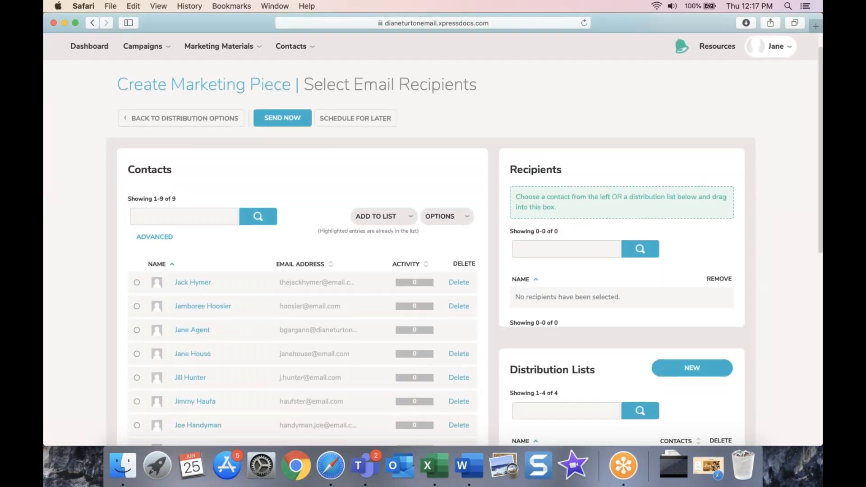
{"action": "scroll", "coordinate": [397, 375], "scroll_direction": "down", "scroll_amount": 1}
{"action": "scroll", "coordinate": [361, 377], "scroll_direction": "down", "scroll_amount": 1}
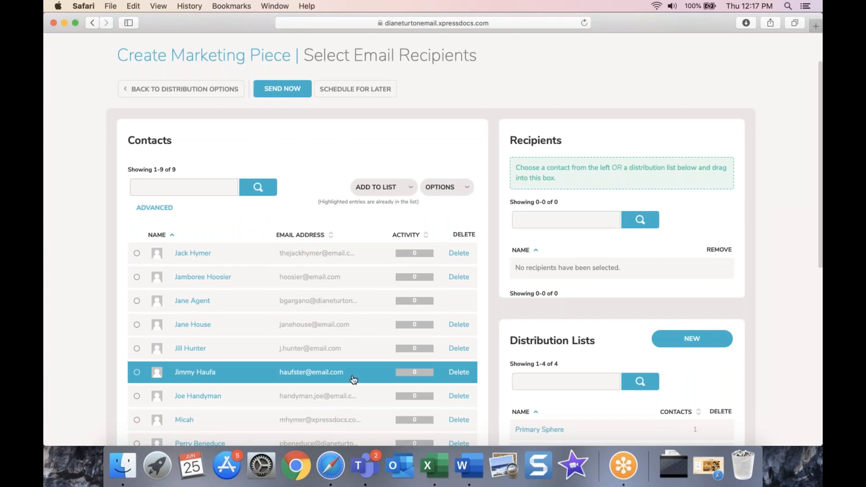
{"action": "left_click_drag", "start_coordinate": [204, 258], "coordinate": [587, 248]}
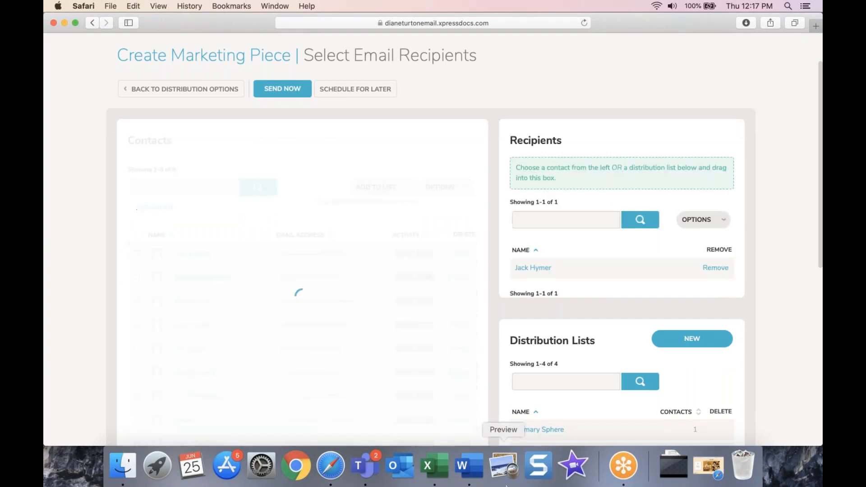
{"action": "left_click", "coordinate": [706, 270]}
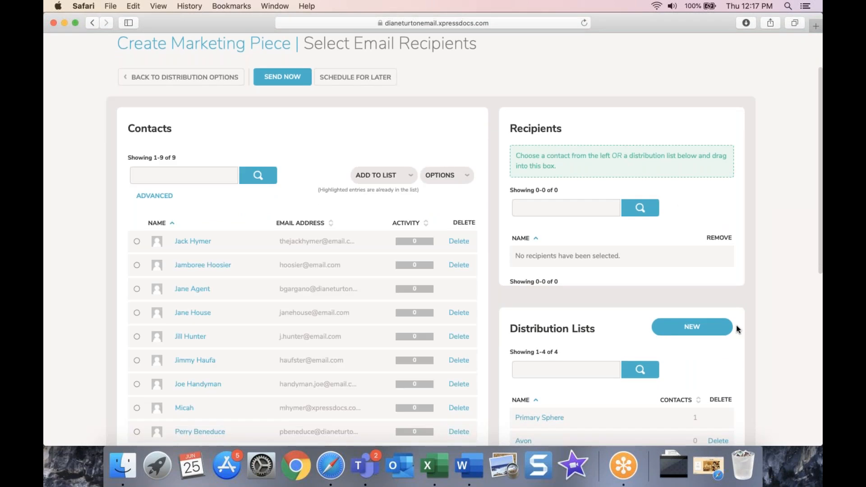
{"action": "scroll", "coordinate": [727, 334], "scroll_direction": "down", "scroll_amount": 4}
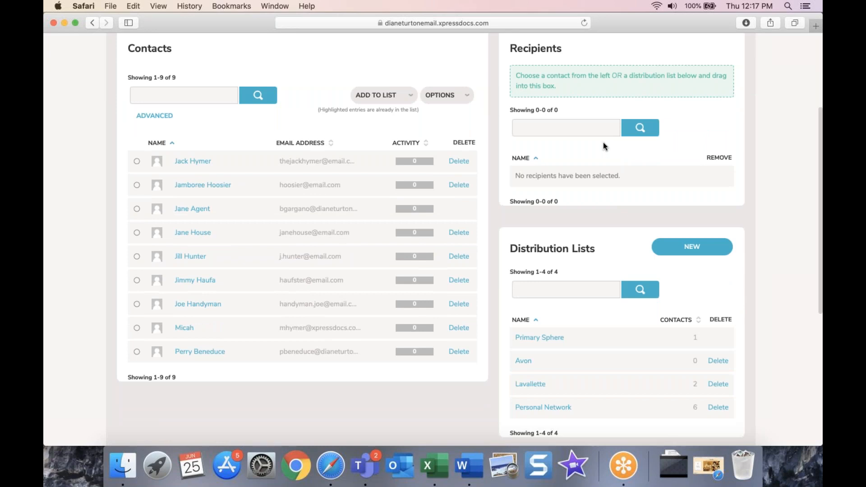
{"action": "scroll", "coordinate": [607, 185], "scroll_direction": "up", "scroll_amount": 4}
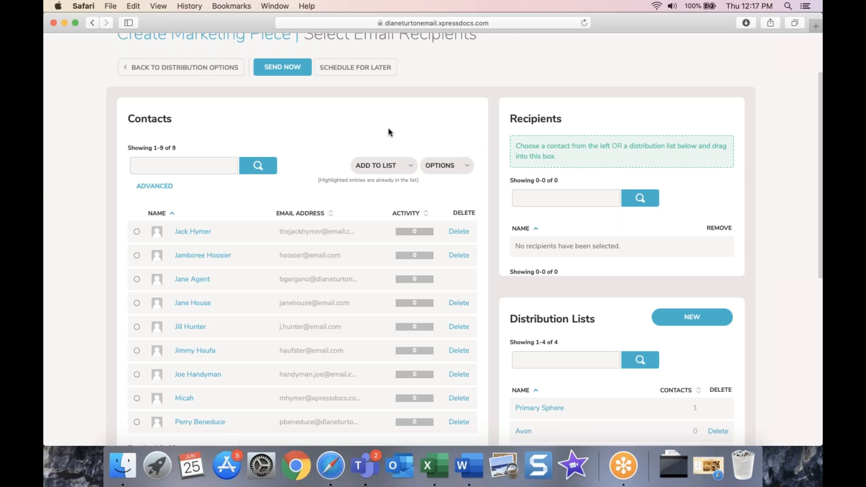
{"action": "scroll", "coordinate": [388, 166], "scroll_direction": "up", "scroll_amount": 1}
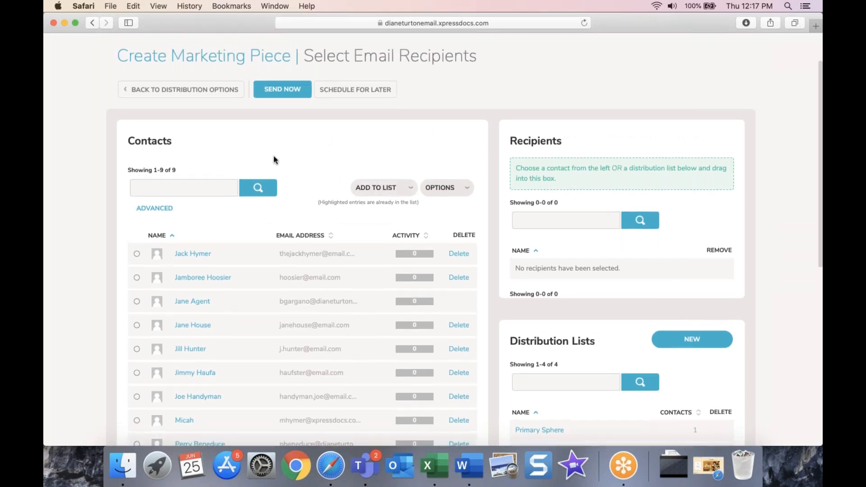
{"action": "left_click_drag", "start_coordinate": [434, 258], "coordinate": [514, 225]}
Step: Return to the distribution options and generate a PDF download of the listing email
{"action": "left_click", "coordinate": [185, 89]}
{"action": "scroll", "coordinate": [500, 251], "scroll_direction": "down", "scroll_amount": 4}
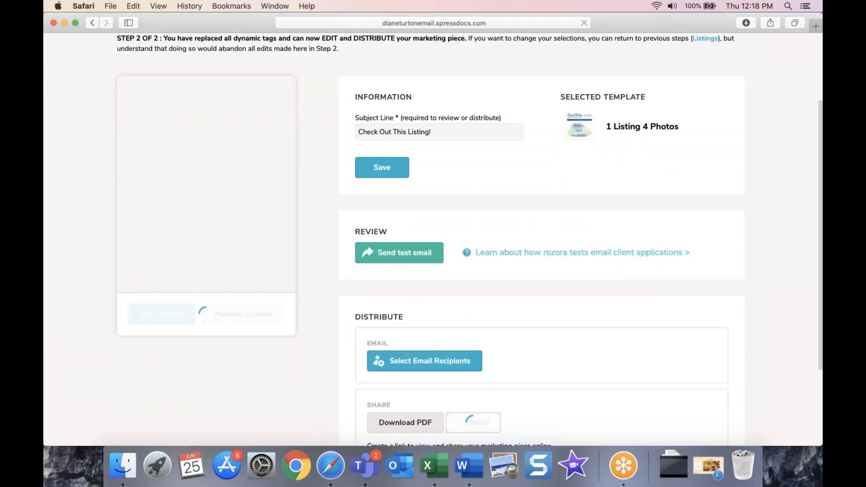
{"action": "scroll", "coordinate": [424, 241], "scroll_direction": "down", "scroll_amount": 3}
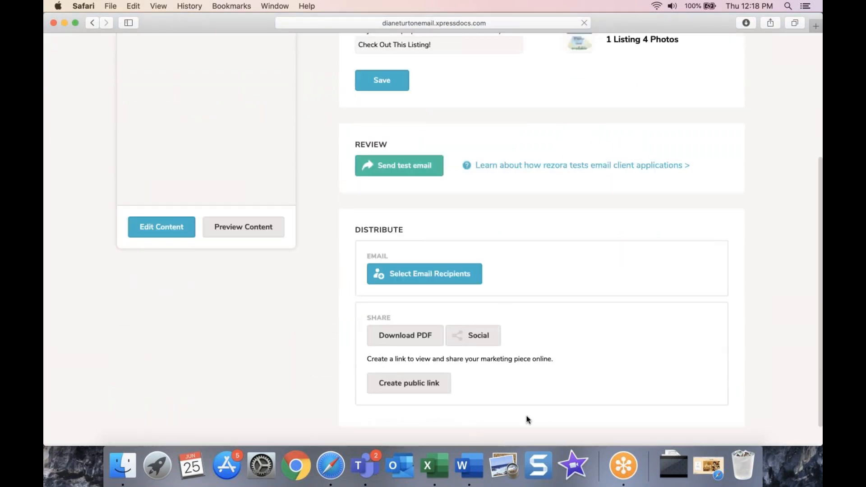
{"action": "left_click", "coordinate": [404, 336]}
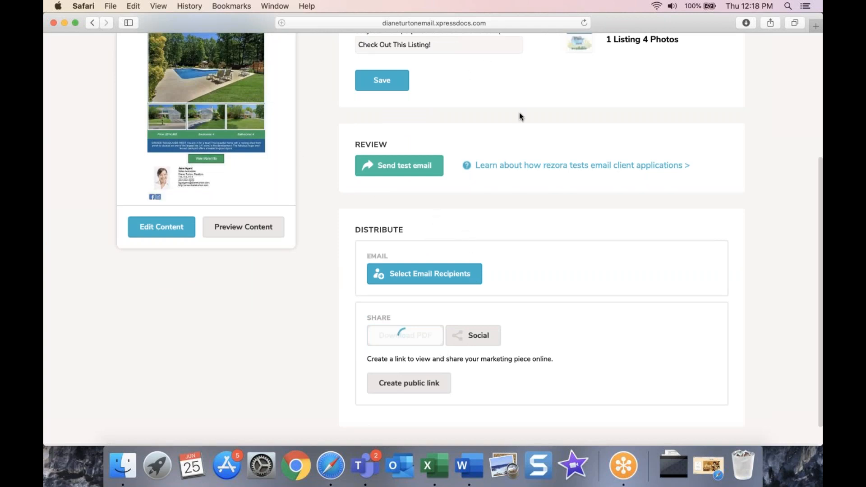
{"action": "left_click", "coordinate": [438, 23]}
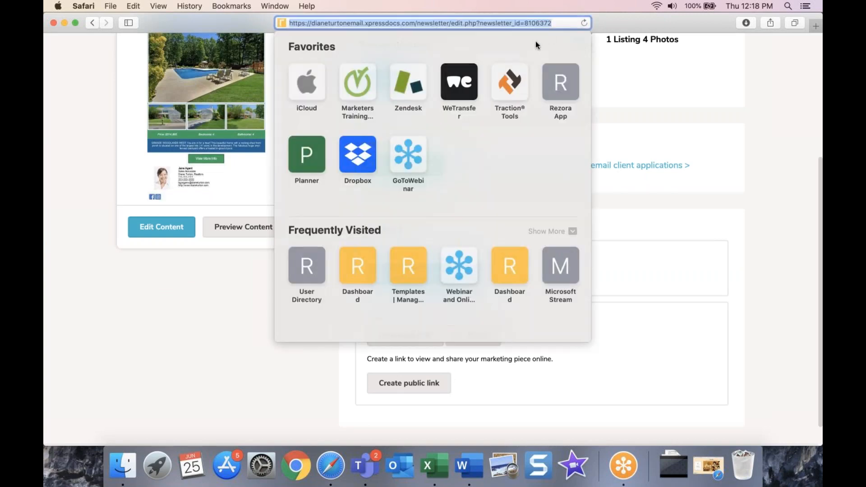
{"action": "left_click", "coordinate": [617, 99]}
{"action": "left_click", "coordinate": [571, 23]}
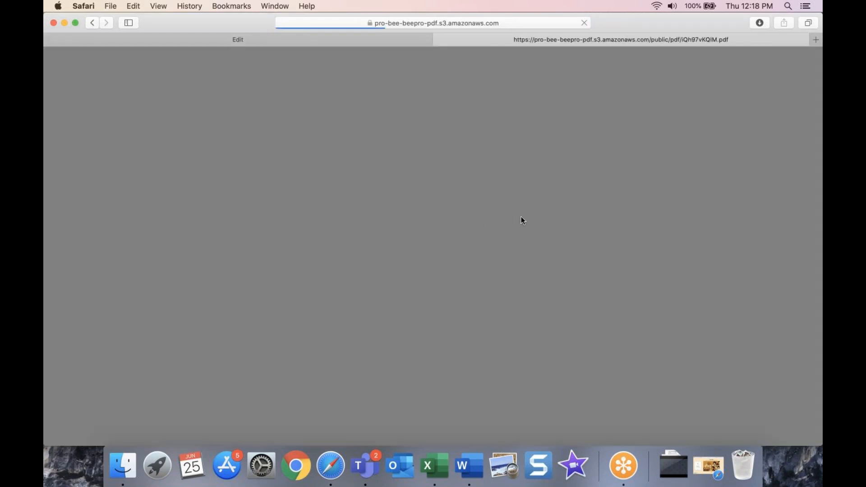
{"action": "scroll", "coordinate": [522, 276], "scroll_direction": "down", "scroll_amount": 15}
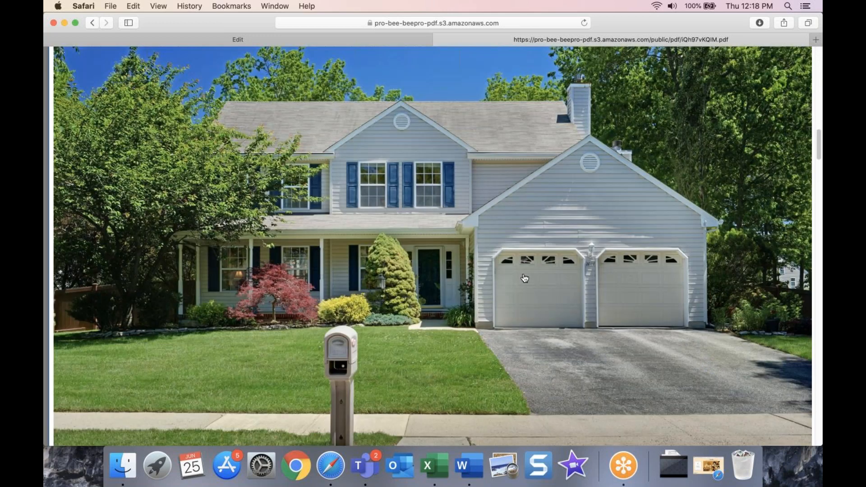
{"action": "scroll", "coordinate": [525, 278], "scroll_direction": "down", "scroll_amount": 15}
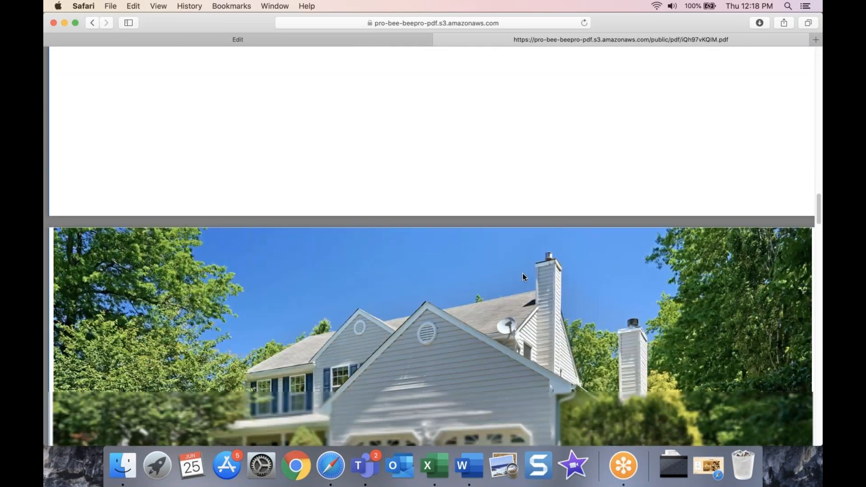
{"action": "scroll", "coordinate": [522, 274], "scroll_direction": "down", "scroll_amount": 20}
{"action": "scroll", "coordinate": [524, 273], "scroll_direction": "down", "scroll_amount": 20}
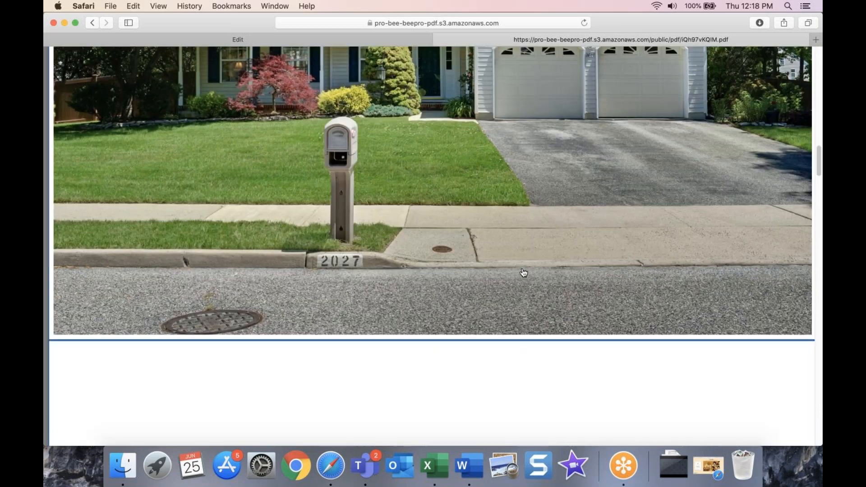
{"action": "scroll", "coordinate": [524, 273], "scroll_direction": "up", "scroll_amount": 20}
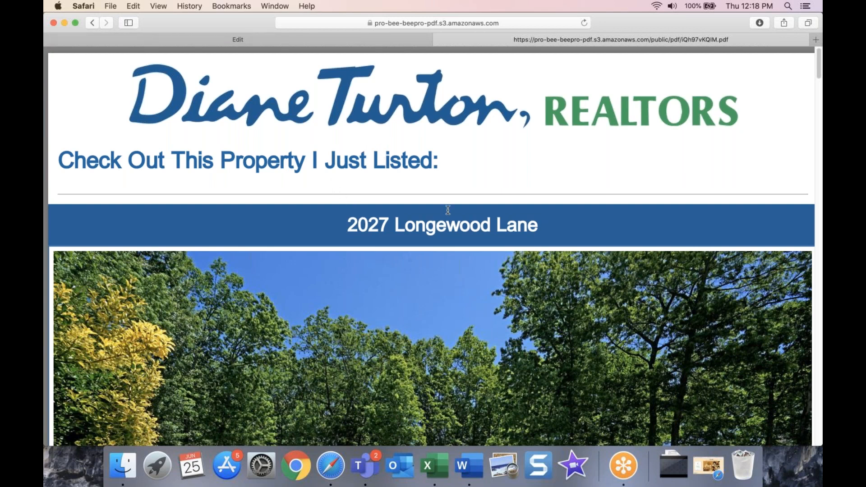
{"action": "scroll", "coordinate": [482, 294], "scroll_direction": "down", "scroll_amount": 10}
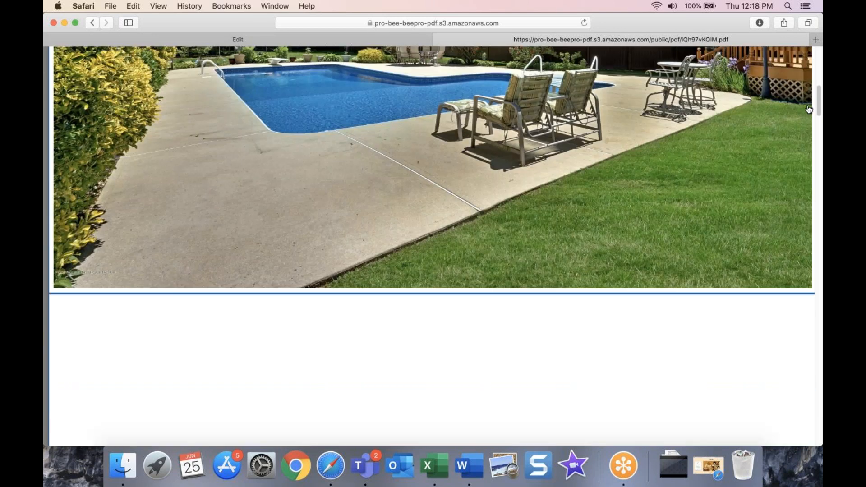
{"action": "left_click_drag", "start_coordinate": [818, 101], "coordinate": [821, 363]}
{"action": "scroll", "coordinate": [812, 225], "scroll_direction": "up", "scroll_amount": 20}
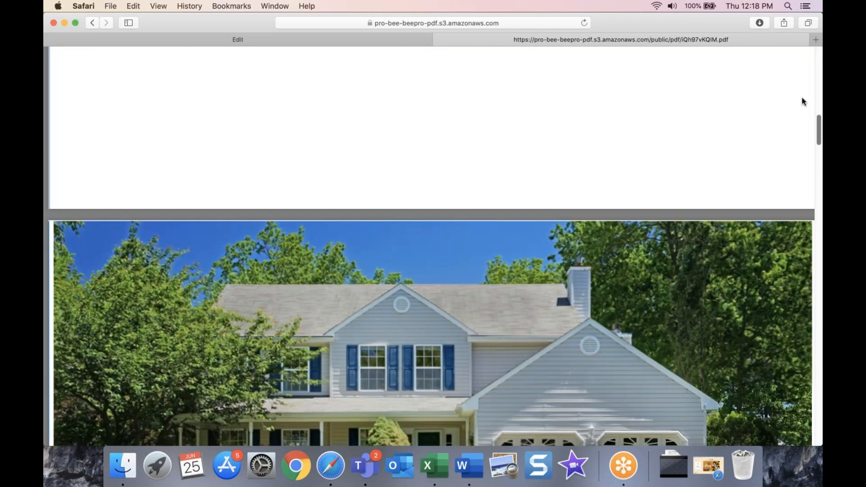
{"action": "left_click", "coordinate": [439, 40]}
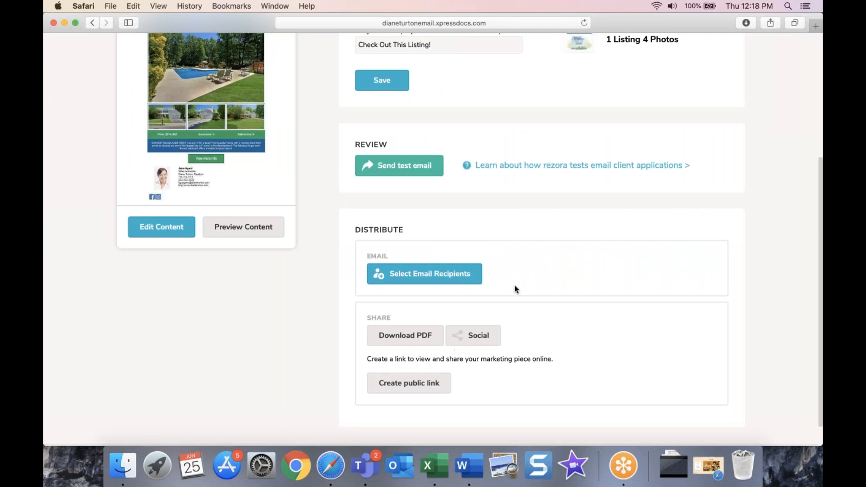
{"action": "scroll", "coordinate": [248, 298], "scroll_direction": "up", "scroll_amount": 3}
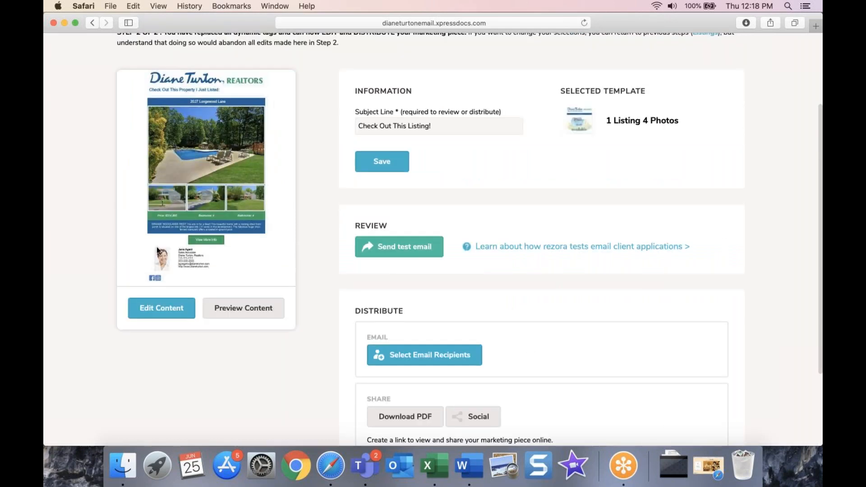
{"action": "scroll", "coordinate": [528, 302], "scroll_direction": "down", "scroll_amount": 4}
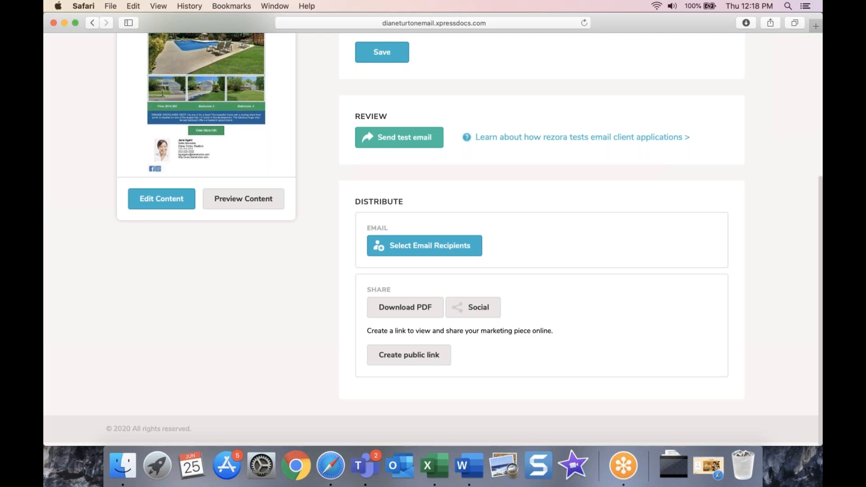
Step: Try the Social share with the pool photo as preview, close it, then open the public link
{"action": "left_click", "coordinate": [497, 315]}
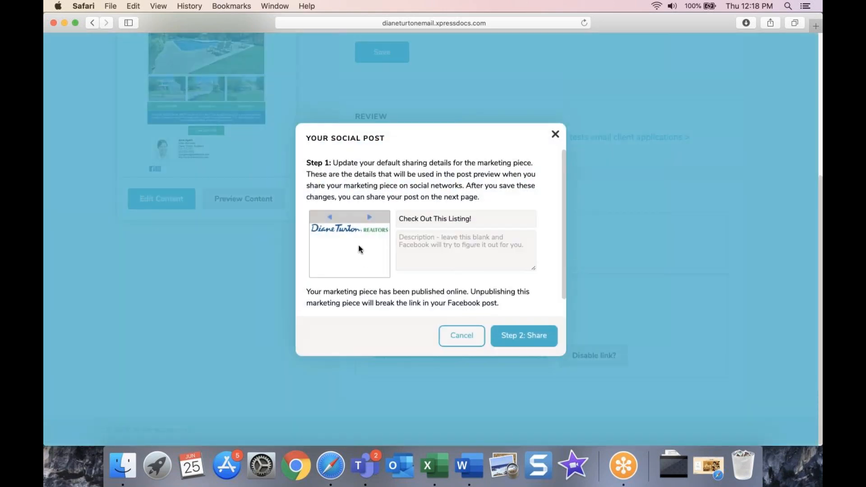
{"action": "left_click", "coordinate": [369, 218]}
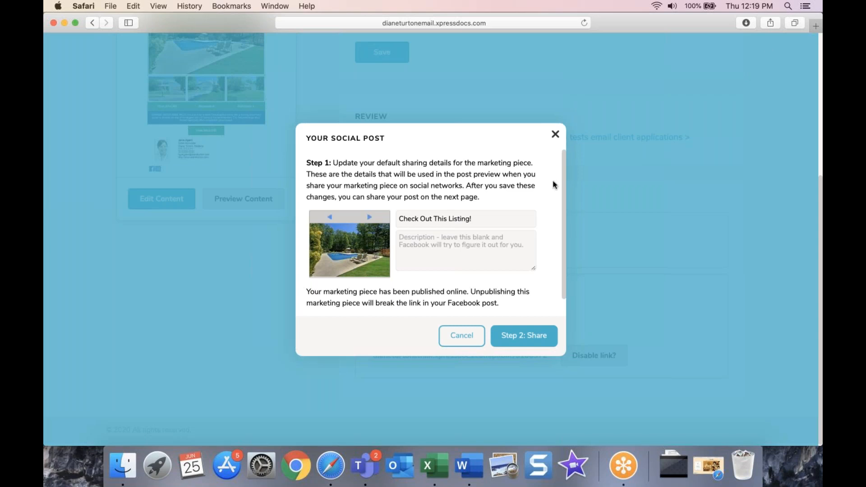
{"action": "left_click", "coordinate": [414, 242]}
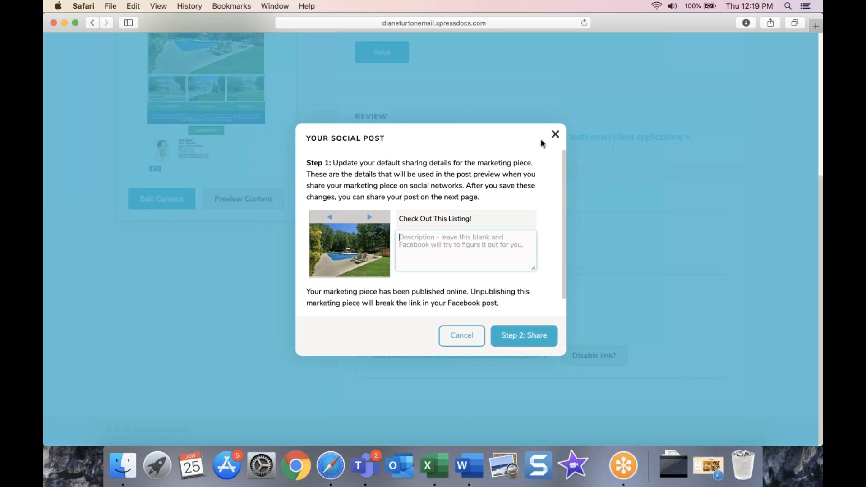
{"action": "left_click", "coordinate": [556, 136]}
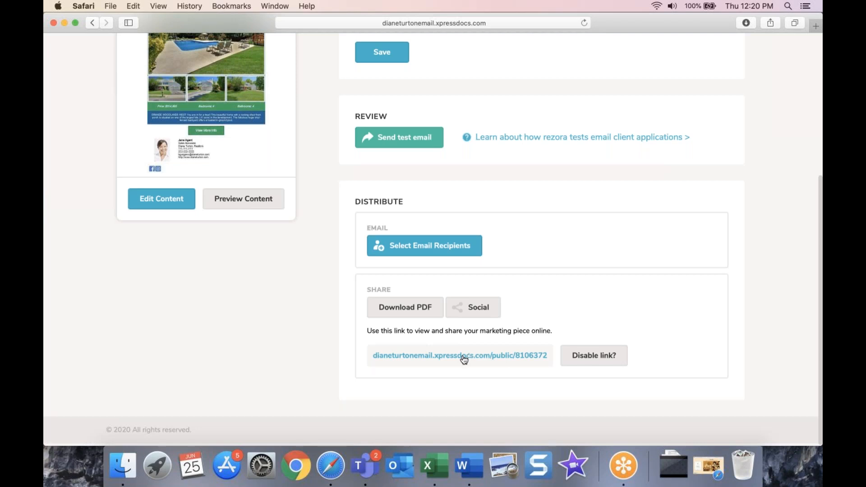
{"action": "left_click", "coordinate": [423, 357]}
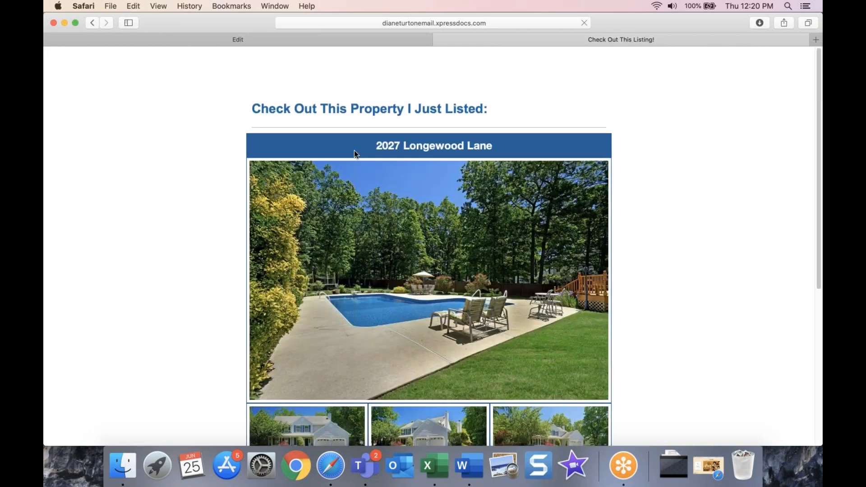
Step: Scroll through the public listing page and view its full web address
{"action": "scroll", "coordinate": [565, 310], "scroll_direction": "down", "scroll_amount": 5}
{"action": "scroll", "coordinate": [265, 229], "scroll_direction": "up", "scroll_amount": 5}
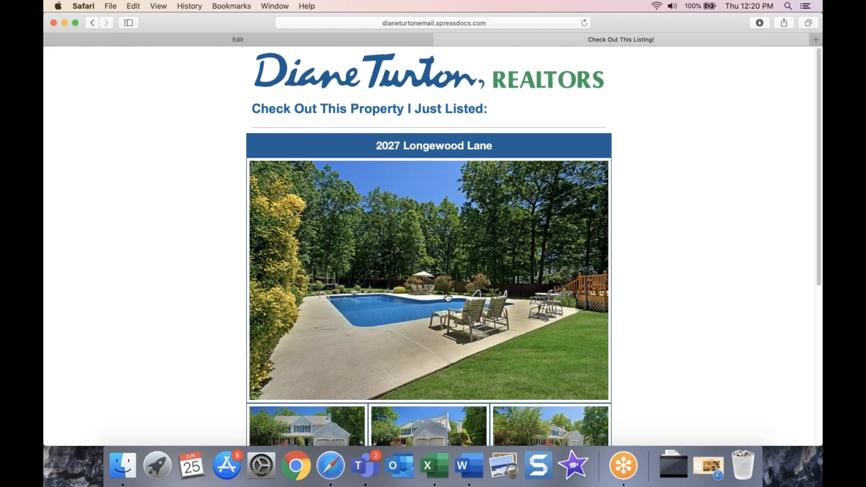
{"action": "scroll", "coordinate": [445, 280], "scroll_direction": "down", "scroll_amount": 3}
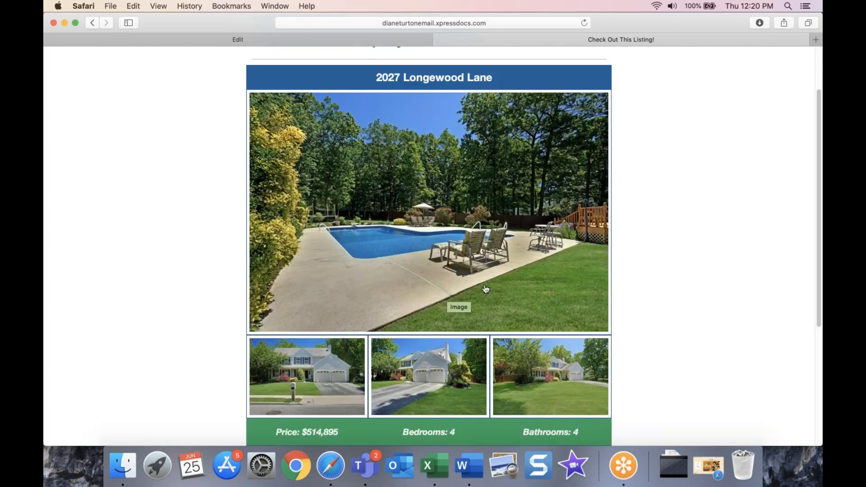
{"action": "scroll", "coordinate": [500, 337], "scroll_direction": "down", "scroll_amount": 5}
{"action": "scroll", "coordinate": [628, 329], "scroll_direction": "up", "scroll_amount": 2}
{"action": "scroll", "coordinate": [636, 328], "scroll_direction": "up", "scroll_amount": 4}
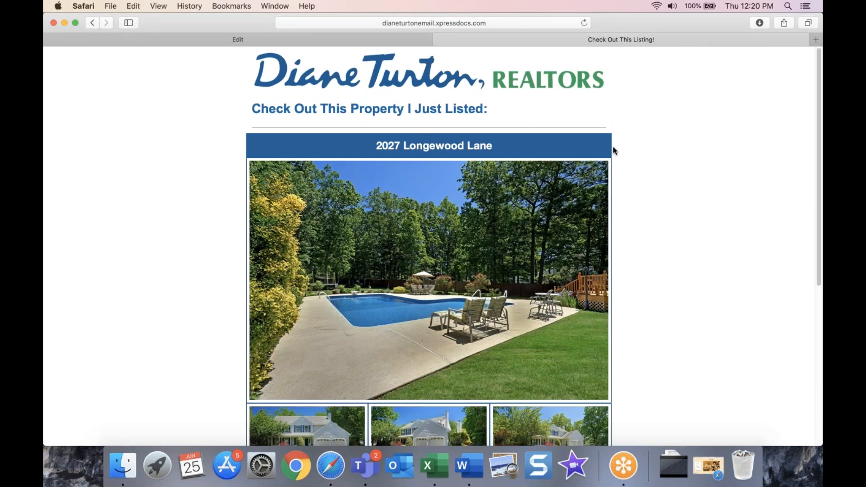
{"action": "scroll", "coordinate": [613, 151], "scroll_direction": "down", "scroll_amount": 5}
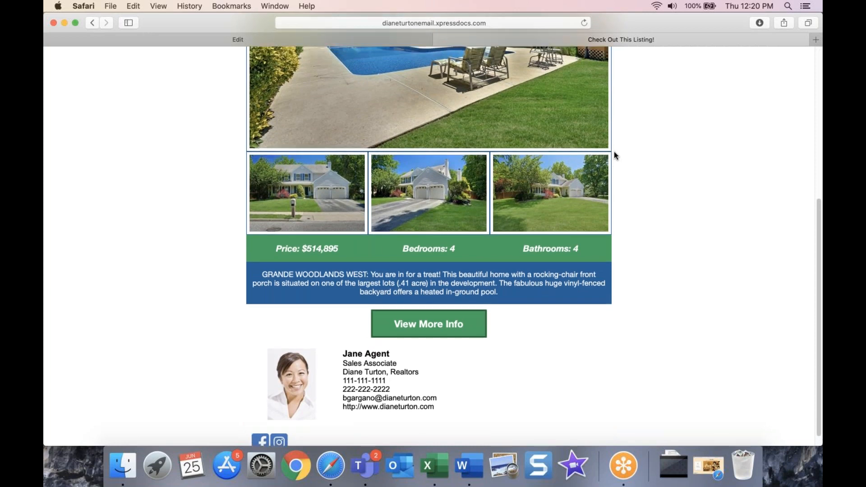
{"action": "scroll", "coordinate": [615, 155], "scroll_direction": "up", "scroll_amount": 3}
{"action": "scroll", "coordinate": [614, 151], "scroll_direction": "up", "scroll_amount": 4}
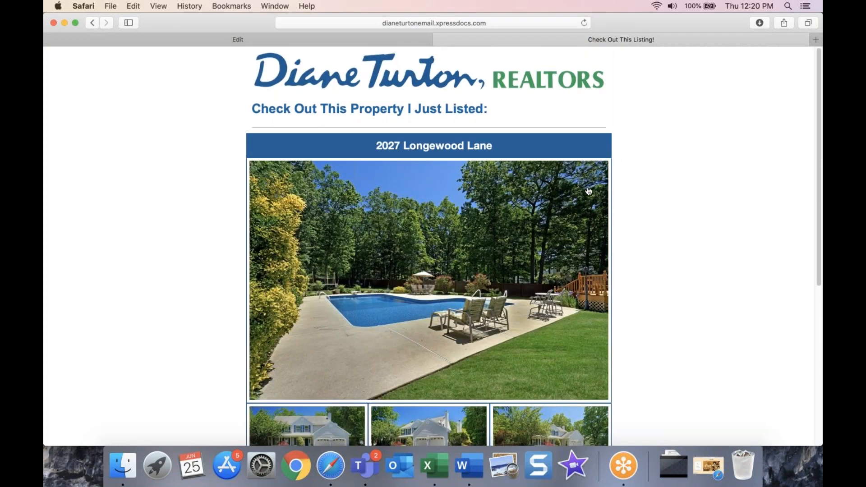
{"action": "key", "text": "super+l"}
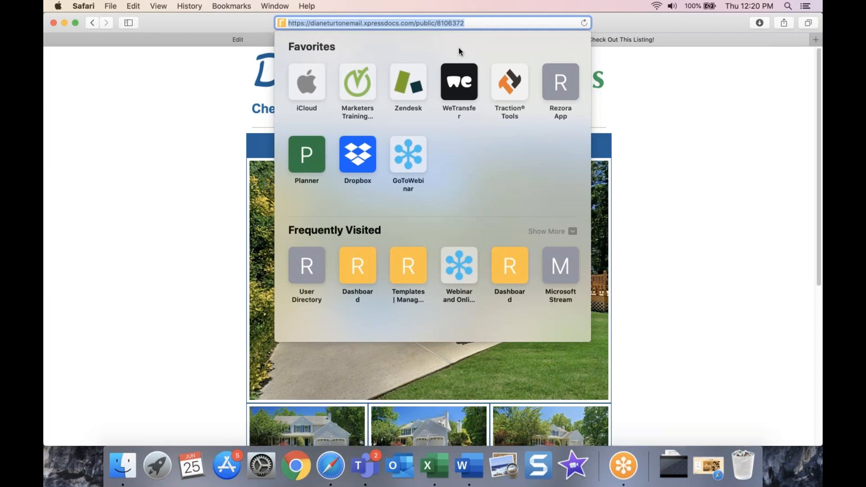
{"action": "left_click", "coordinate": [767, 179]}
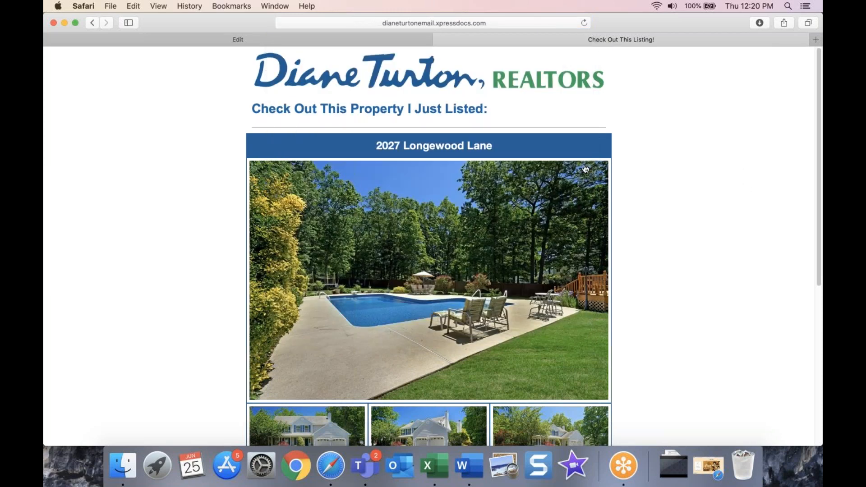
Step: Check the public page's address once more, then close the 'Check Out This Listing!' tab
{"action": "scroll", "coordinate": [527, 299], "scroll_direction": "down", "scroll_amount": 3}
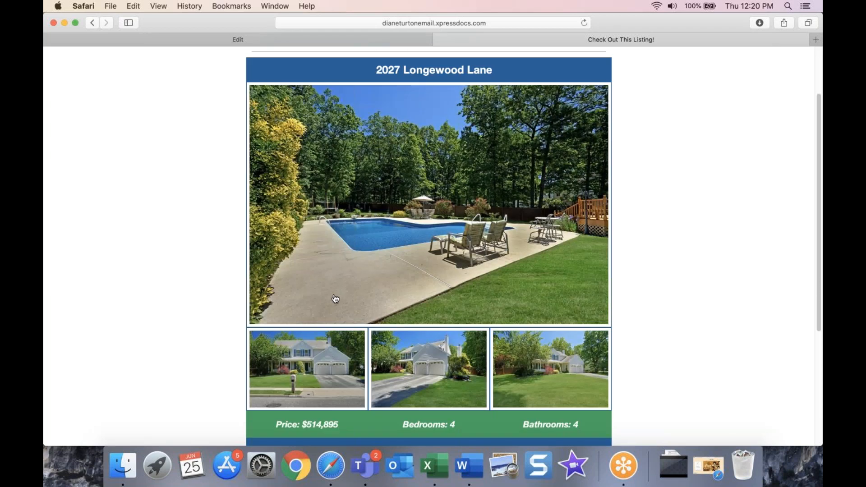
{"action": "scroll", "coordinate": [622, 314], "scroll_direction": "down", "scroll_amount": 5}
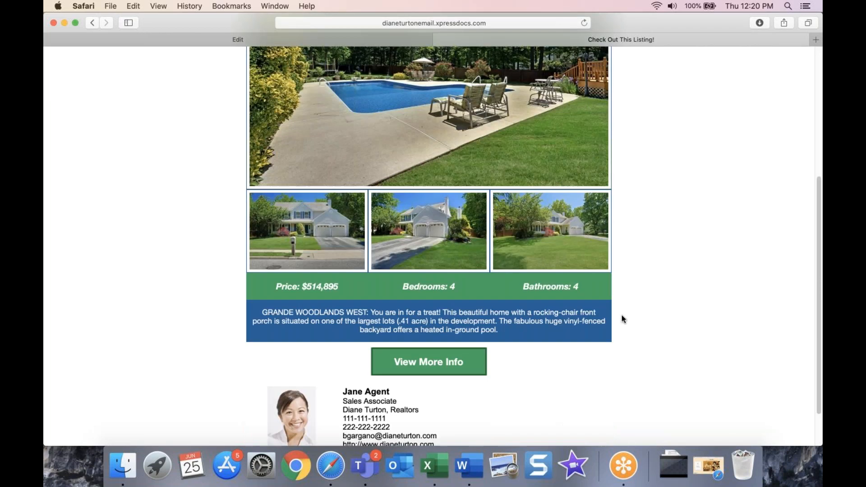
{"action": "scroll", "coordinate": [623, 315], "scroll_direction": "up", "scroll_amount": 8}
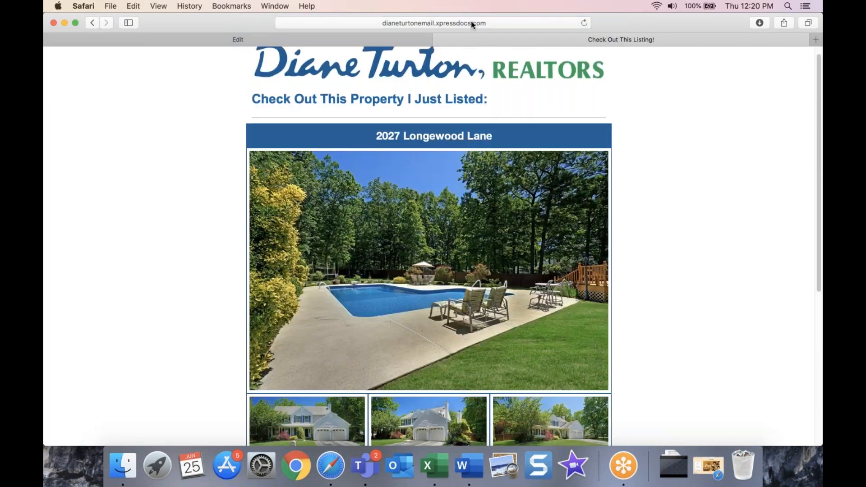
{"action": "left_click", "coordinate": [471, 21]}
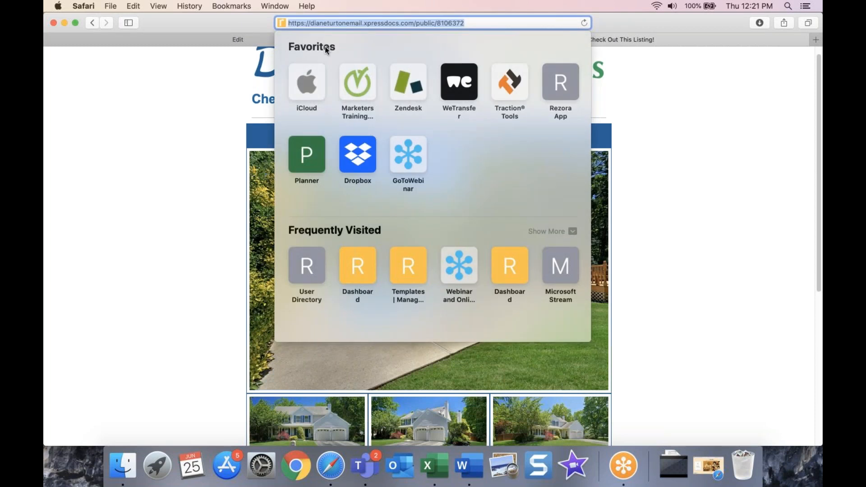
{"action": "left_click", "coordinate": [663, 105]}
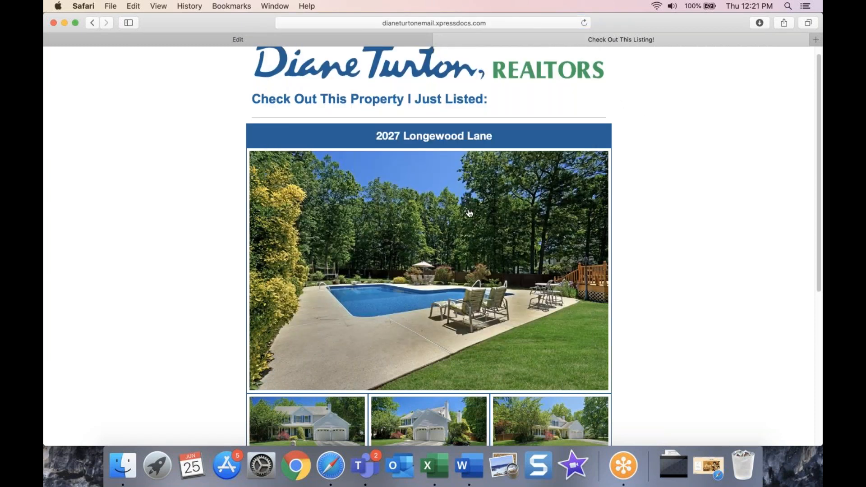
{"action": "scroll", "coordinate": [440, 58], "scroll_direction": "up", "scroll_amount": 1}
{"action": "key", "text": "super+w"}
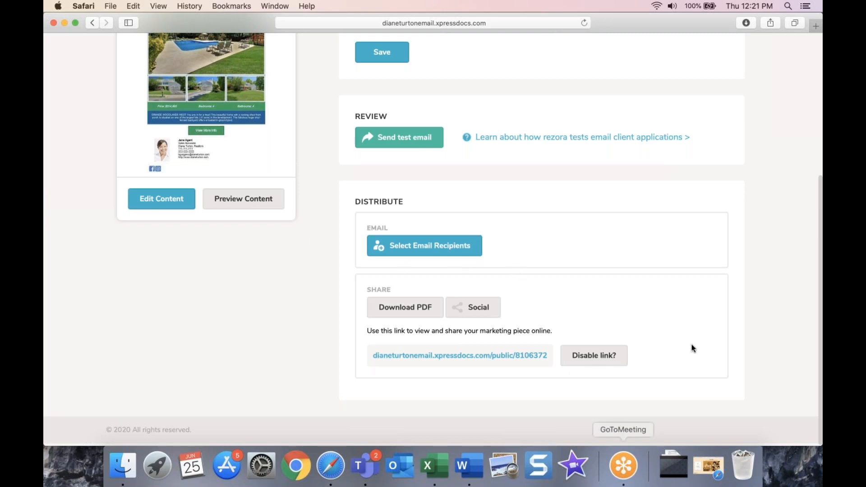
Step: Disable the public link and start a new marketing piece, cancelling the missing agent links warning
{"action": "left_click", "coordinate": [621, 356]}
{"action": "scroll", "coordinate": [291, 342], "scroll_direction": "up", "scroll_amount": 5}
{"action": "left_click", "coordinate": [214, 82]}
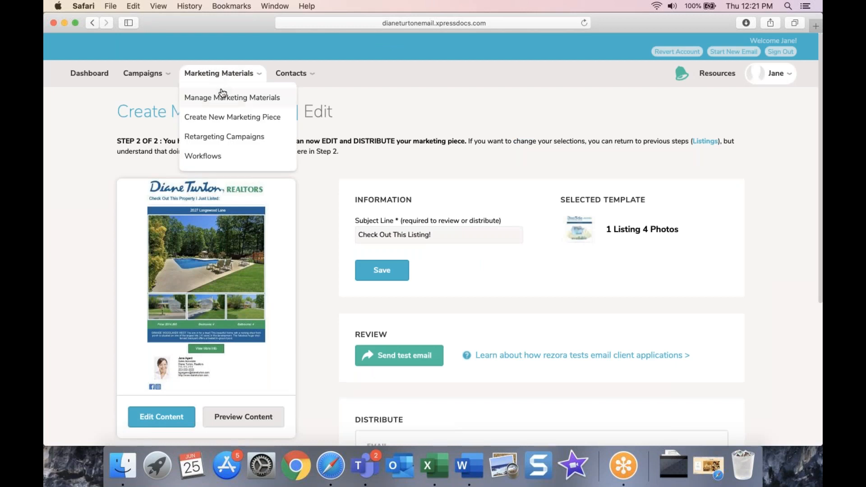
{"action": "left_click", "coordinate": [224, 117]}
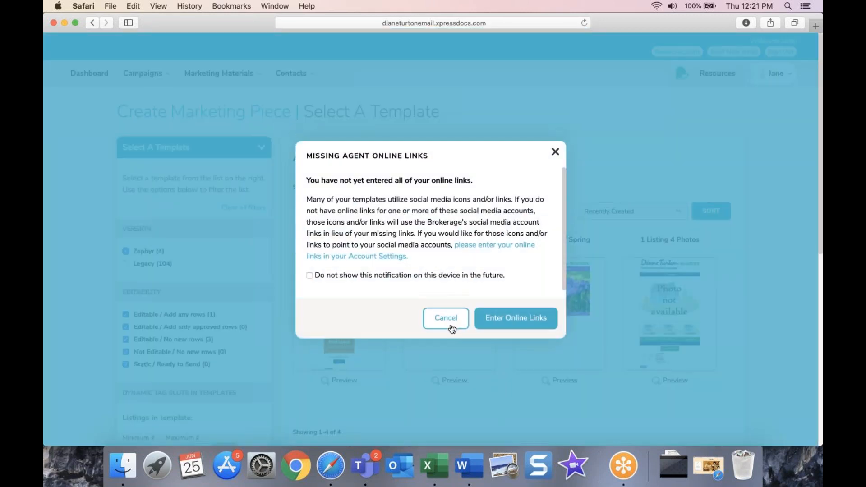
{"action": "left_click", "coordinate": [449, 317]}
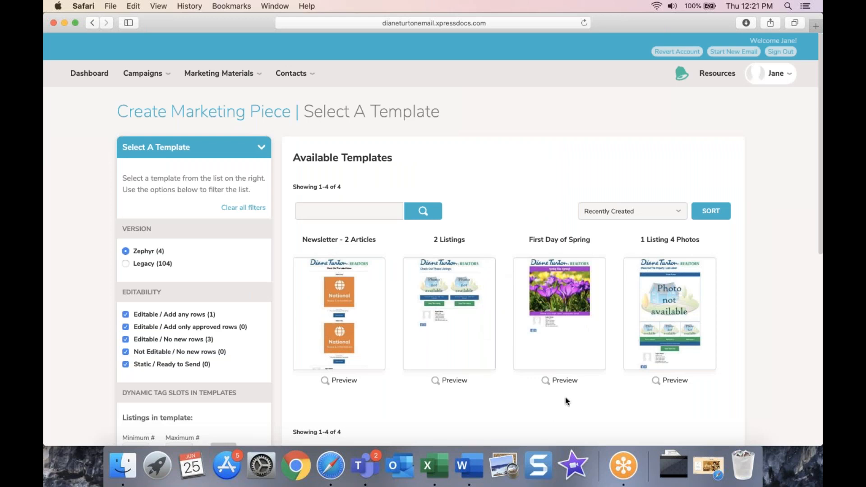
Step: Create a piece from the First Day of Spring template and open it in the editor
{"action": "mouse_move", "coordinate": [565, 397]}
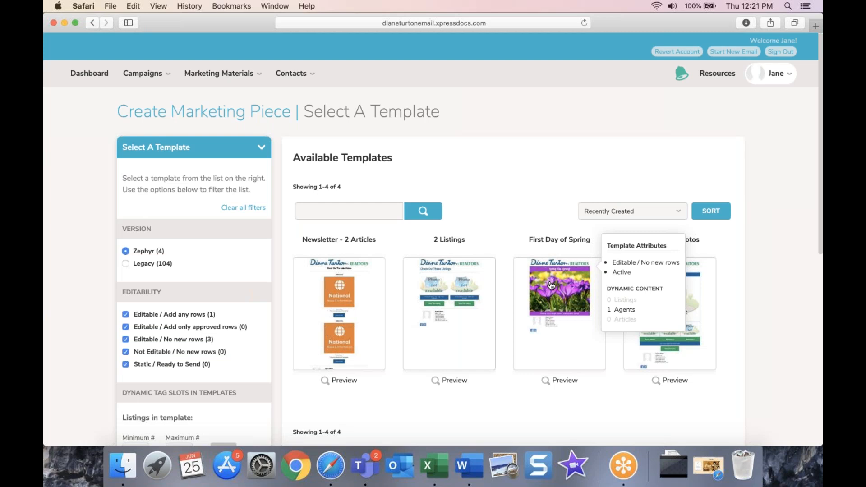
{"action": "left_click", "coordinate": [551, 285]}
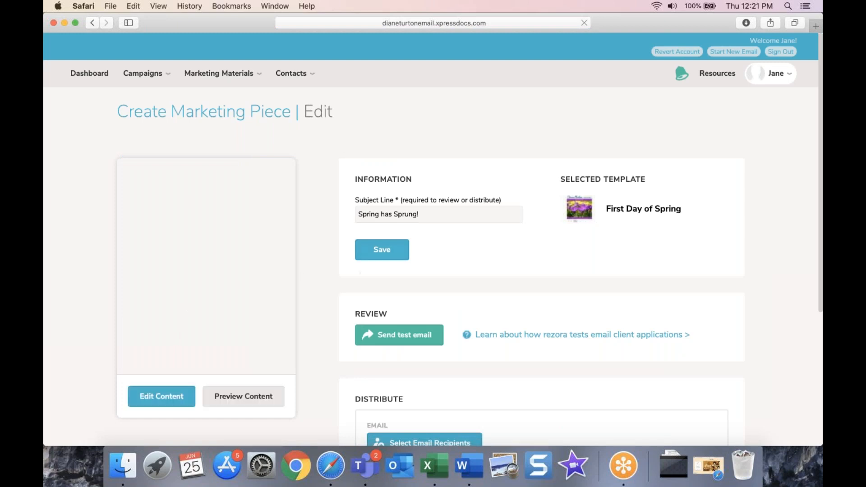
{"action": "left_click", "coordinate": [158, 396]}
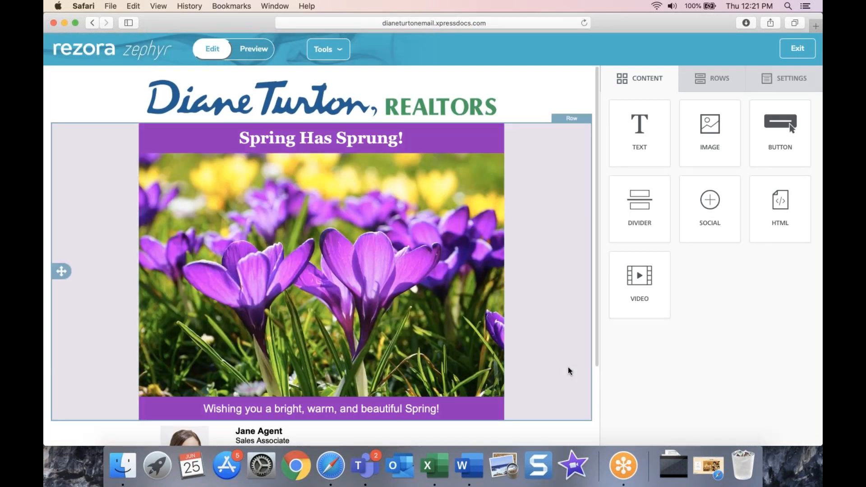
Step: Select the crocus photo and bring up the file manager to change the image
{"action": "scroll", "coordinate": [570, 370], "scroll_direction": "down", "scroll_amount": 3}
{"action": "left_click", "coordinate": [424, 266]}
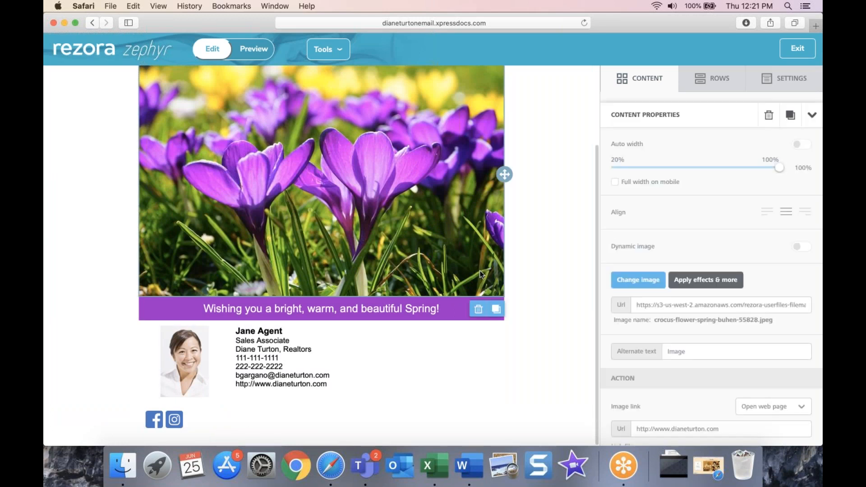
{"action": "scroll", "coordinate": [421, 267], "scroll_direction": "up", "scroll_amount": 3}
{"action": "left_click", "coordinate": [356, 126]}
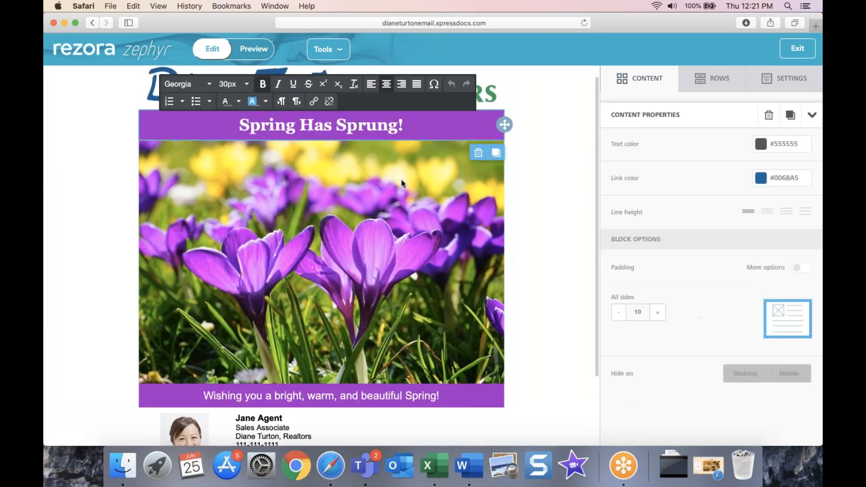
{"action": "left_click", "coordinate": [354, 250]}
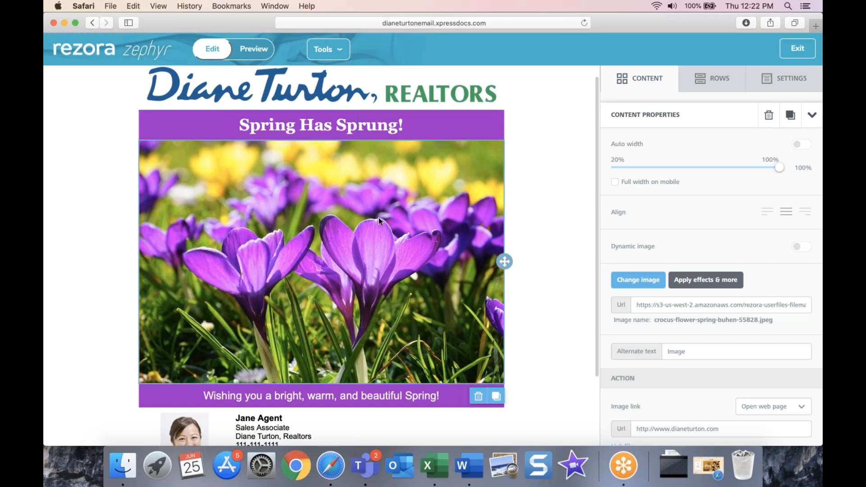
{"action": "left_click", "coordinate": [628, 280]}
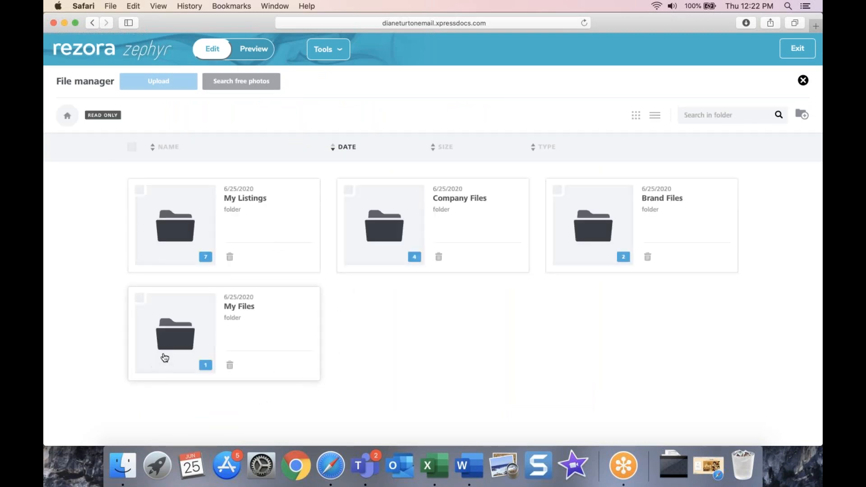
Step: Open the My Files folder, abandon an upload, and switch to the free stock photo search
{"action": "left_click", "coordinate": [175, 338]}
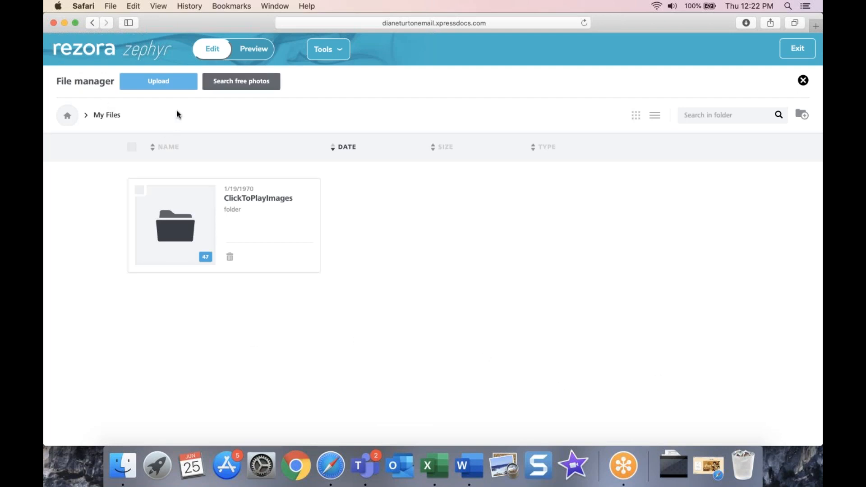
{"action": "left_click", "coordinate": [158, 82]}
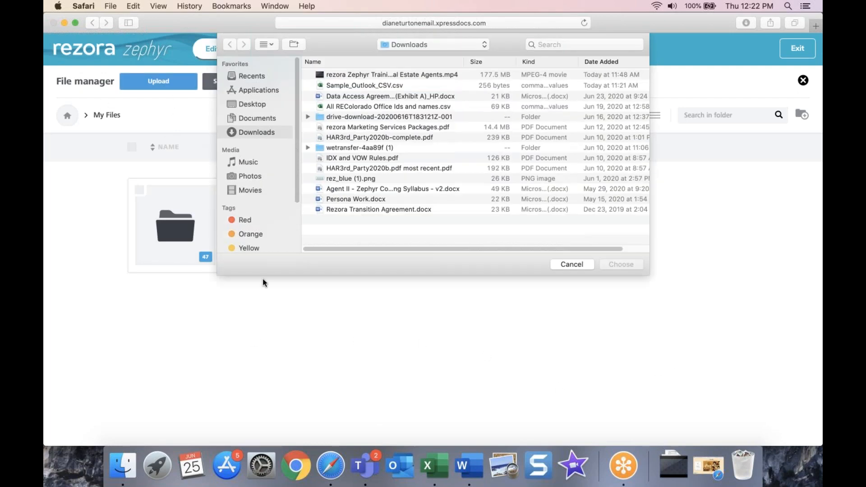
{"action": "left_click", "coordinate": [567, 266]}
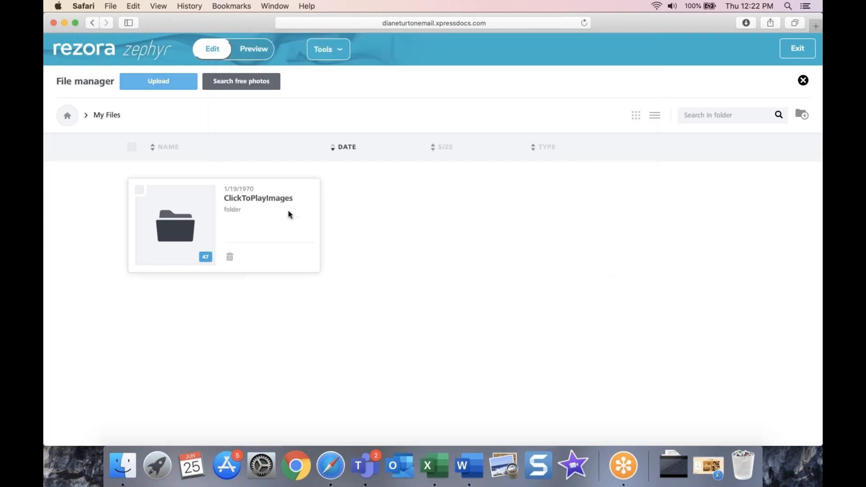
{"action": "left_click", "coordinate": [255, 89]}
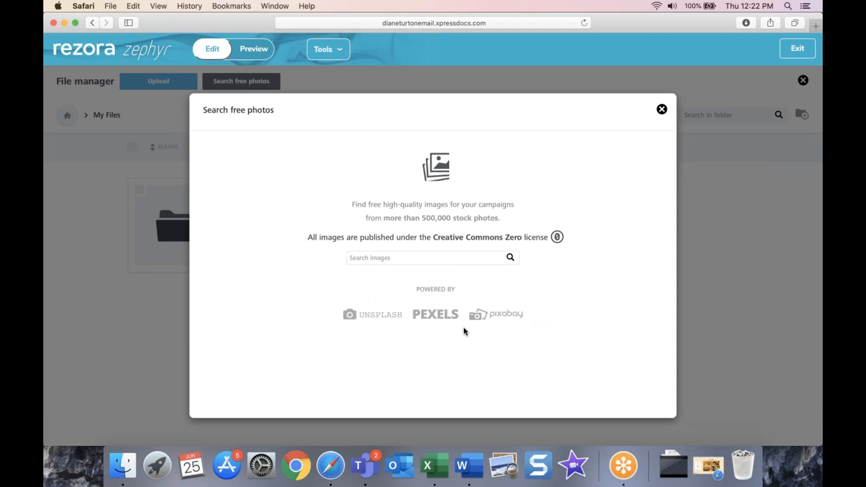
Step: Search the free stock images for 'summer'
{"action": "left_click", "coordinate": [402, 256]}
{"action": "type", "text": "summer"}
{"action": "key", "text": "Return"}
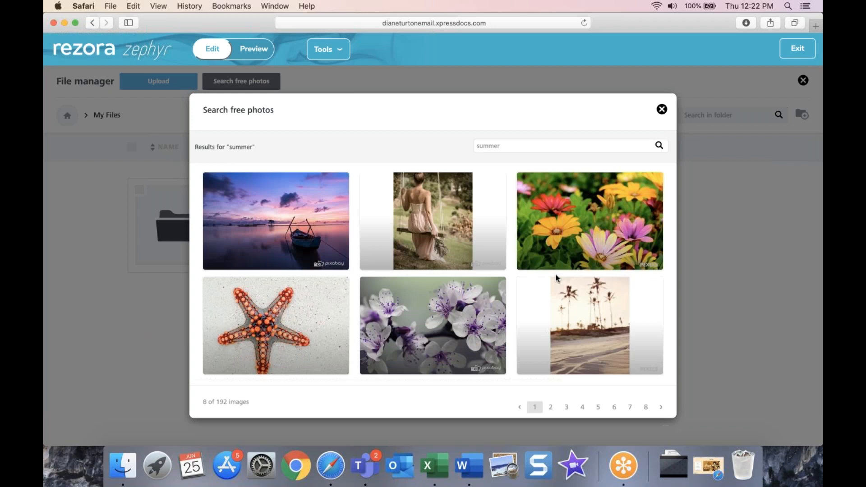
Step: On the second results page, import the sunflower-in-vase photo into My Files
{"action": "scroll", "coordinate": [458, 297], "scroll_direction": "down", "scroll_amount": 6}
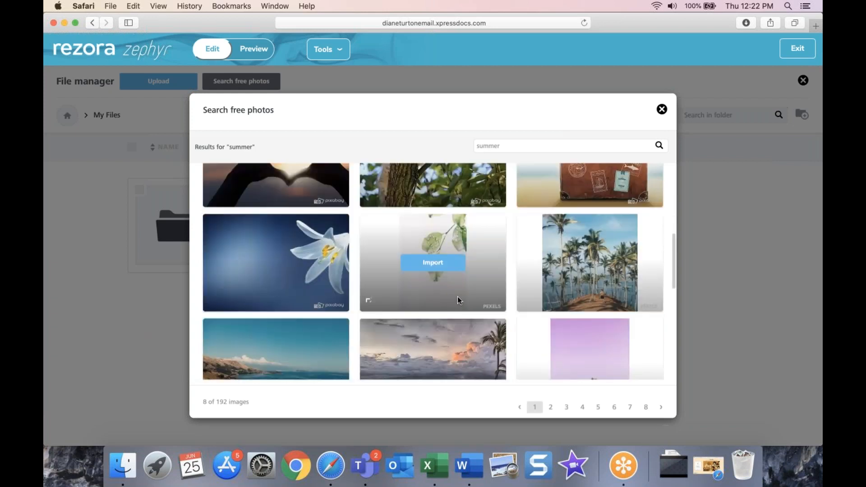
{"action": "scroll", "coordinate": [551, 296], "scroll_direction": "down", "scroll_amount": 5}
{"action": "left_click", "coordinate": [550, 406]}
{"action": "scroll", "coordinate": [342, 332], "scroll_direction": "down", "scroll_amount": 2}
{"action": "scroll", "coordinate": [343, 332], "scroll_direction": "down", "scroll_amount": 2}
{"action": "scroll", "coordinate": [505, 268], "scroll_direction": "up", "scroll_amount": 5}
{"action": "scroll", "coordinate": [560, 282], "scroll_direction": "up", "scroll_amount": 2}
{"action": "scroll", "coordinate": [566, 283], "scroll_direction": "down", "scroll_amount": 2}
{"action": "scroll", "coordinate": [566, 285], "scroll_direction": "up", "scroll_amount": 2}
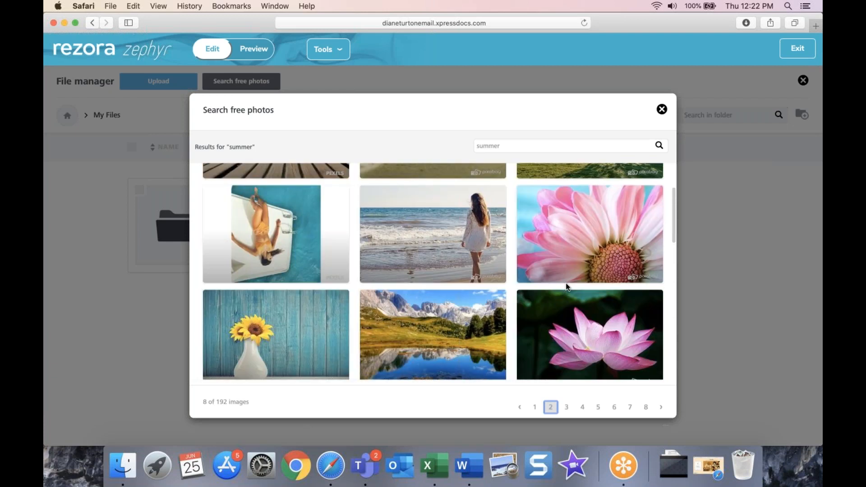
{"action": "scroll", "coordinate": [375, 292], "scroll_direction": "down", "scroll_amount": 1}
{"action": "mouse_move", "coordinate": [314, 315]}
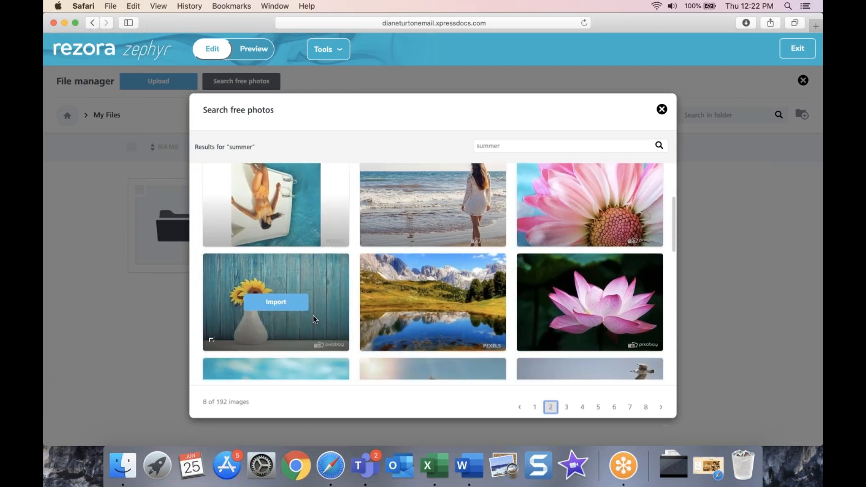
{"action": "left_click", "coordinate": [279, 307]}
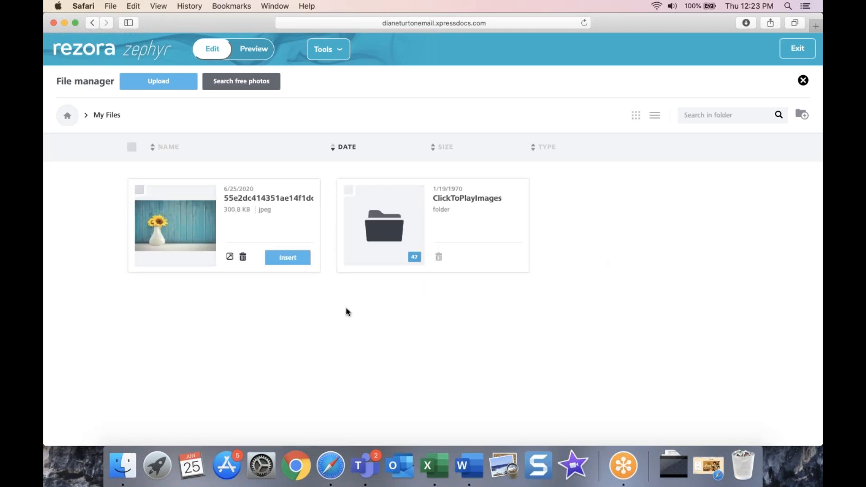
Step: Insert the sunflower jpeg into the spring email and review the image's file manager and stock search
{"action": "left_click", "coordinate": [297, 262]}
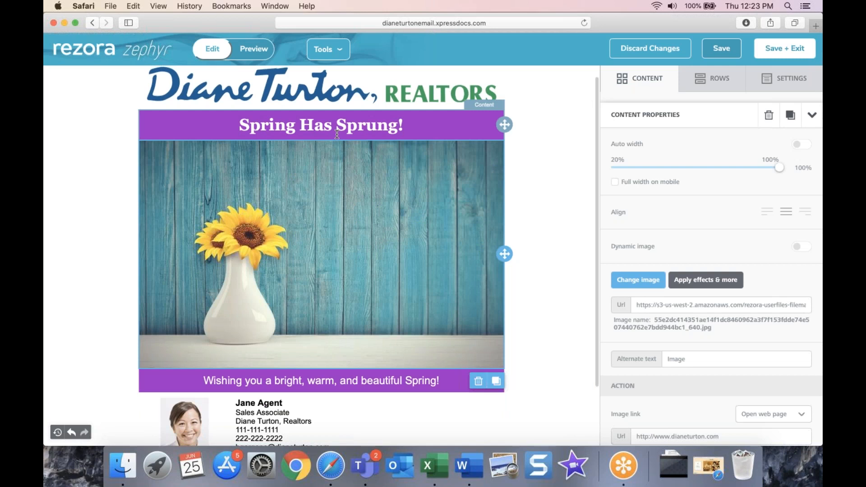
{"action": "left_click", "coordinate": [549, 163]}
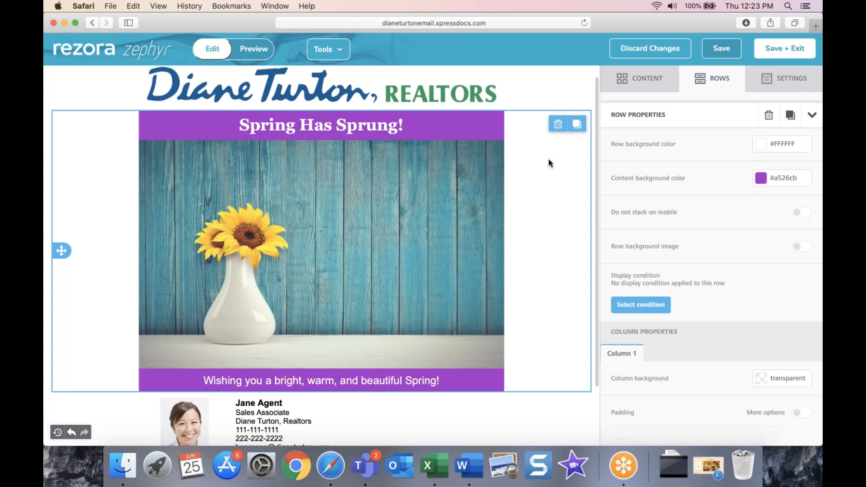
{"action": "left_click", "coordinate": [483, 189]}
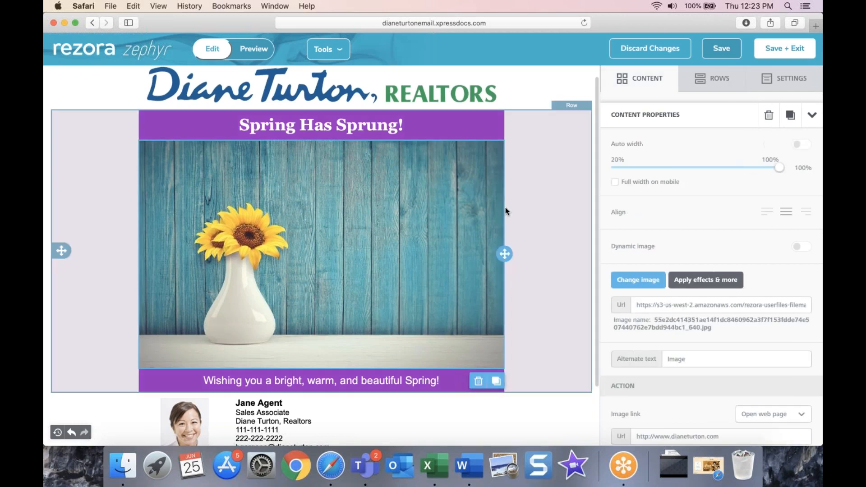
{"action": "left_click", "coordinate": [657, 278]}
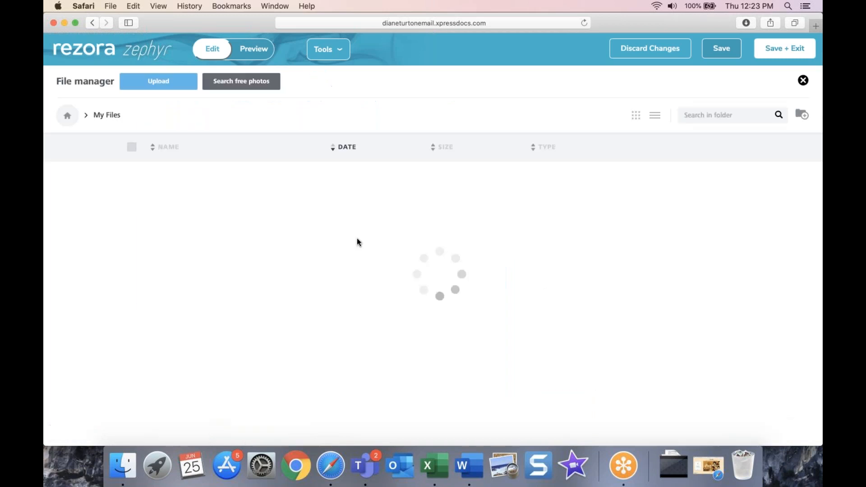
{"action": "left_click", "coordinate": [243, 85]}
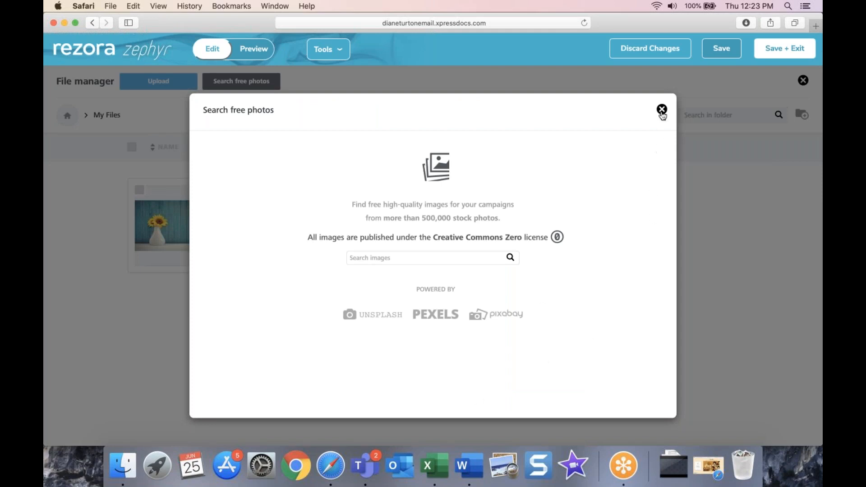
{"action": "left_click", "coordinate": [662, 111]}
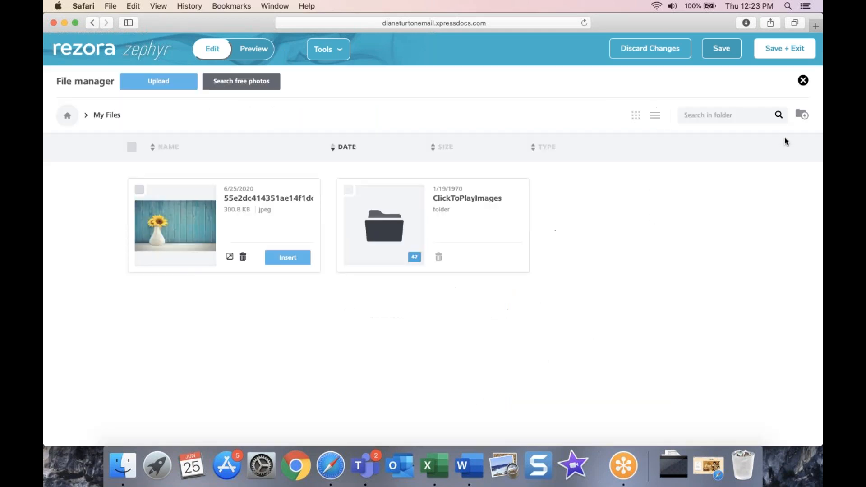
{"action": "left_click", "coordinate": [803, 80]}
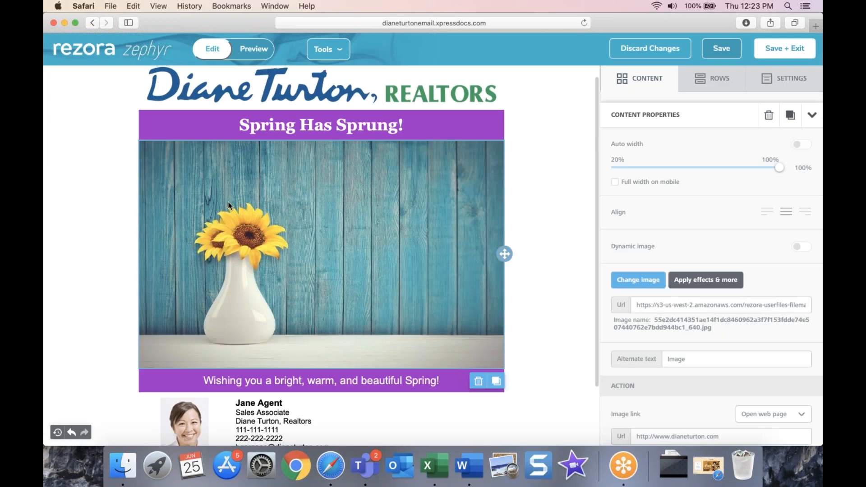
Step: Inspect the sunflower image's options and its row, then exit the editor discarding changes
{"action": "right_click", "coordinate": [229, 202]}
{"action": "left_click", "coordinate": [637, 226]}
{"action": "left_click", "coordinate": [394, 266]}
{"action": "left_click", "coordinate": [403, 264]}
{"action": "scroll", "coordinate": [415, 297], "scroll_direction": "down", "scroll_amount": 2}
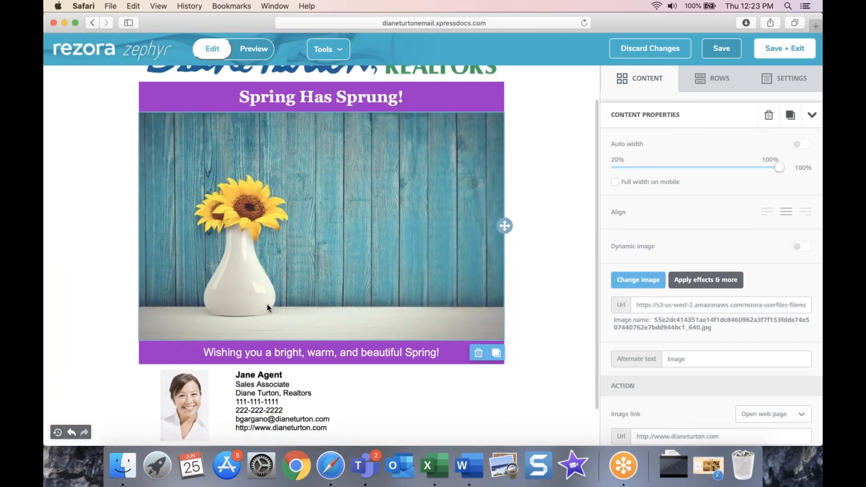
{"action": "left_click", "coordinate": [532, 240]}
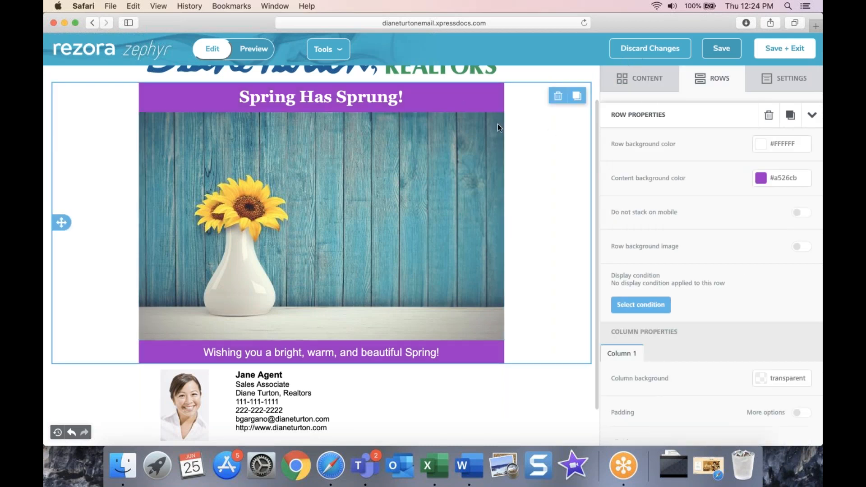
{"action": "left_click", "coordinate": [637, 60]}
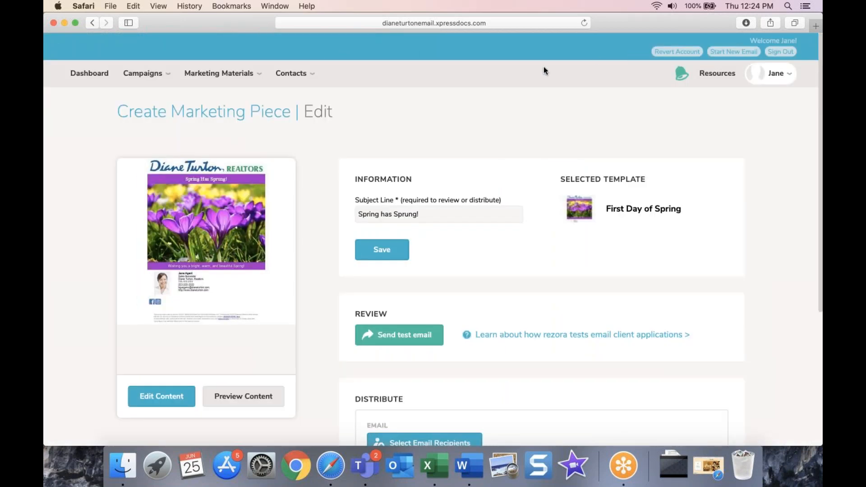
Step: Create a new marketing piece and dismiss the missing agent links notice
{"action": "left_click", "coordinate": [213, 82]}
{"action": "left_click", "coordinate": [214, 116]}
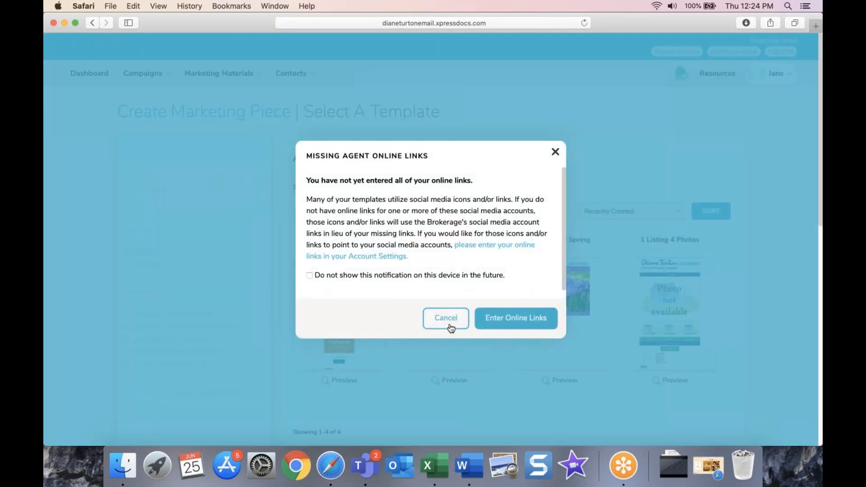
{"action": "left_click", "coordinate": [446, 318]}
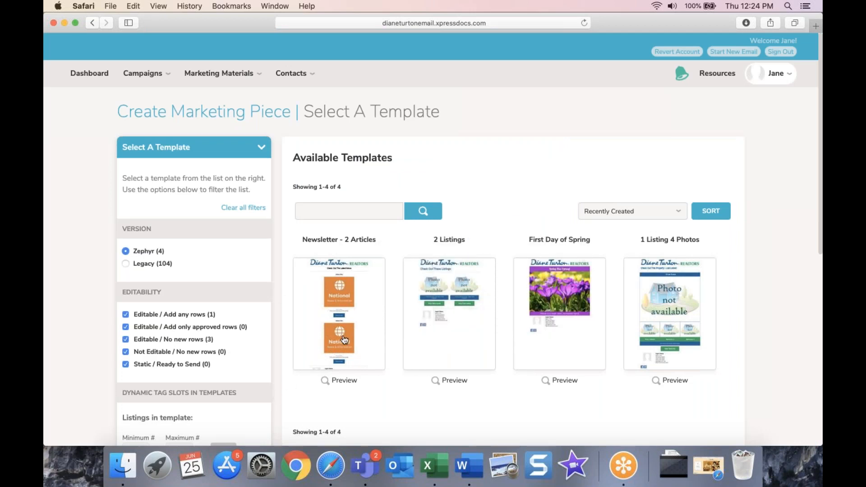
Step: Check the Newsletter - 2 Articles template's attributes and choose it
{"action": "mouse_move", "coordinate": [364, 361]}
{"action": "mouse_move", "coordinate": [336, 346]}
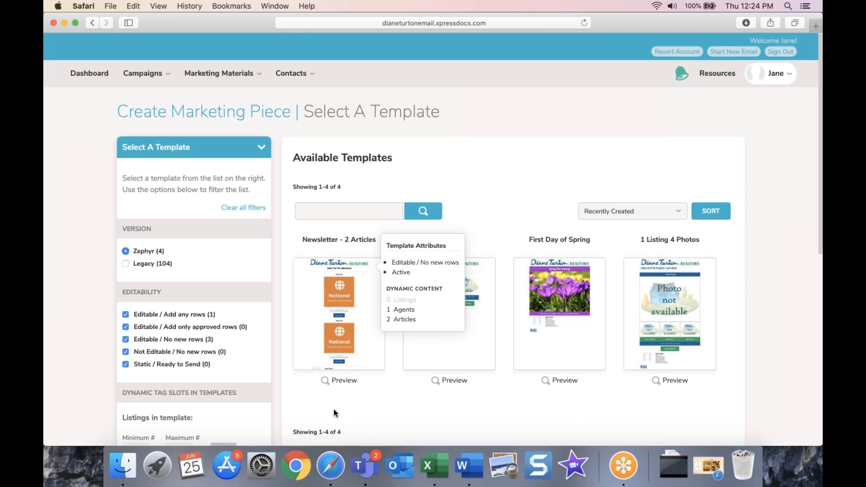
{"action": "left_click", "coordinate": [337, 328]}
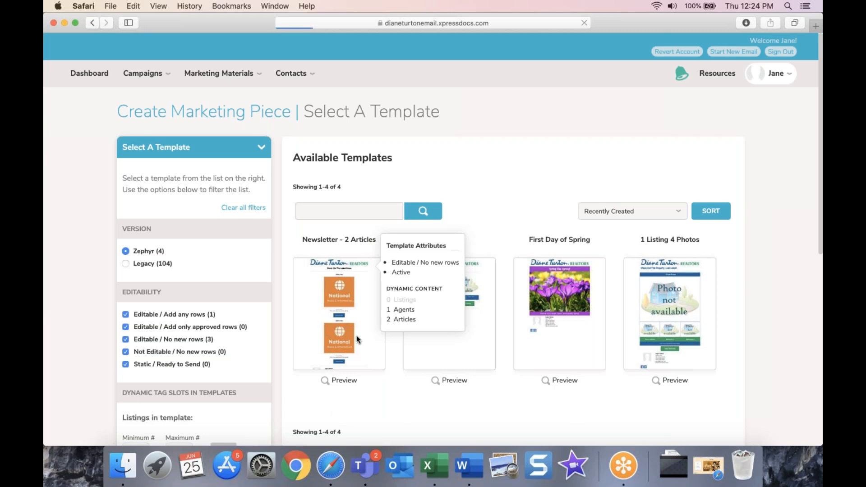
Step: Compare the National, Local and Custom article types and their sources, settling on National
{"action": "scroll", "coordinate": [413, 386], "scroll_direction": "down", "scroll_amount": 1}
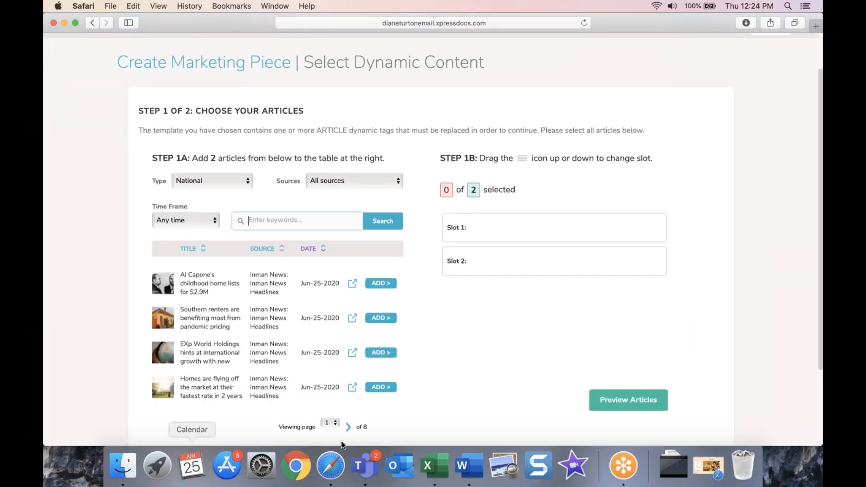
{"action": "scroll", "coordinate": [519, 373], "scroll_direction": "down", "scroll_amount": 2}
{"action": "scroll", "coordinate": [519, 372], "scroll_direction": "down", "scroll_amount": 2}
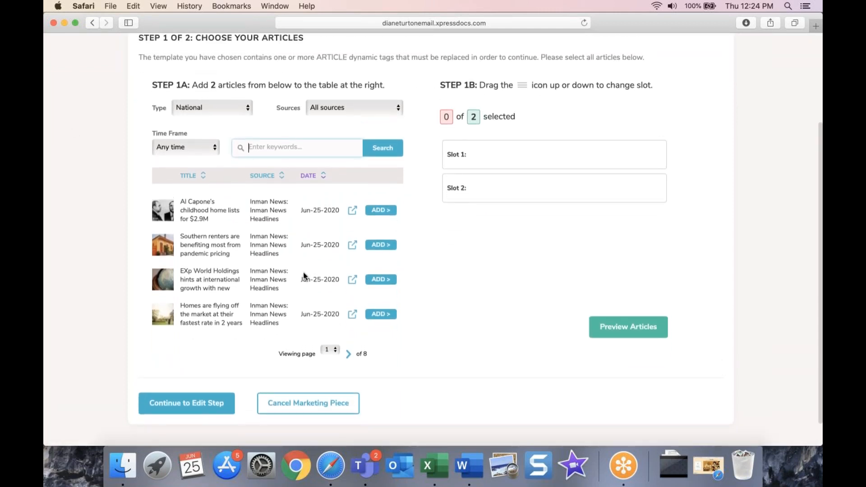
{"action": "scroll", "coordinate": [322, 285], "scroll_direction": "up", "scroll_amount": 1}
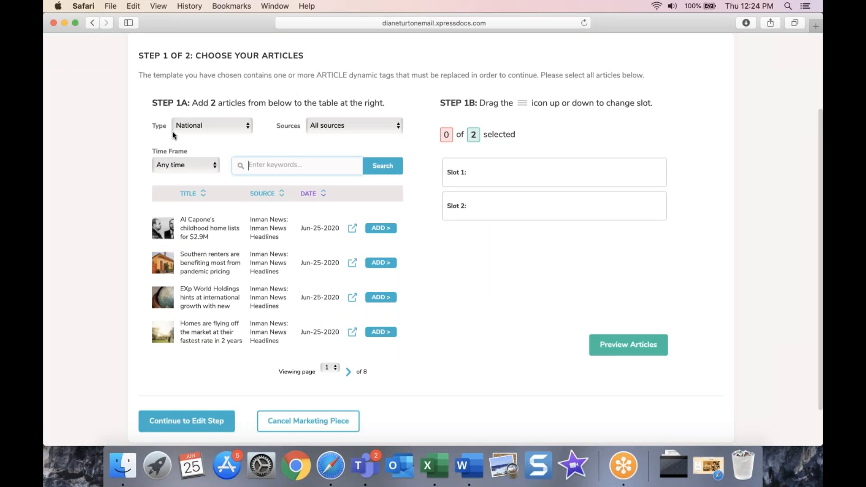
{"action": "left_click", "coordinate": [218, 130]}
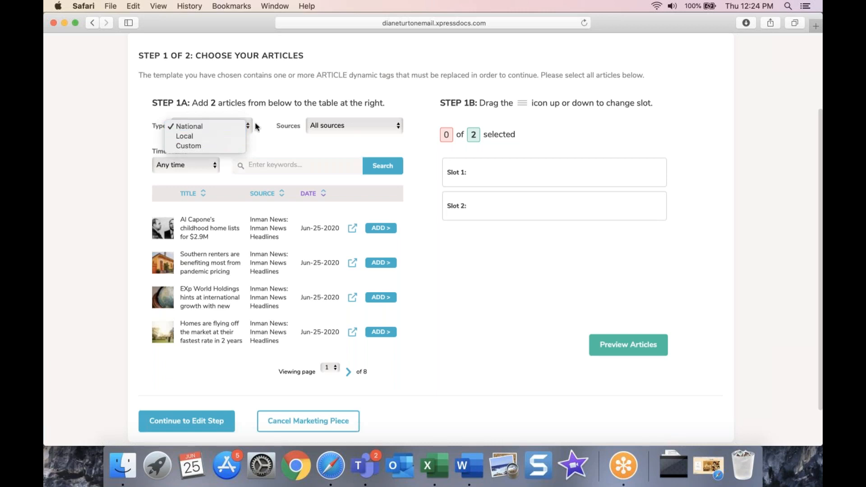
{"action": "left_click", "coordinate": [255, 126]}
{"action": "left_click", "coordinate": [366, 127]}
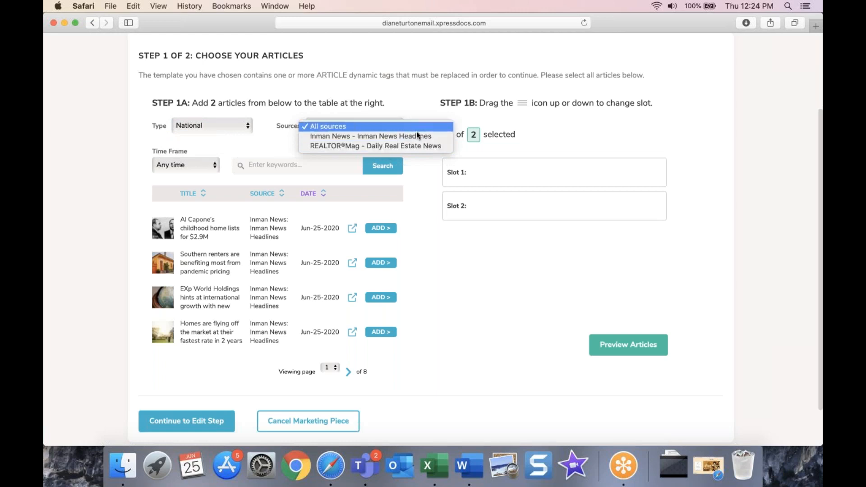
{"action": "left_click", "coordinate": [202, 126]}
{"action": "left_click", "coordinate": [202, 126]}
{"action": "left_click", "coordinate": [203, 136]}
{"action": "left_click", "coordinate": [355, 126]}
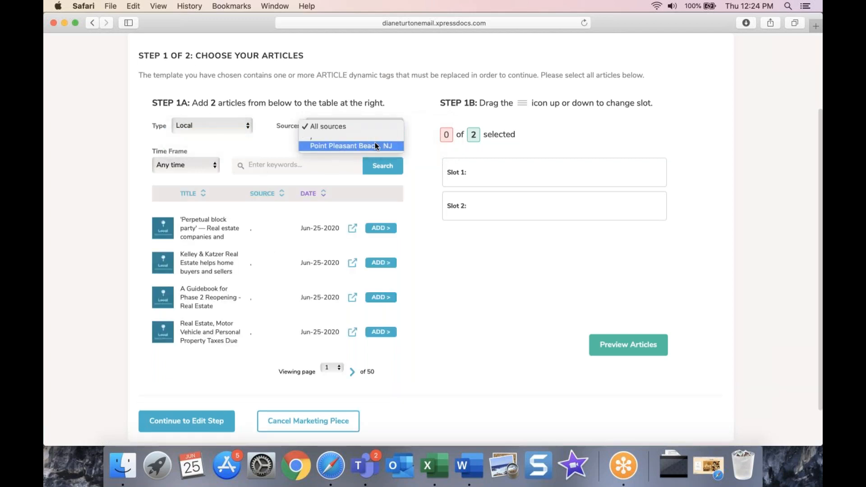
{"action": "left_click", "coordinate": [205, 128]}
{"action": "left_click", "coordinate": [205, 128]}
{"action": "left_click", "coordinate": [215, 137]}
{"action": "left_click", "coordinate": [355, 126]}
{"action": "left_click", "coordinate": [353, 126]}
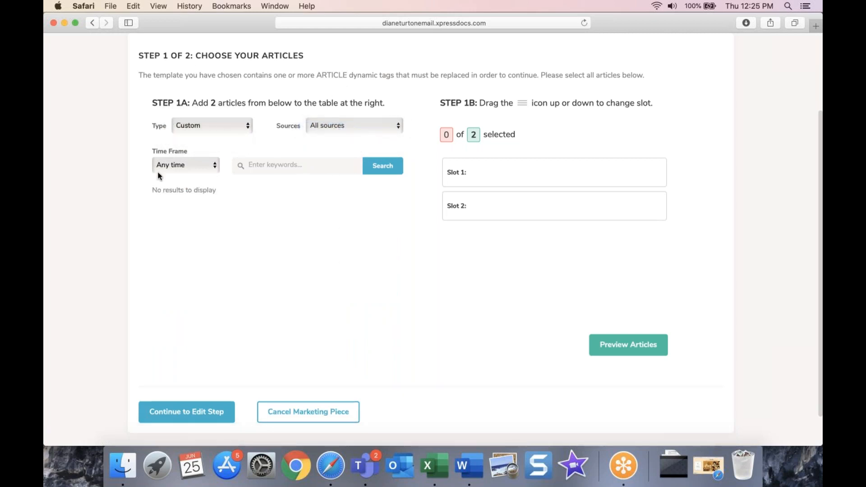
{"action": "scroll", "coordinate": [349, 128], "scroll_direction": "up", "scroll_amount": 1}
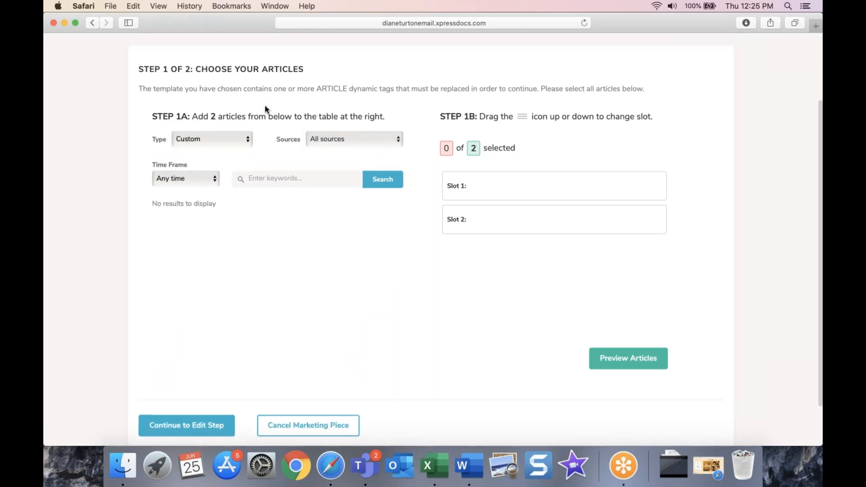
{"action": "left_click", "coordinate": [227, 139]}
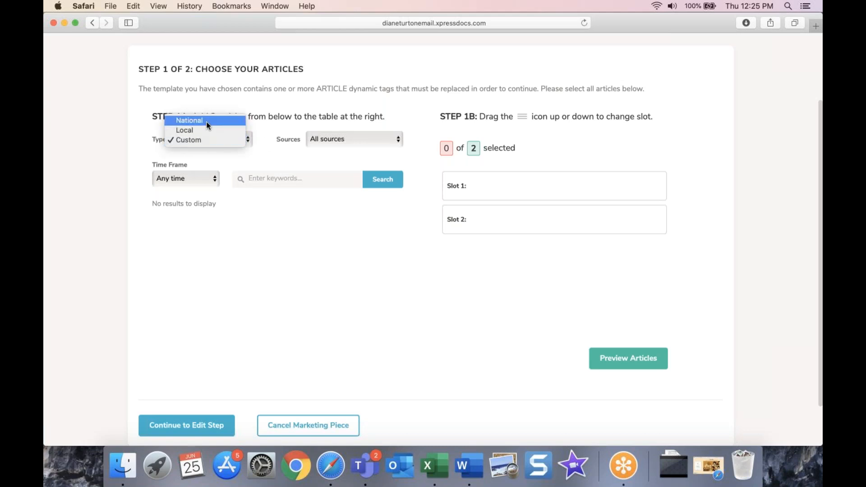
{"action": "left_click", "coordinate": [212, 122]}
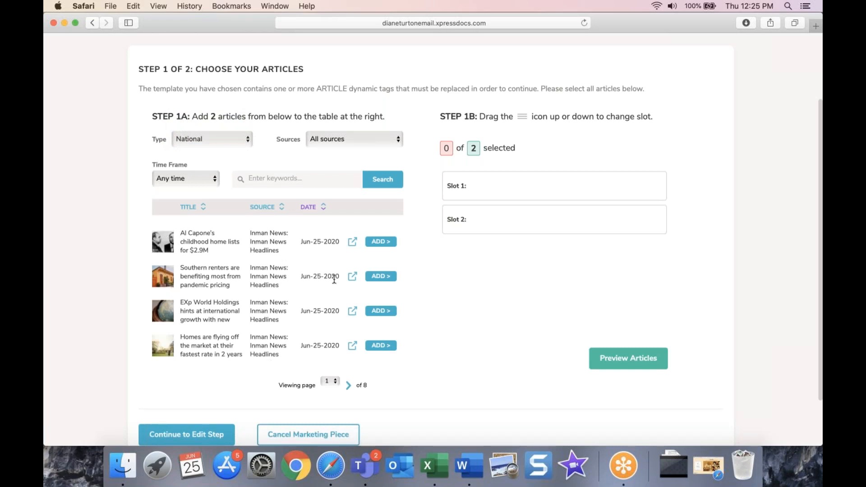
{"action": "left_click", "coordinate": [341, 140]}
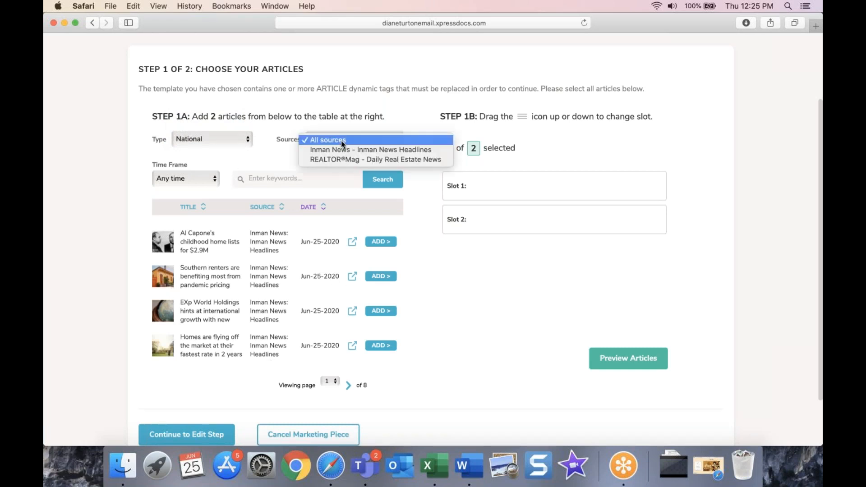
{"action": "left_click", "coordinate": [221, 199]}
Step: Limit articles to the past week and add the Al Capone and Southern renters stories
{"action": "left_click", "coordinate": [192, 180]}
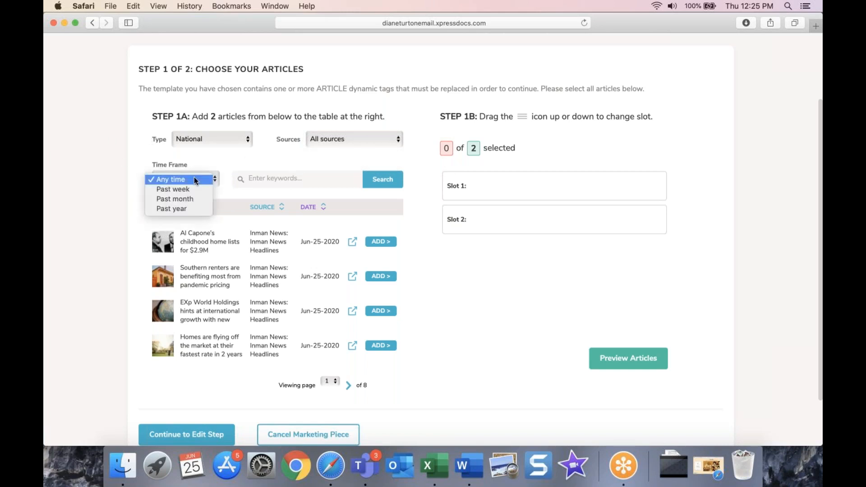
{"action": "left_click", "coordinate": [191, 190]}
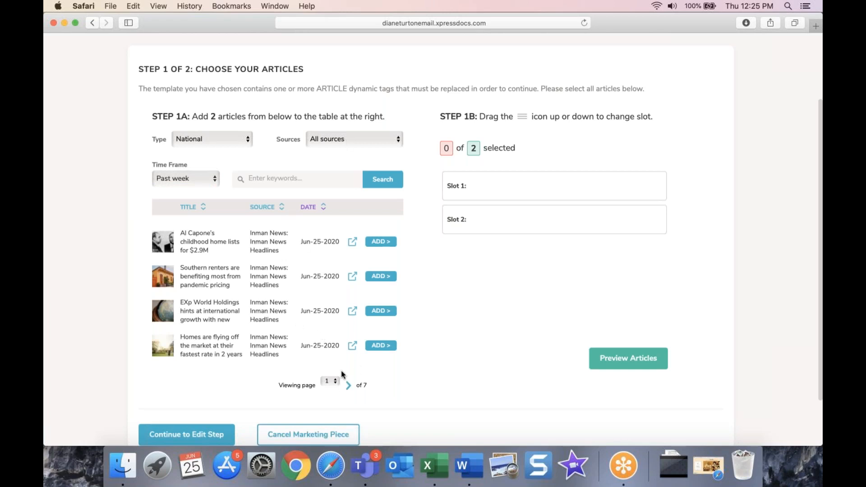
{"action": "left_click", "coordinate": [292, 182]}
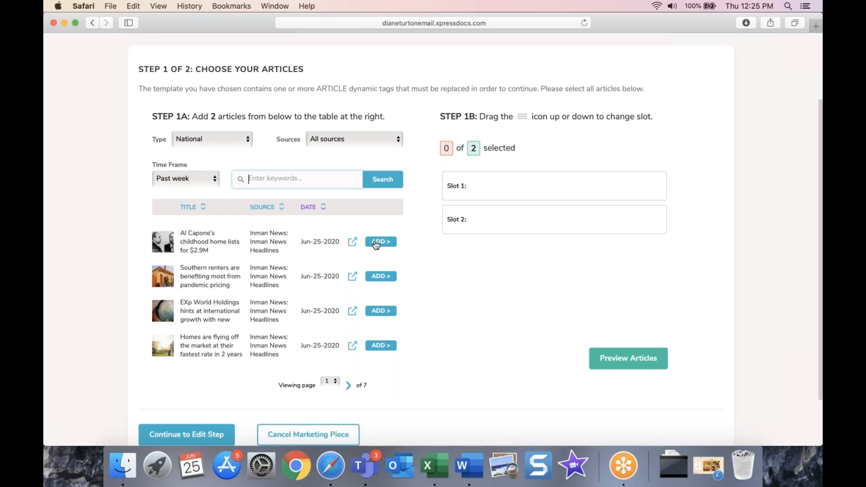
{"action": "left_click", "coordinate": [375, 244]}
{"action": "left_click", "coordinate": [383, 277]}
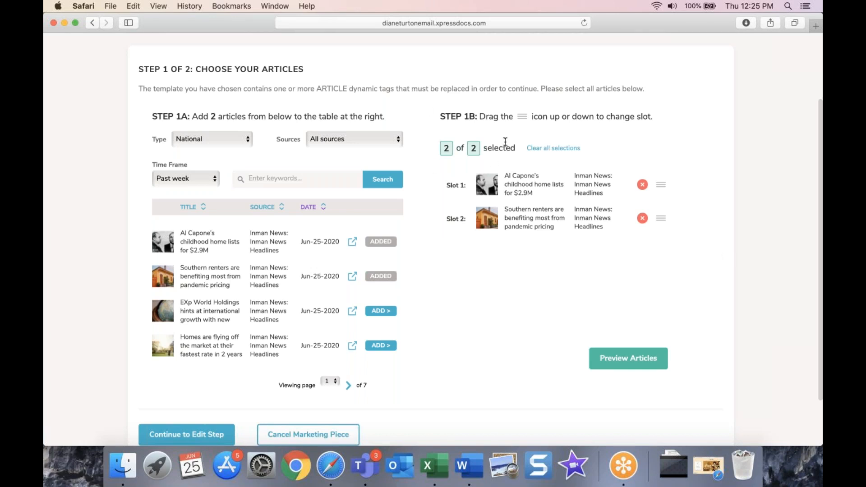
Step: Preview the newsletter with both articles, then close the preview
{"action": "left_click", "coordinate": [630, 365]}
{"action": "scroll", "coordinate": [590, 317], "scroll_direction": "down", "scroll_amount": 5}
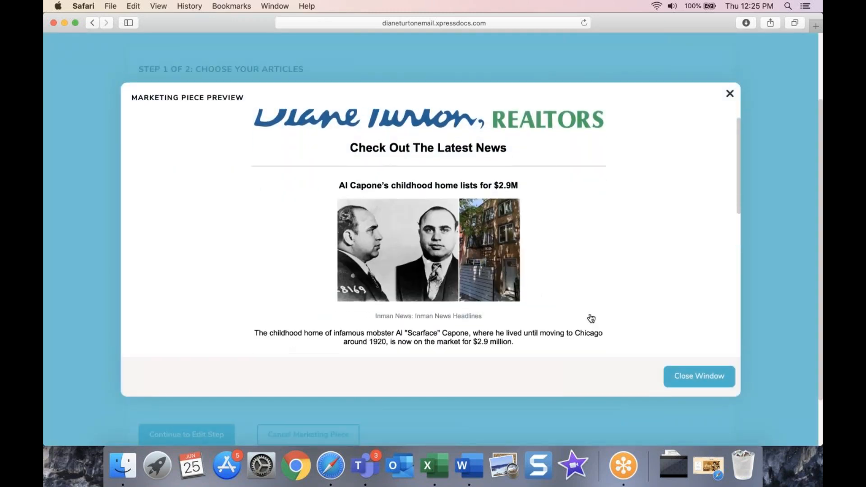
{"action": "scroll", "coordinate": [430, 225], "scroll_direction": "down", "scroll_amount": 3}
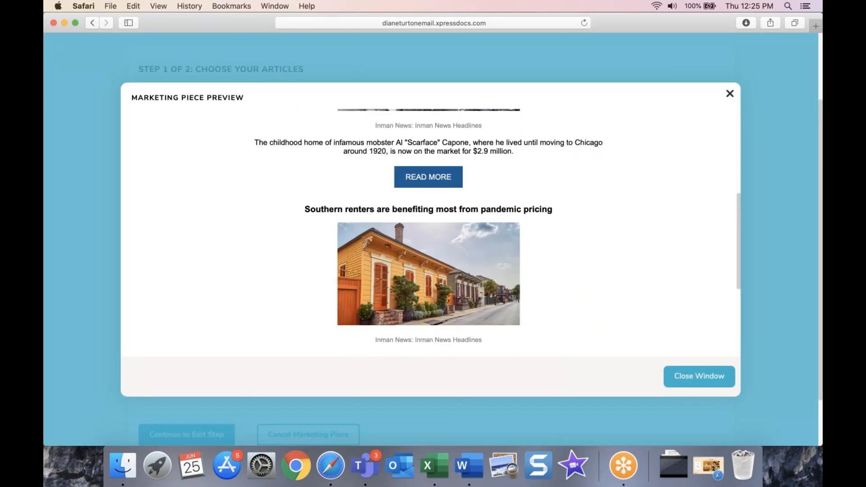
{"action": "scroll", "coordinate": [569, 161], "scroll_direction": "down", "scroll_amount": 3}
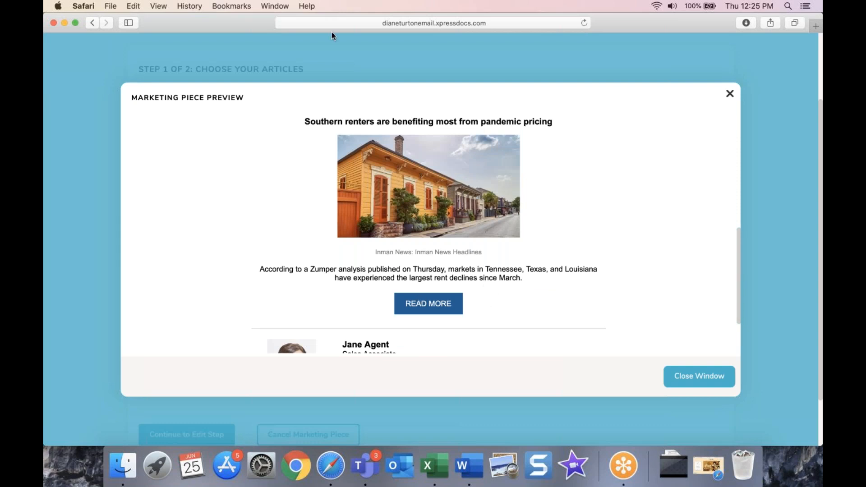
{"action": "left_click", "coordinate": [730, 95]}
Step: Continue to the Edit step and open the newsletter email in the Zephyr editor
{"action": "left_click", "coordinate": [181, 380]}
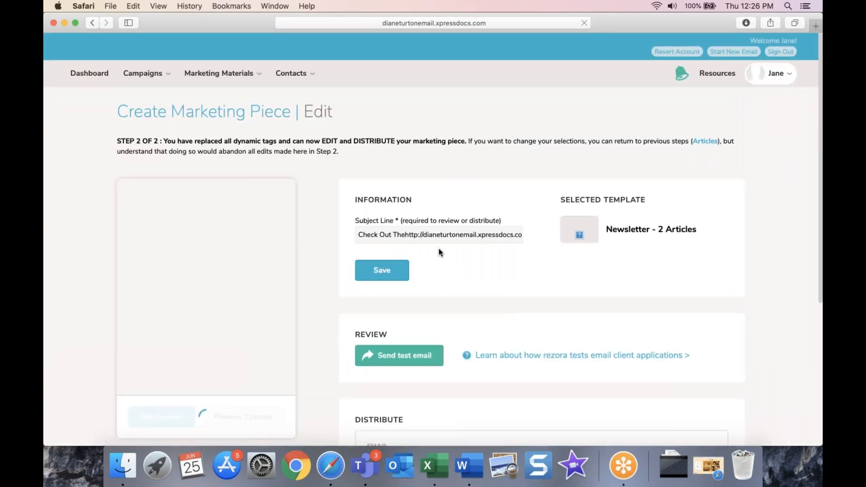
{"action": "scroll", "coordinate": [305, 253], "scroll_direction": "down", "scroll_amount": 1}
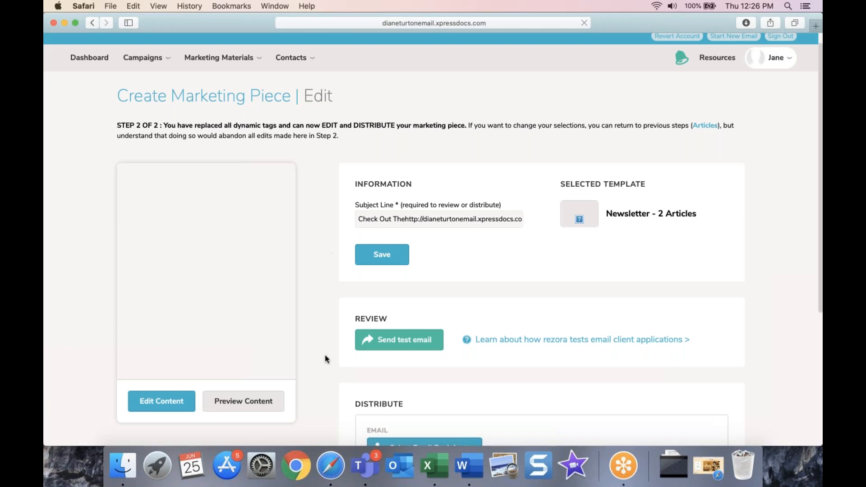
{"action": "left_click", "coordinate": [174, 409]}
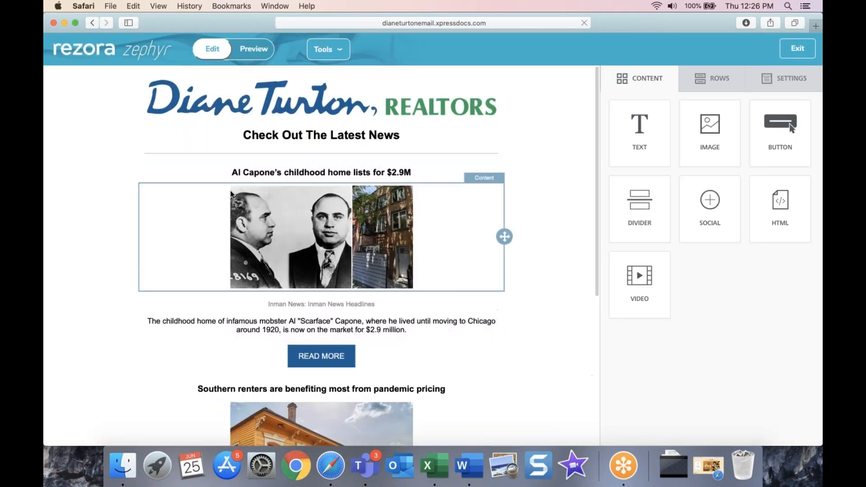
Step: Inspect the second READ MORE button, Southern renters image and its news row
{"action": "scroll", "coordinate": [529, 318], "scroll_direction": "down", "scroll_amount": 1}
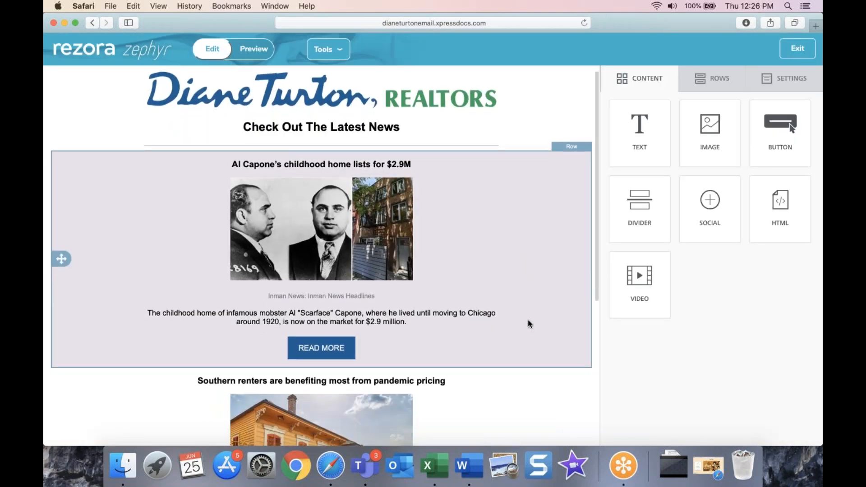
{"action": "scroll", "coordinate": [529, 323], "scroll_direction": "down", "scroll_amount": 3}
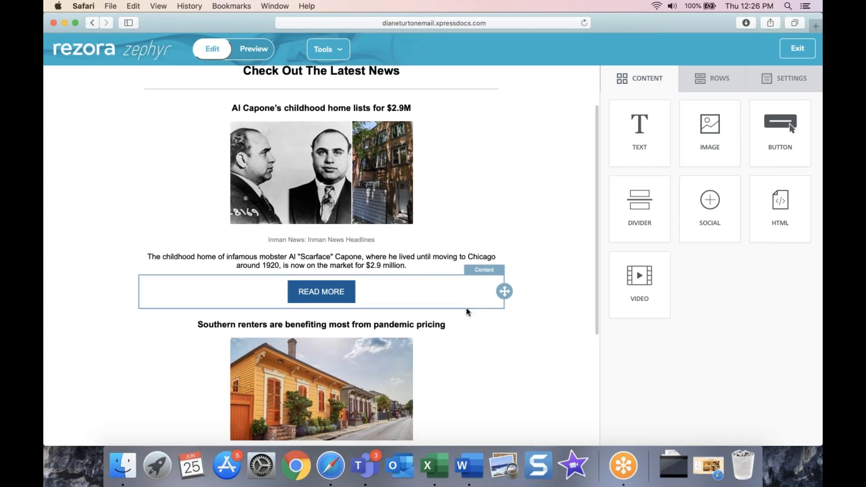
{"action": "scroll", "coordinate": [465, 312], "scroll_direction": "down", "scroll_amount": 3}
{"action": "scroll", "coordinate": [422, 225], "scroll_direction": "down", "scroll_amount": 5}
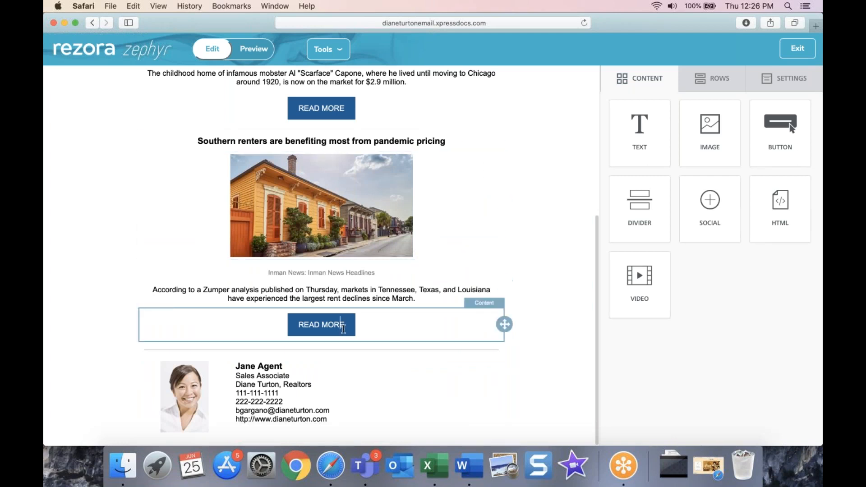
{"action": "left_click", "coordinate": [343, 326]}
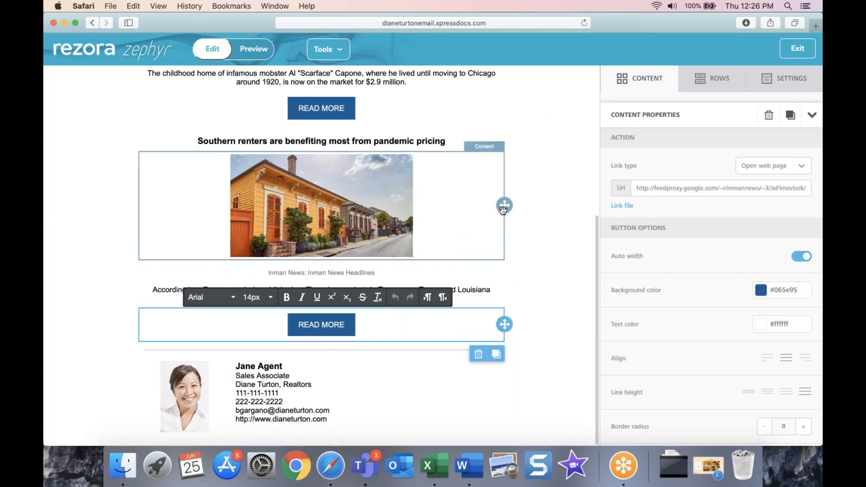
{"action": "left_click", "coordinate": [474, 216]}
{"action": "left_click", "coordinate": [541, 209]}
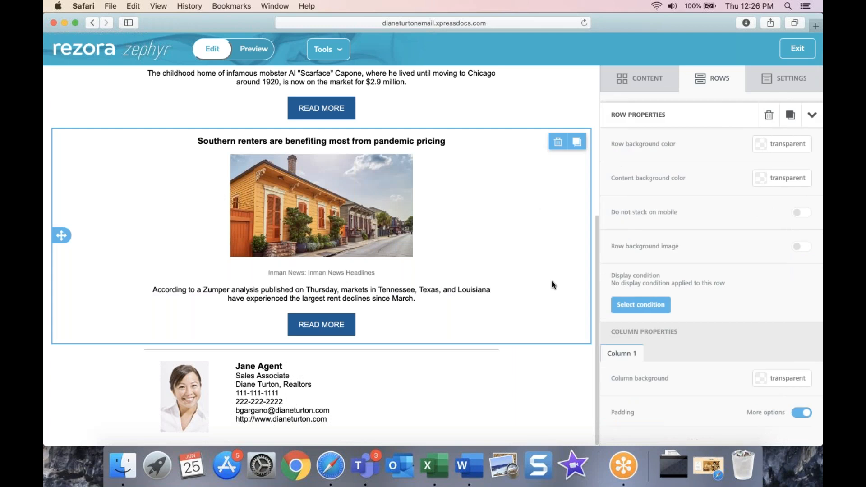
Step: Select the Al Capone article row and exit the Zephyr editor
{"action": "scroll", "coordinate": [546, 282], "scroll_direction": "up", "scroll_amount": 10}
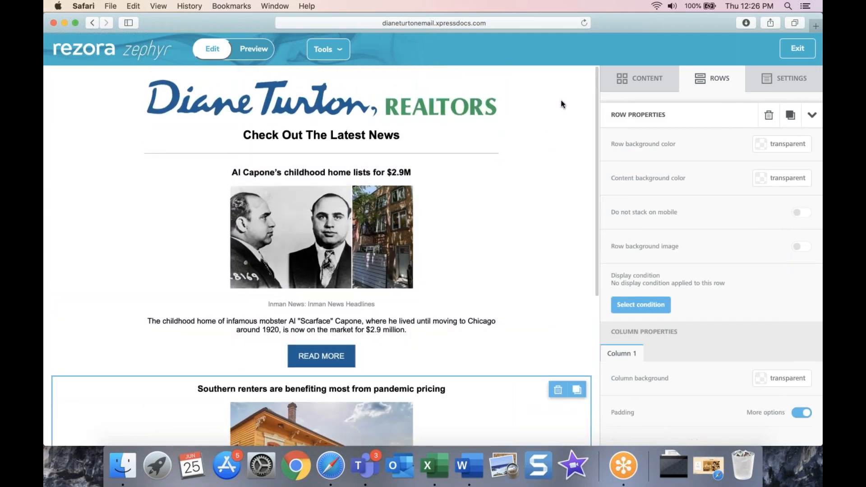
{"action": "left_click", "coordinate": [538, 241]}
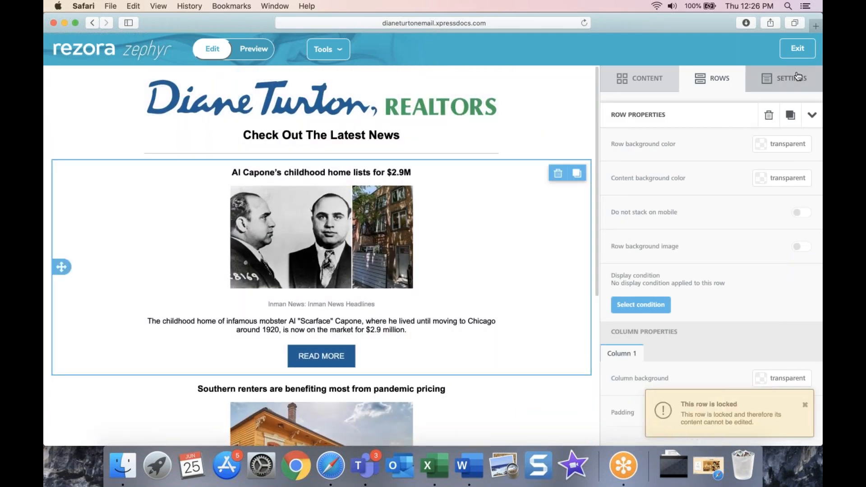
{"action": "left_click", "coordinate": [803, 52]}
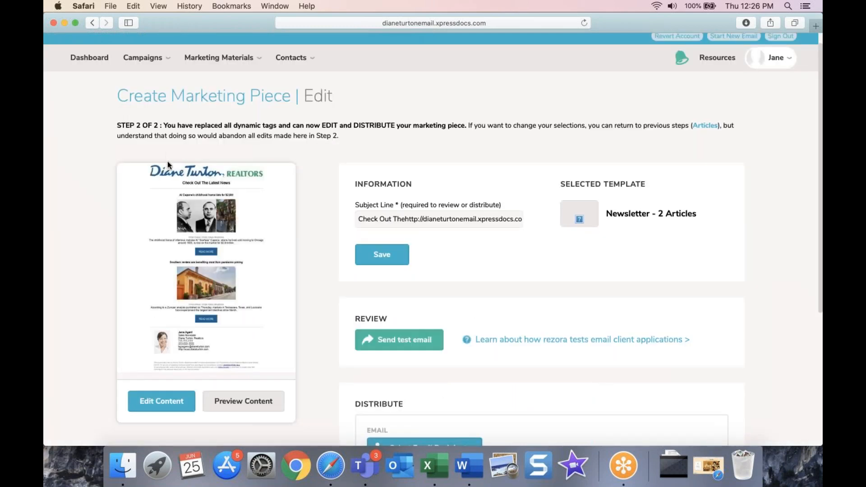
Step: Create a new marketing piece from Marketing Materials and dismiss the missing agent links notice
{"action": "left_click", "coordinate": [235, 61]}
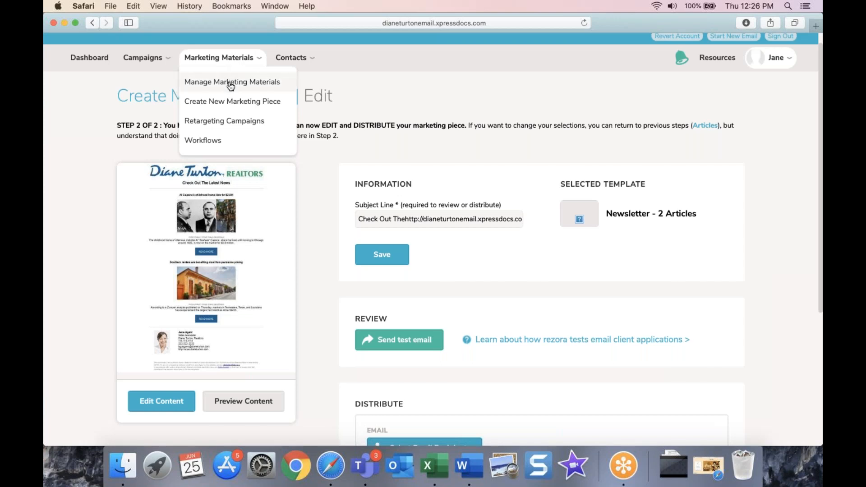
{"action": "left_click", "coordinate": [228, 106]}
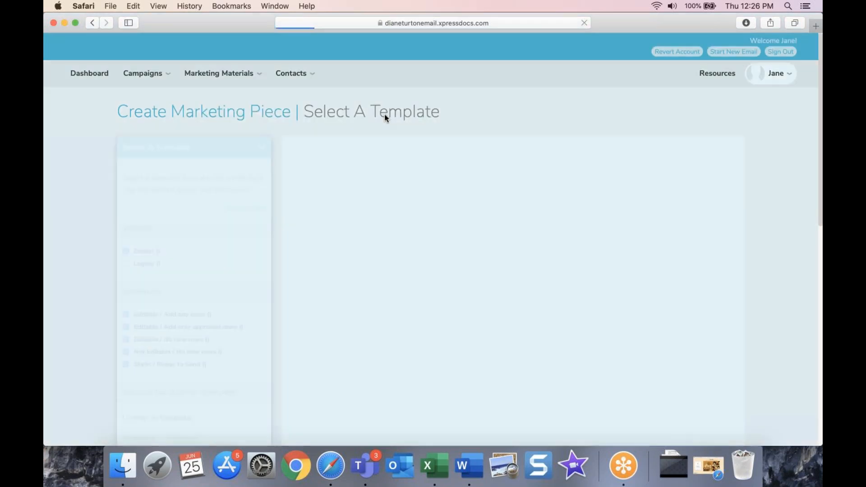
{"action": "left_click", "coordinate": [445, 318]}
{"action": "scroll", "coordinate": [319, 397], "scroll_direction": "down", "scroll_amount": 3}
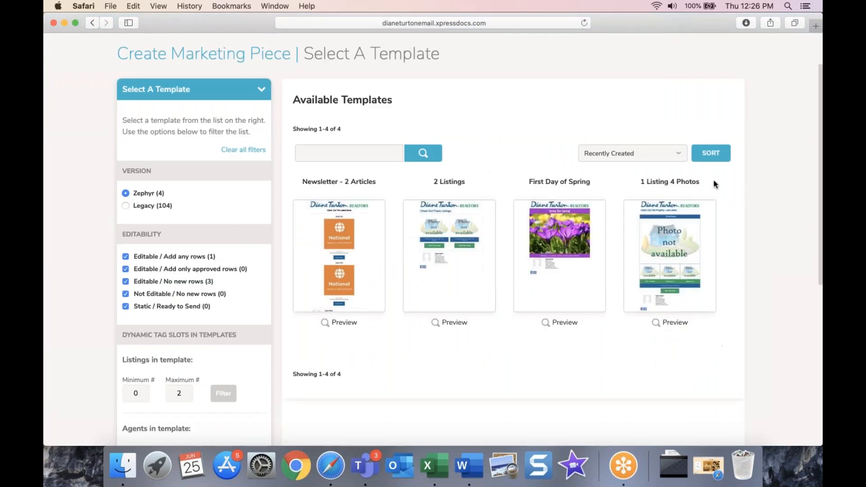
{"action": "mouse_move", "coordinate": [552, 308]}
{"action": "scroll", "coordinate": [484, 374], "scroll_direction": "up", "scroll_amount": 3}
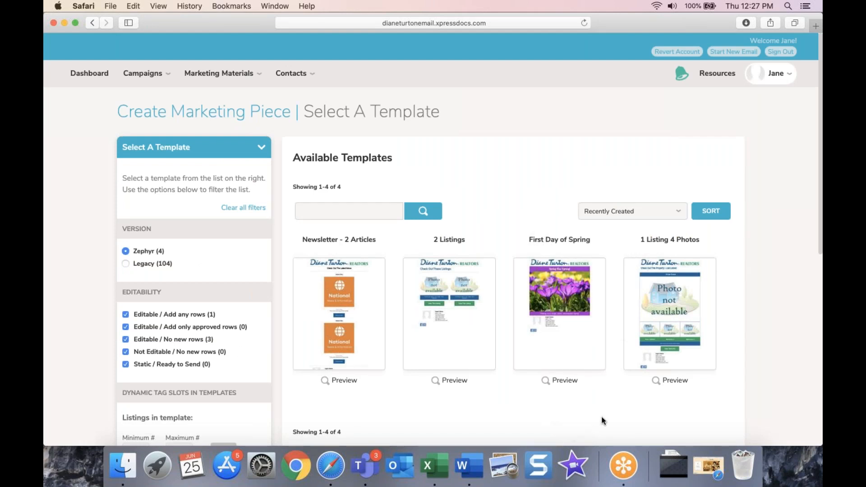
{"action": "mouse_move", "coordinate": [564, 343]}
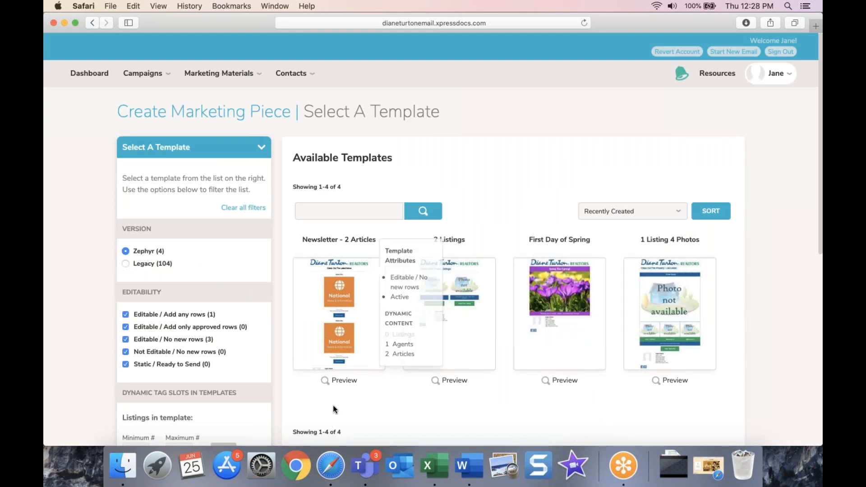
{"action": "mouse_move", "coordinate": [473, 349]}
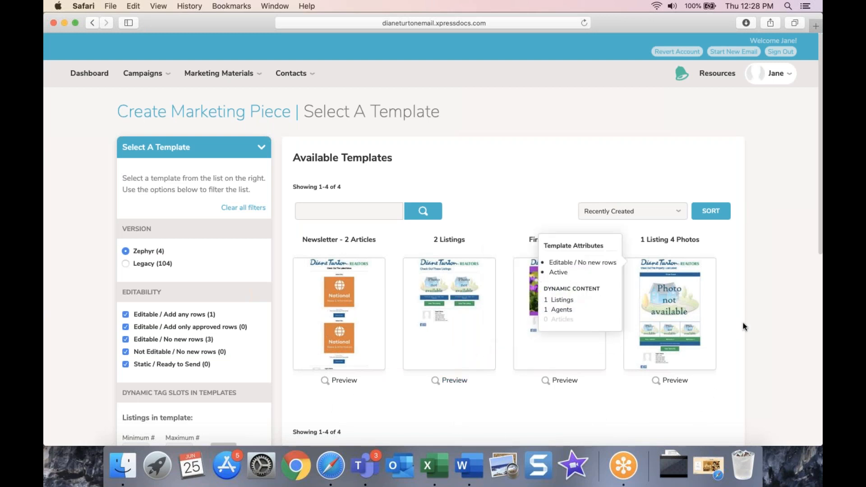
{"action": "mouse_move", "coordinate": [612, 237]}
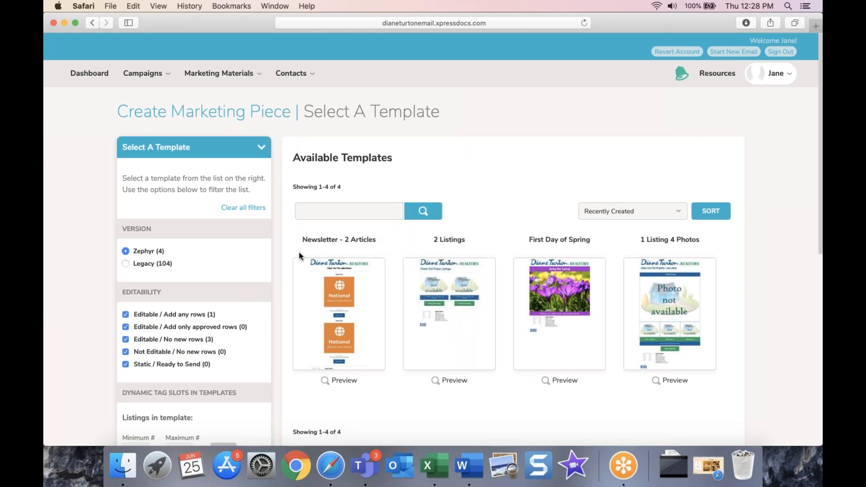
Step: Open the started newsletter from the marketing materials list in the Zephyr editor
{"action": "mouse_move", "coordinate": [219, 73]}
{"action": "left_click", "coordinate": [224, 98]}
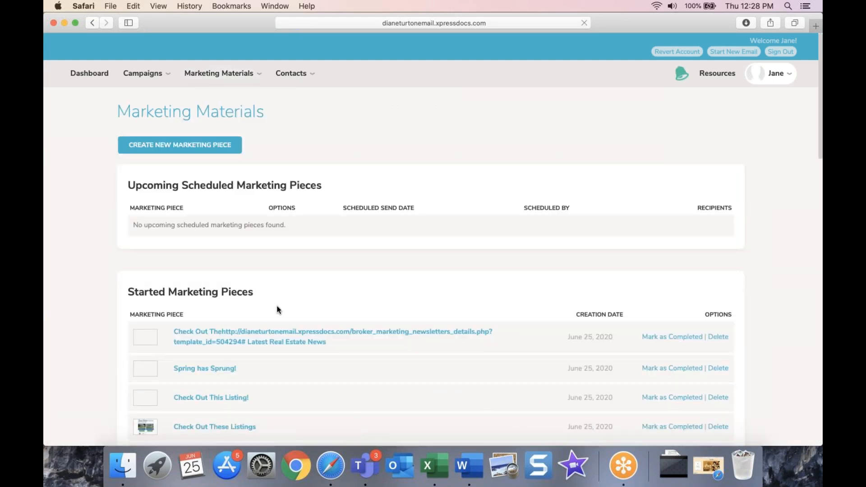
{"action": "scroll", "coordinate": [406, 303], "scroll_direction": "down", "scroll_amount": 2}
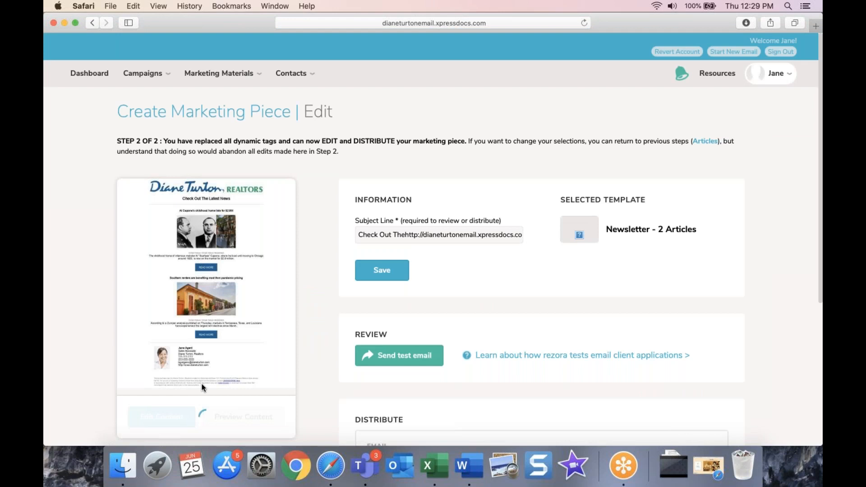
{"action": "scroll", "coordinate": [180, 402], "scroll_direction": "down", "scroll_amount": 1}
{"action": "left_click", "coordinate": [161, 403]}
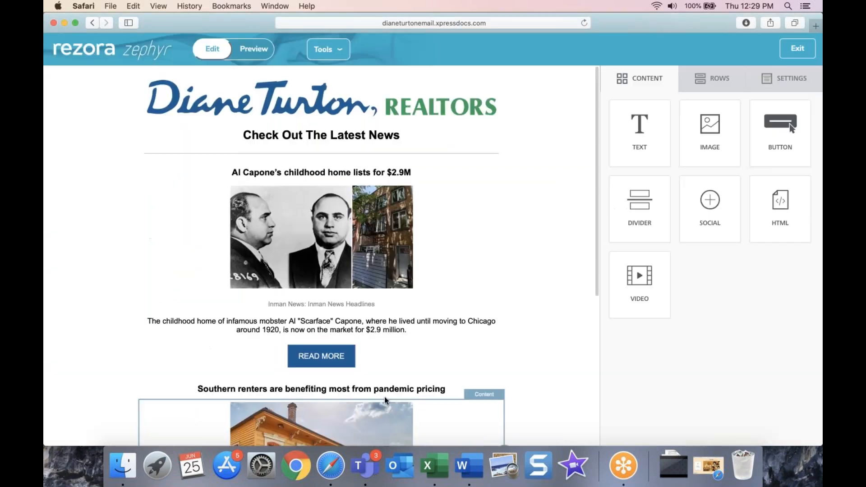
Step: Inspect the Al Capone article's title text, image, READ MORE button and row
{"action": "left_click", "coordinate": [359, 212]}
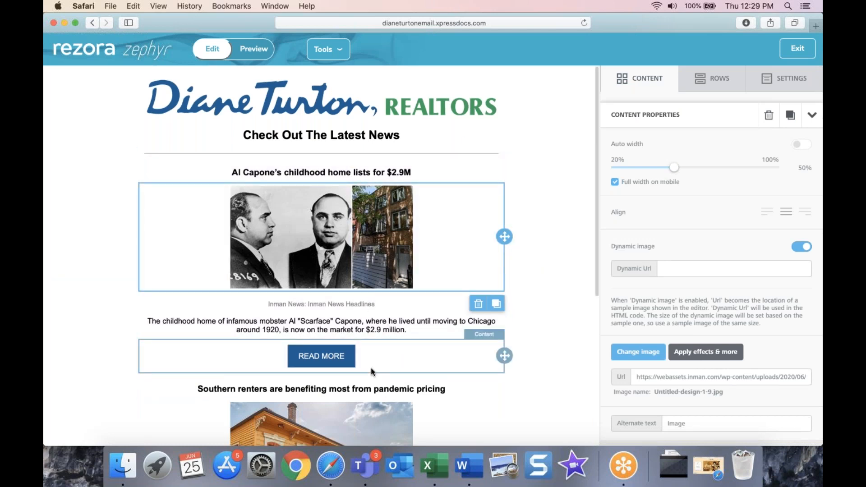
{"action": "left_click", "coordinate": [339, 172]}
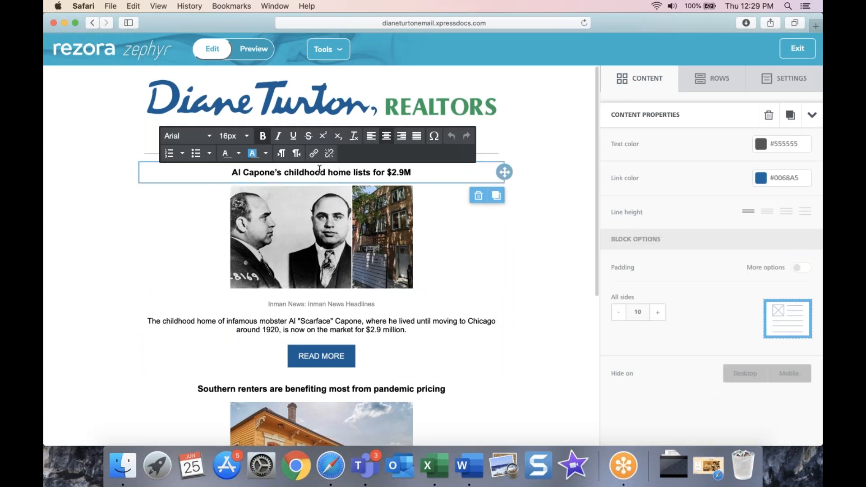
{"action": "key", "text": "super+a"}
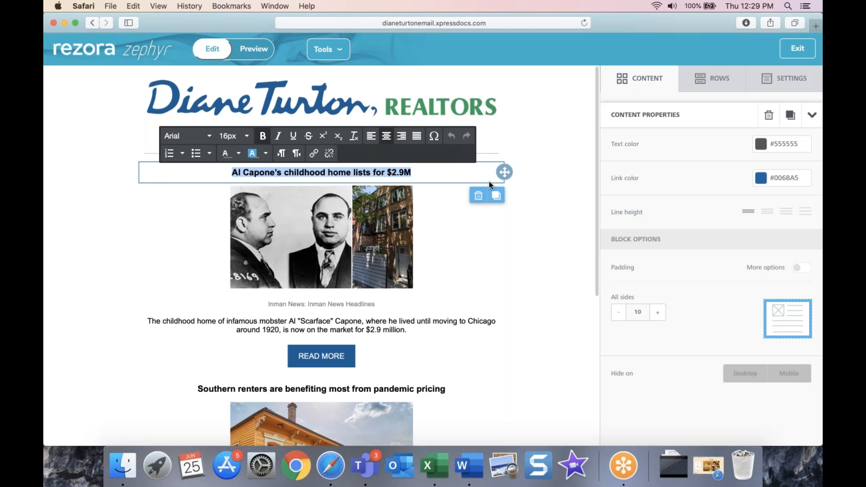
{"action": "left_click", "coordinate": [348, 246]}
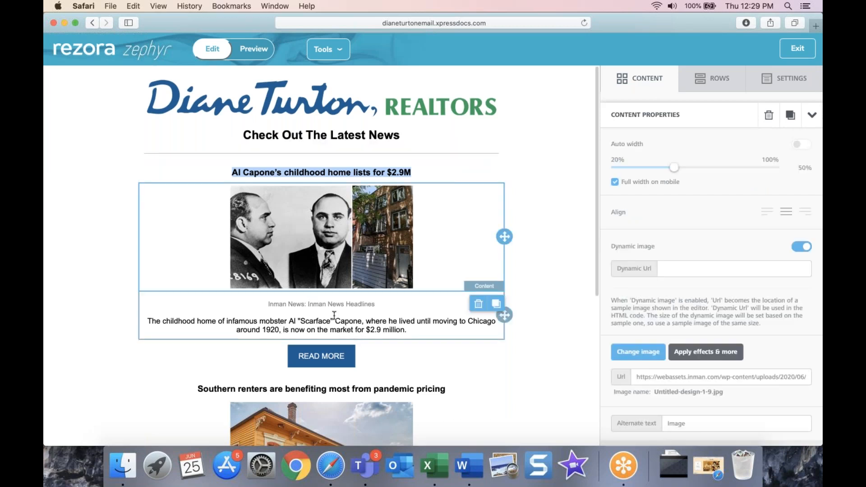
{"action": "left_click", "coordinate": [324, 360]}
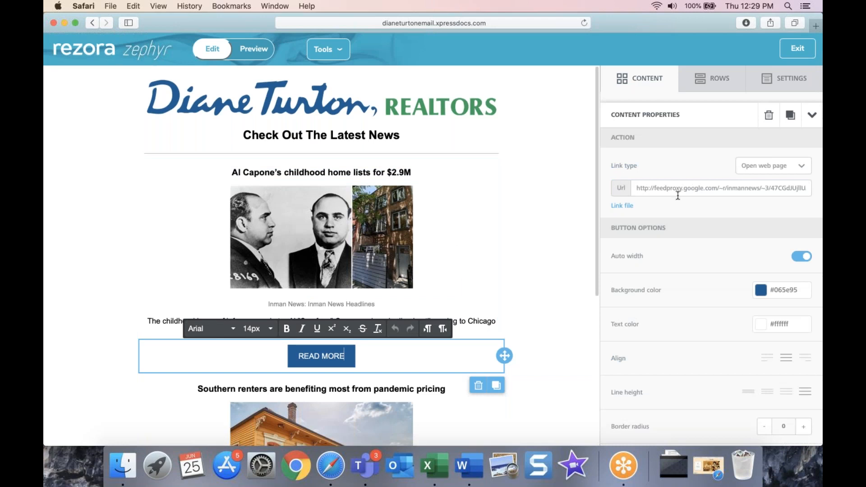
{"action": "left_click", "coordinate": [513, 215]}
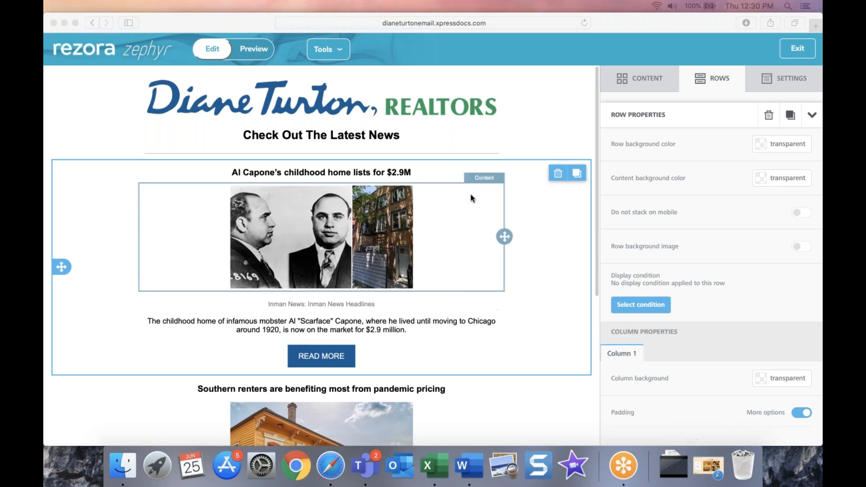
Step: Test editing the 'Check Out The Latest News' heading, locked Al Capone title and image, then exit
{"action": "left_click", "coordinate": [415, 138]}
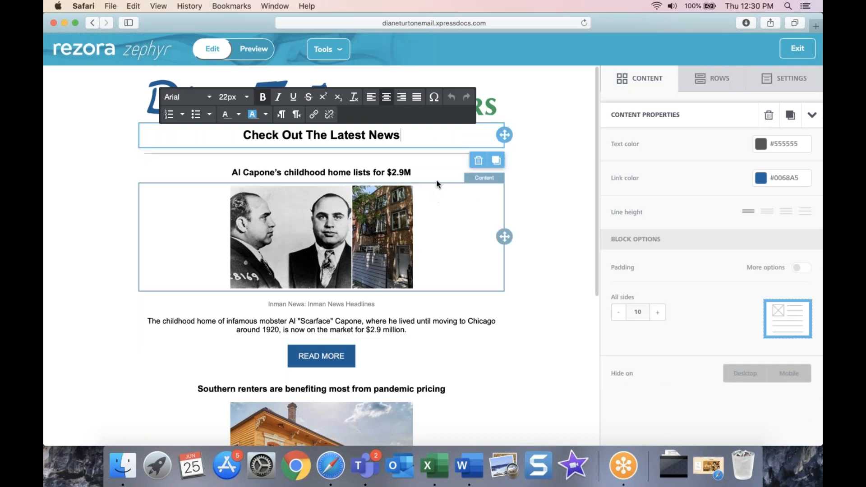
{"action": "left_click", "coordinate": [438, 163]}
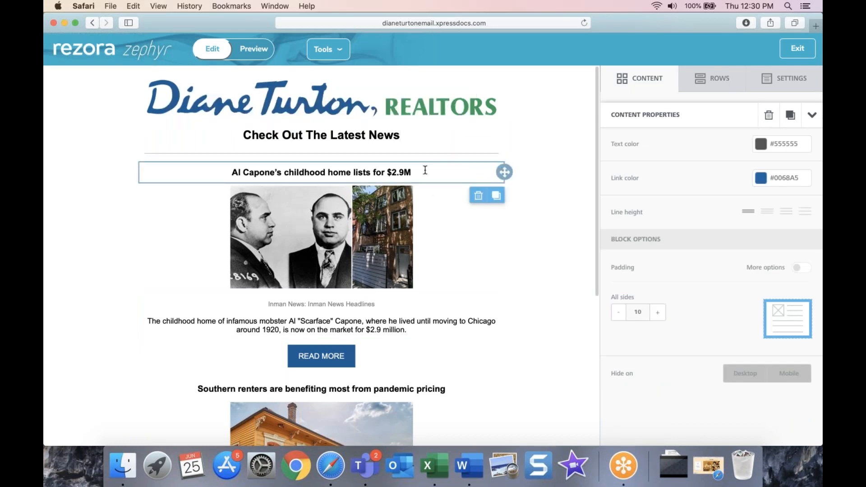
{"action": "left_click", "coordinate": [424, 170]}
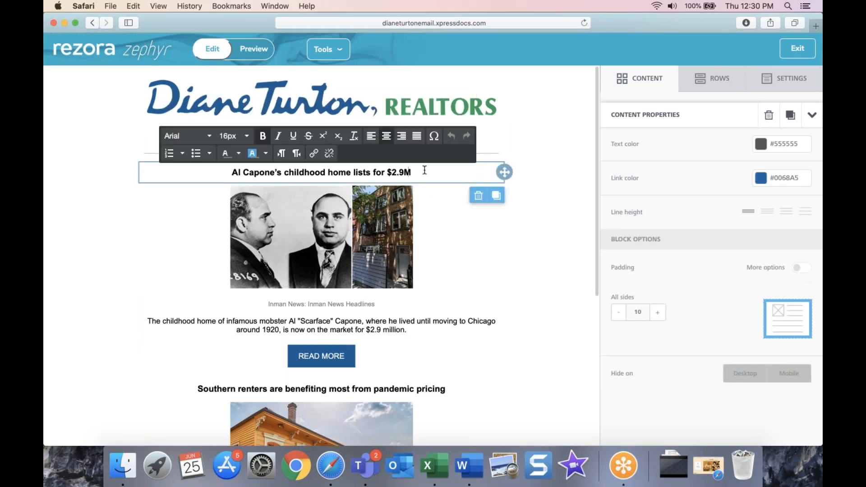
{"action": "left_click", "coordinate": [511, 110]}
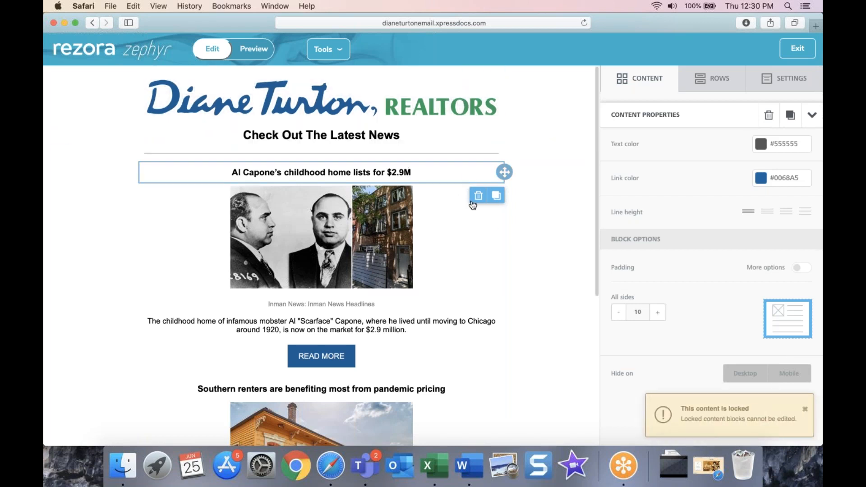
{"action": "left_click", "coordinate": [471, 261]}
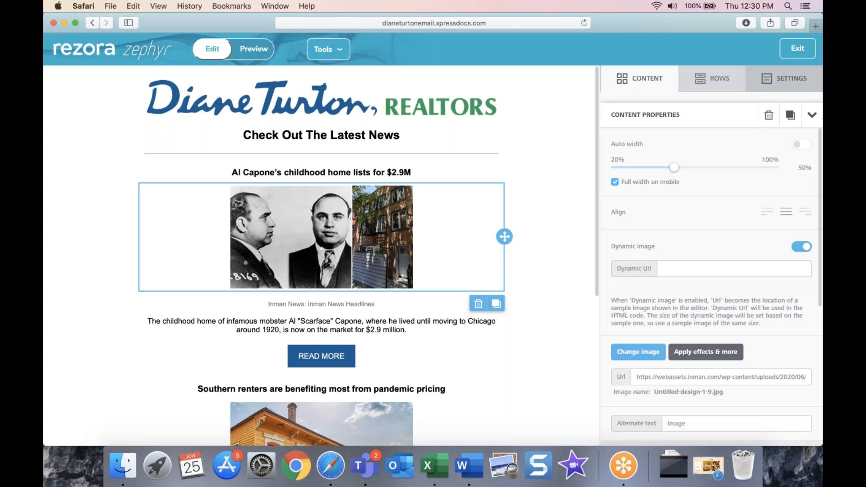
{"action": "left_click", "coordinate": [797, 48]}
{"action": "scroll", "coordinate": [449, 212], "scroll_direction": "up", "scroll_amount": 1}
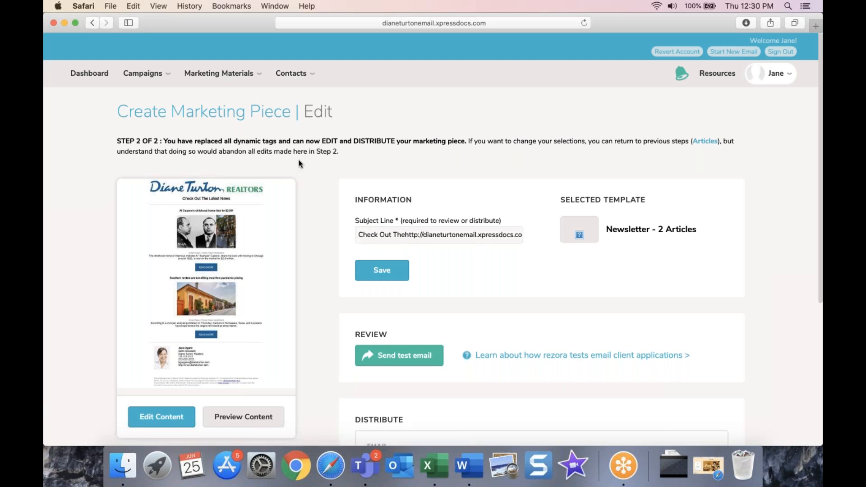
Step: Create another marketing piece via Marketing Materials and dismiss the missing agent links notice
{"action": "mouse_move", "coordinate": [294, 78]}
{"action": "mouse_move", "coordinate": [201, 80]}
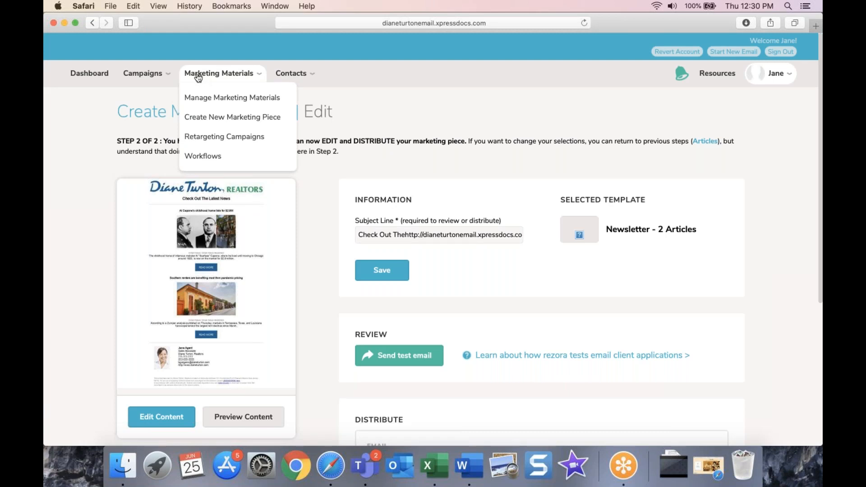
{"action": "left_click", "coordinate": [203, 117]}
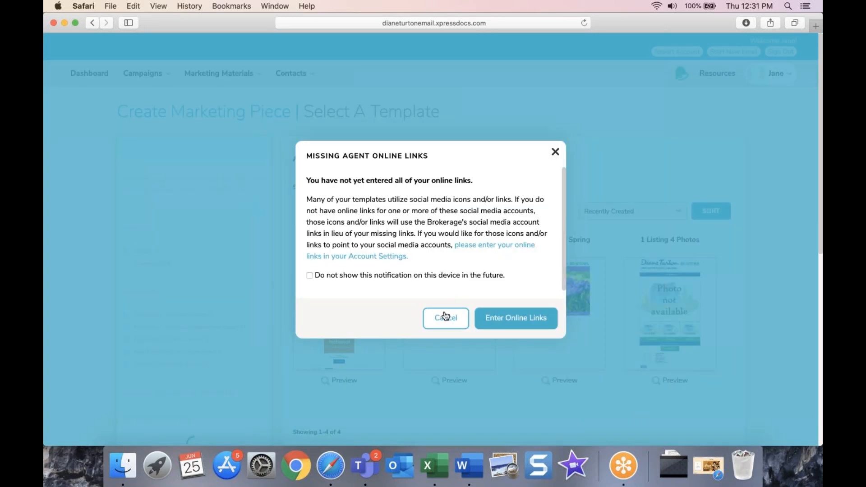
{"action": "left_click", "coordinate": [445, 317]}
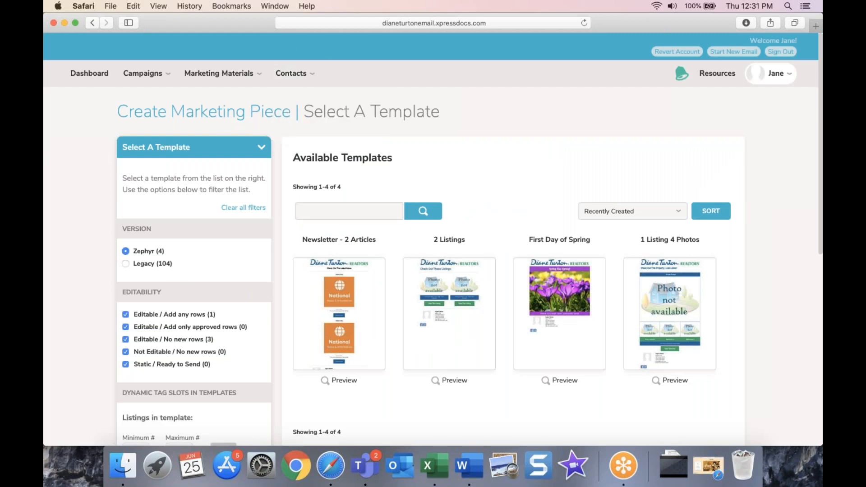
{"action": "mouse_move", "coordinate": [785, 76]}
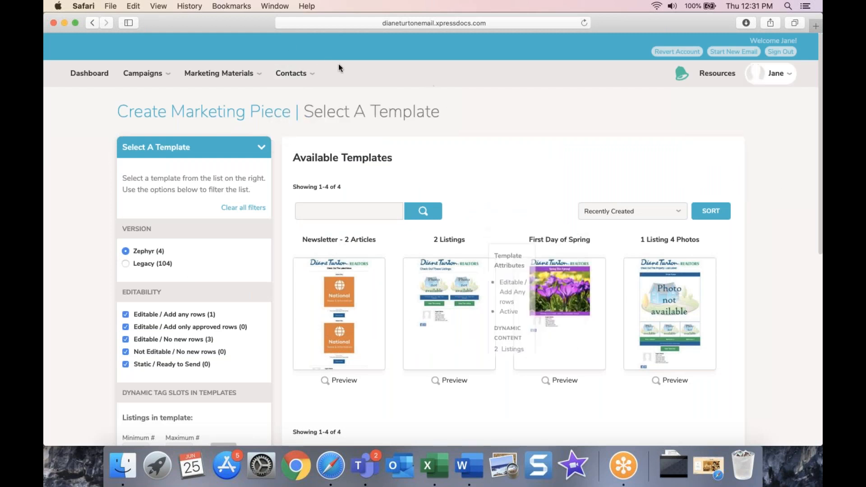